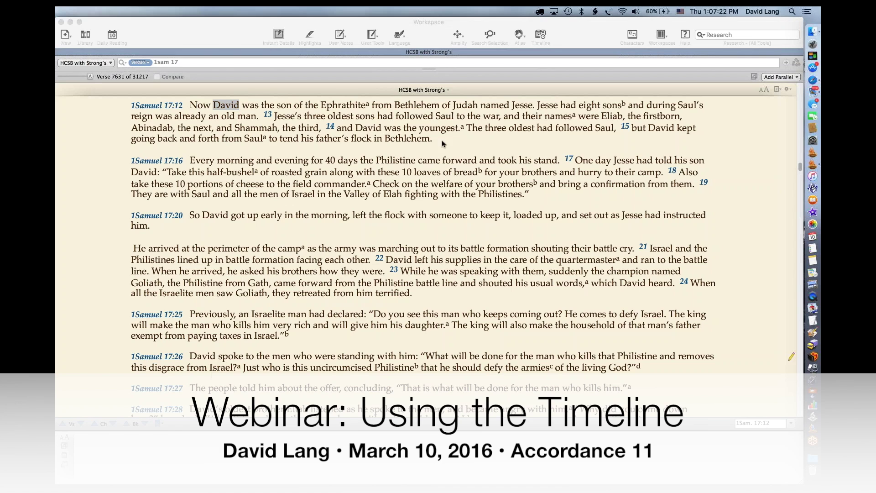
click(564, 24)
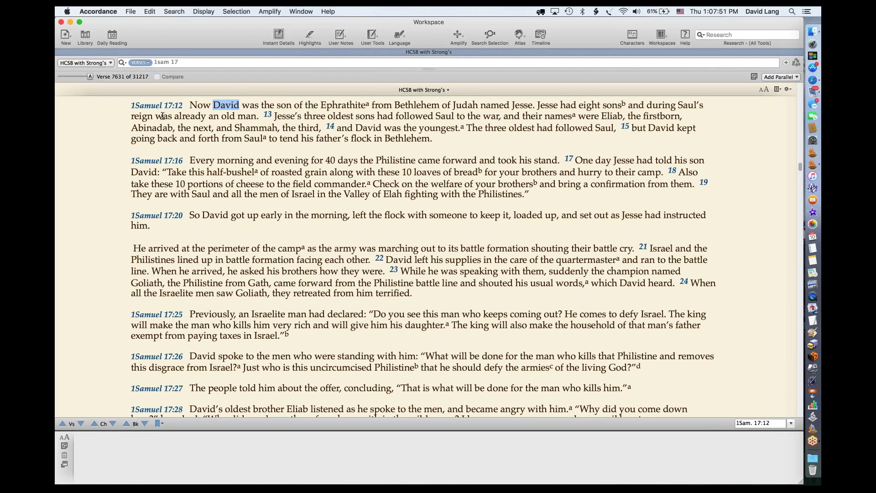
mouse_move(269, 126)
click(456, 37)
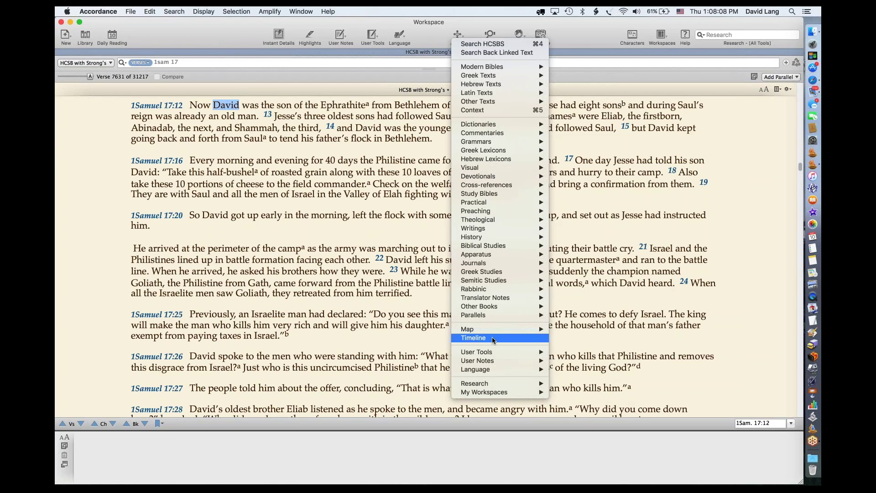
click(383, 233)
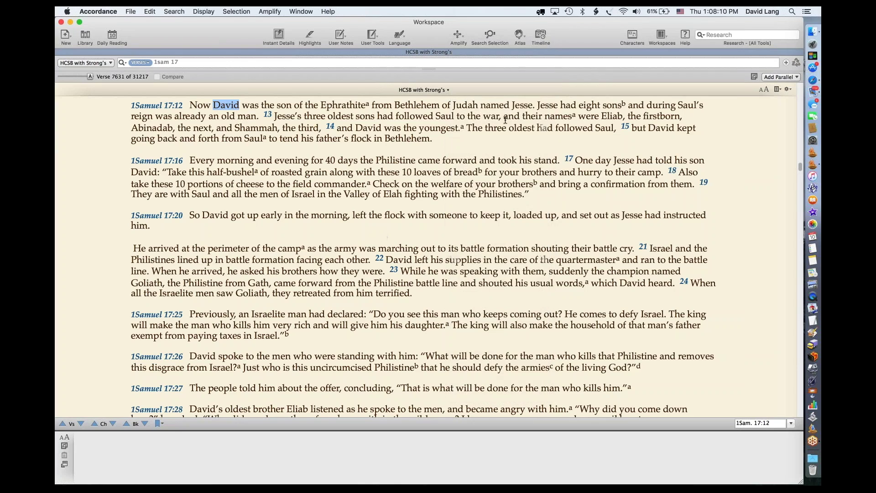
Look through the toolbar customization options for the Timeline item, then close them.
right_click(562, 36)
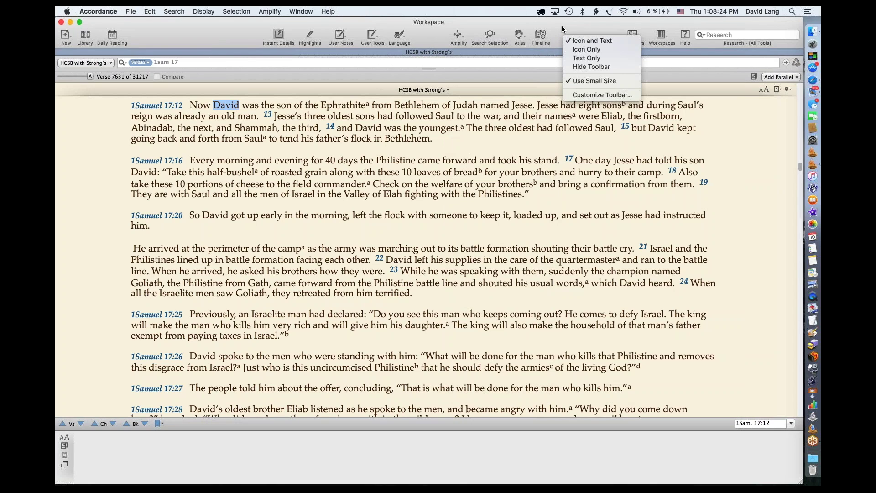
click(594, 96)
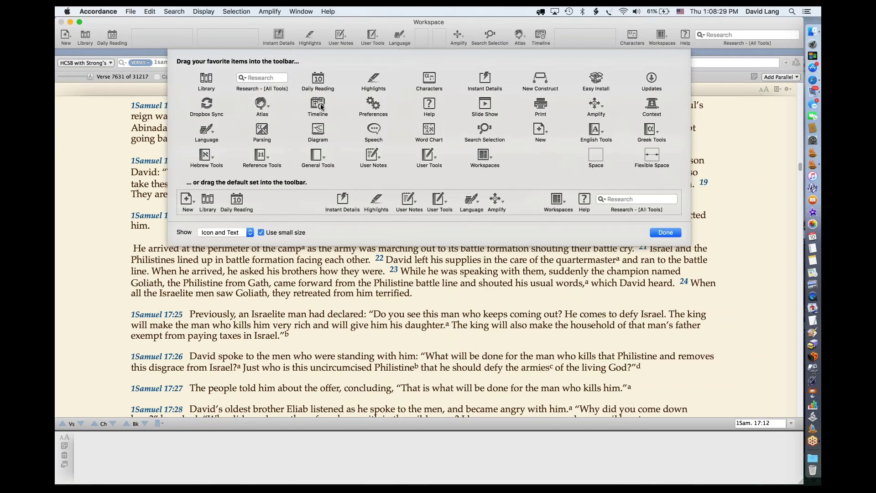
drag(318, 104, 539, 35)
click(661, 233)
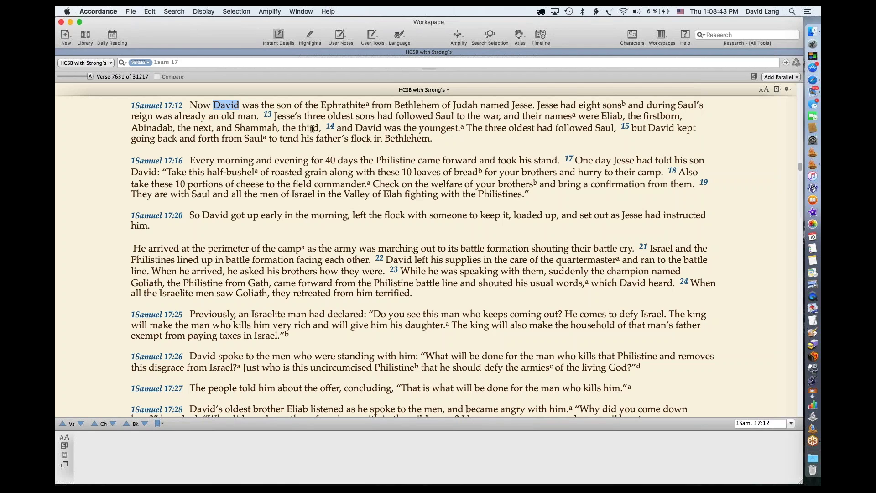
Look up the selected word "David" from 1 Samuel 17:12 in the Timeline.
click(459, 35)
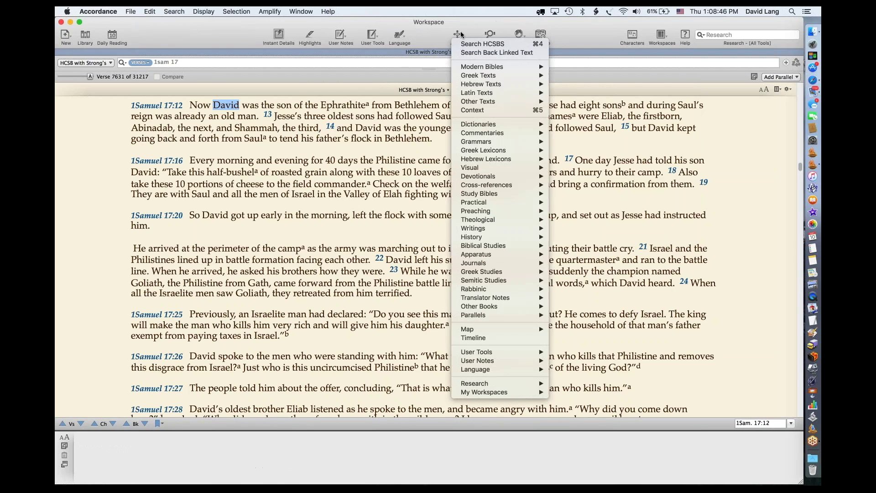
click(461, 35)
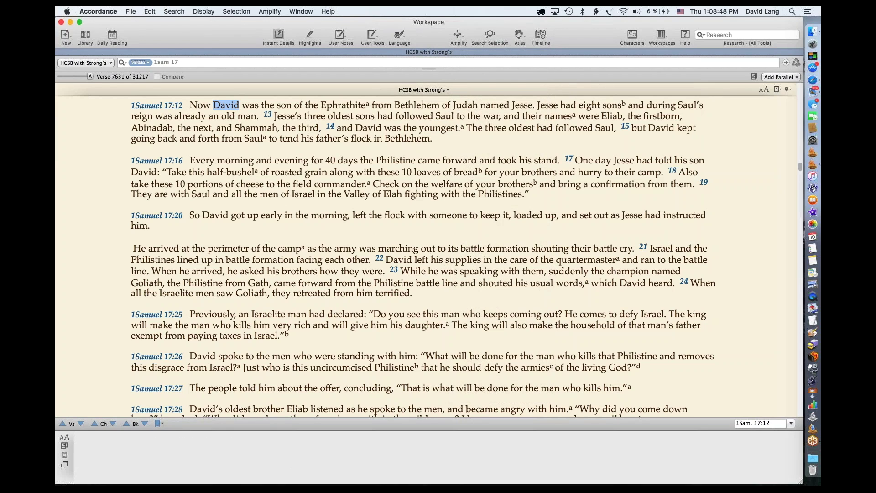
click(540, 35)
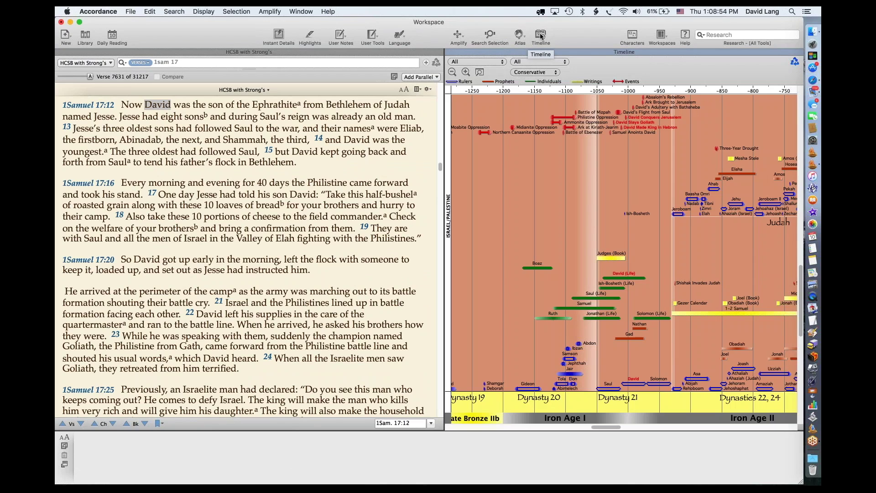
Review the items available for customizing the toolbar, and close the Timeline.
right_click(575, 35)
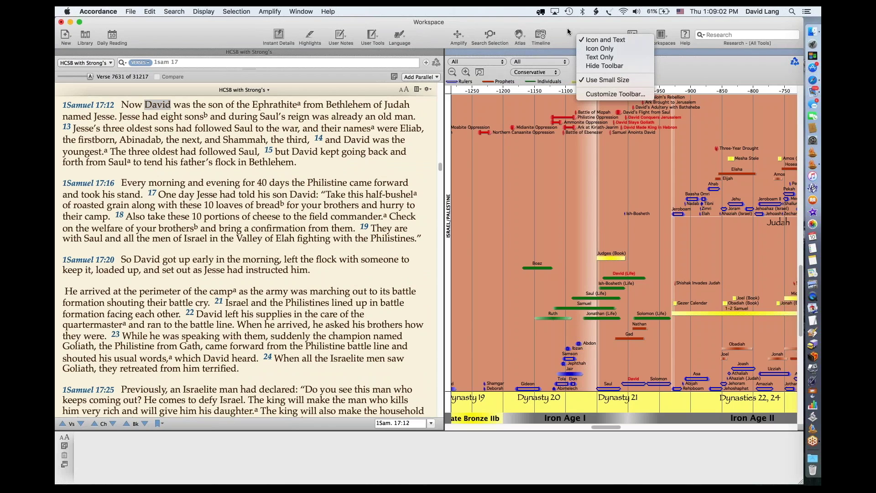
click(583, 94)
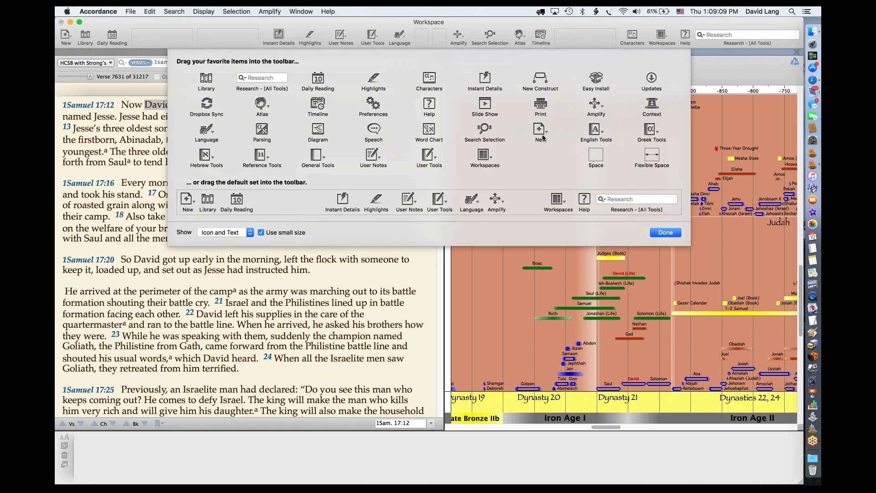
click(663, 233)
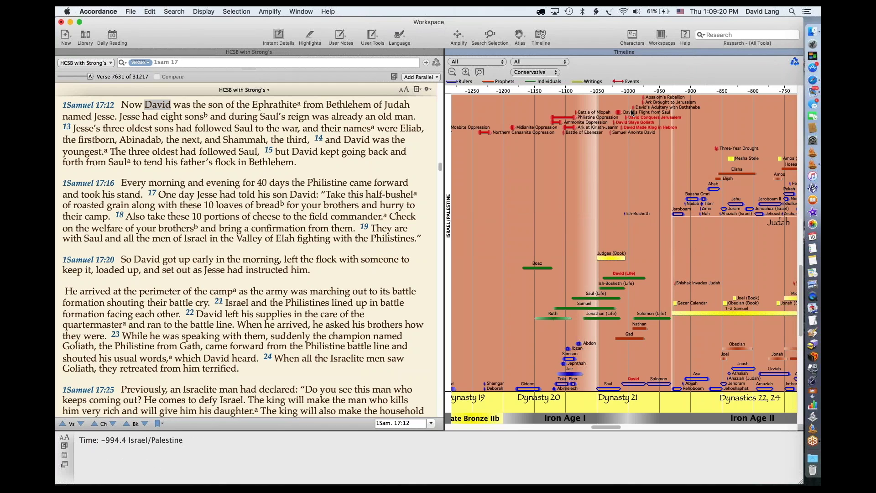
click(450, 53)
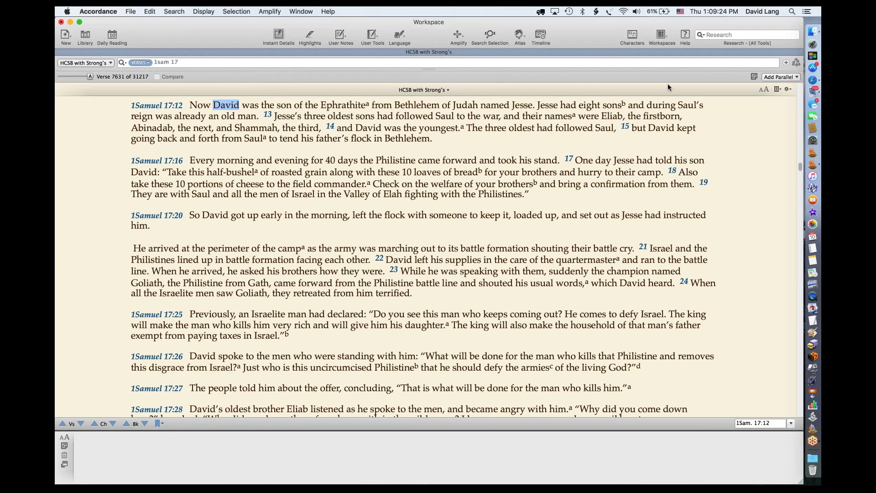
Show the Info Pane for 1 Samuel 17:12 beside the HCSB text and open its Timeline topic David.
click(773, 77)
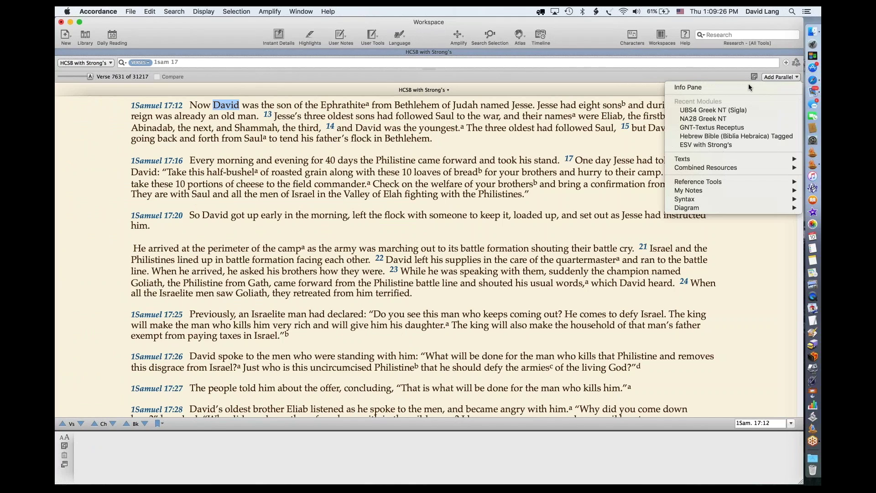
click(711, 88)
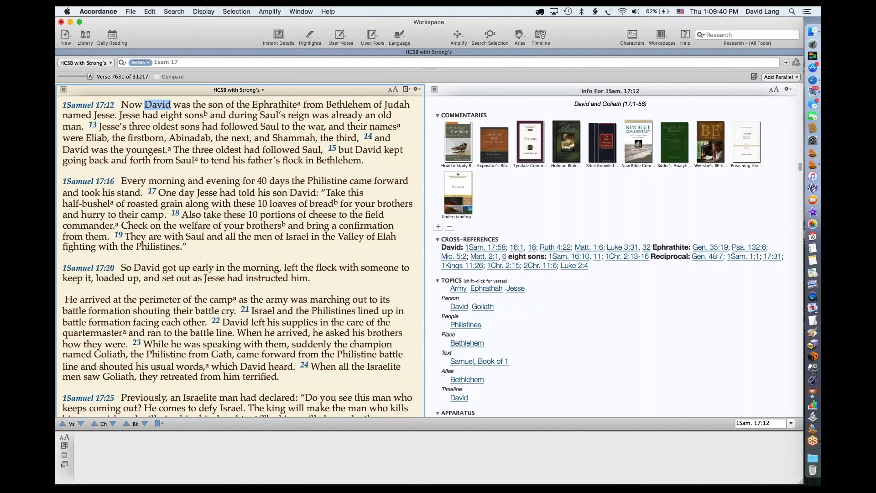
mouse_move(460, 307)
click(458, 399)
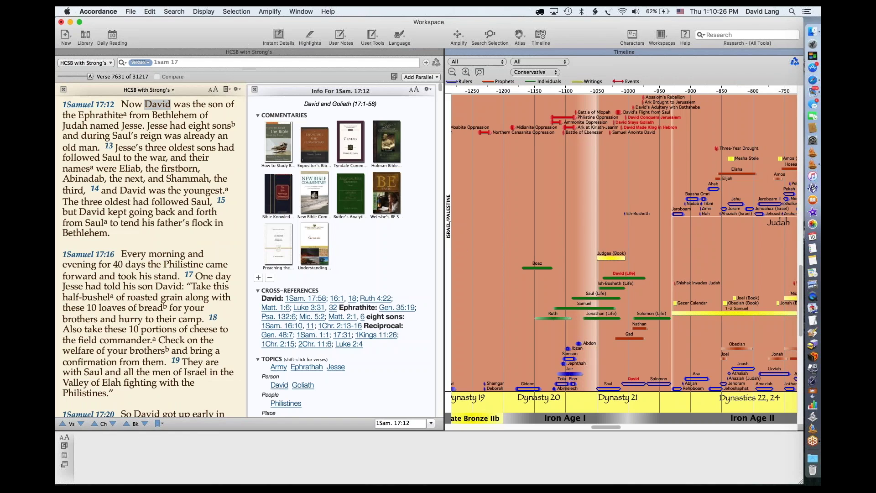
Close the Info Pane and the HCSB with Strong's text so the Timeline fills the workspace.
click(254, 89)
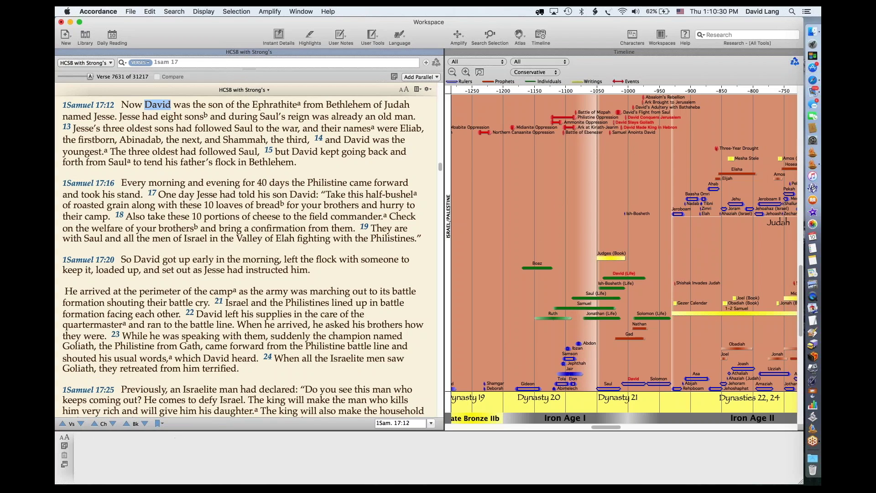
mouse_move(62, 52)
click(62, 52)
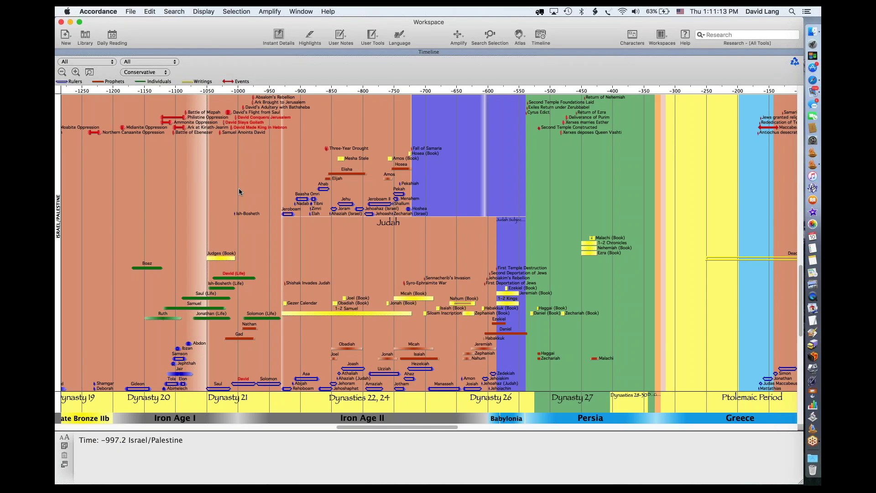
Examine the people, events and period headings in the Israel/Palestine region around the time of David.
scroll(239, 188, up, 5)
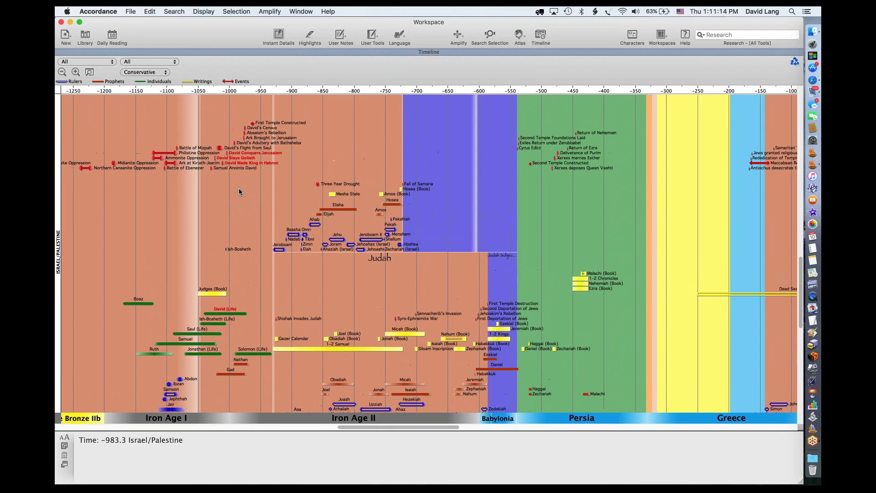
scroll(239, 189, up, 1)
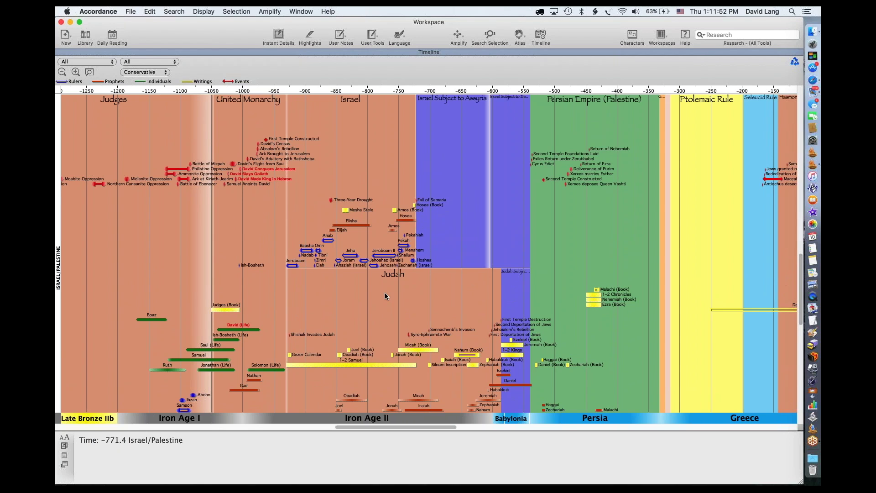
scroll(385, 293, down, 3)
scroll(385, 292, left, 2)
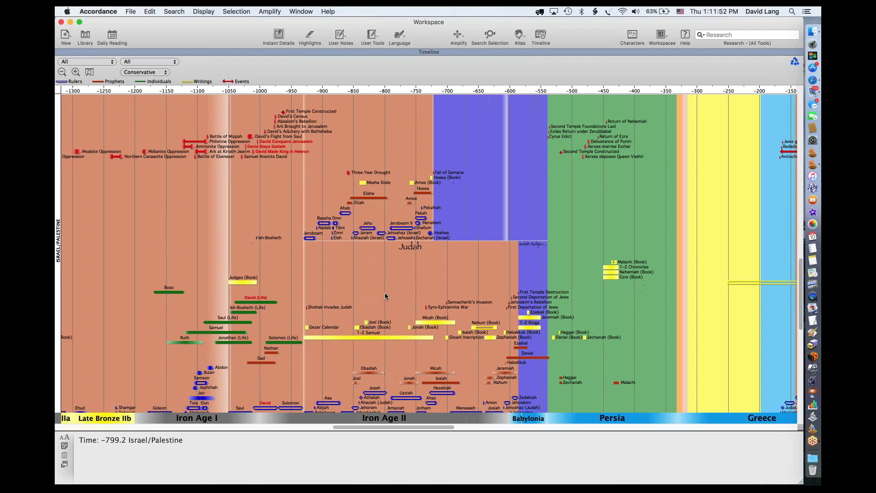
scroll(385, 296, up, 2)
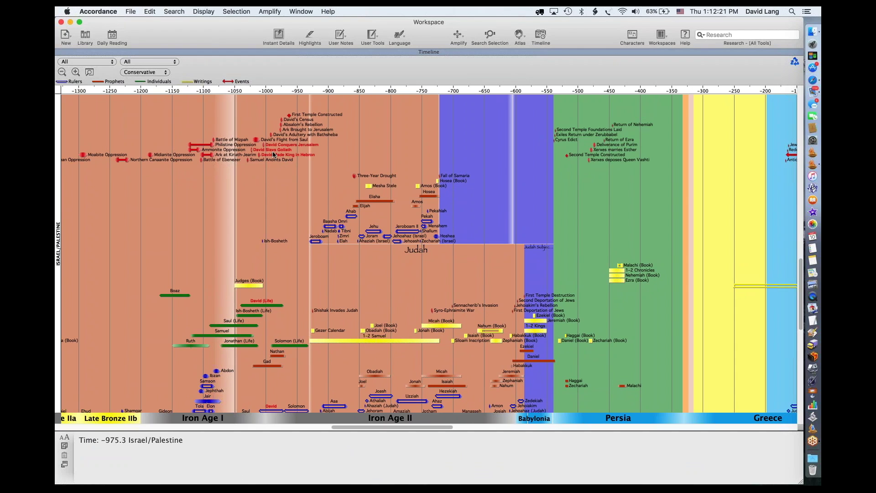
Zoom the timeline out two levels to display the regions surrounding Israel/Palestine.
click(62, 72)
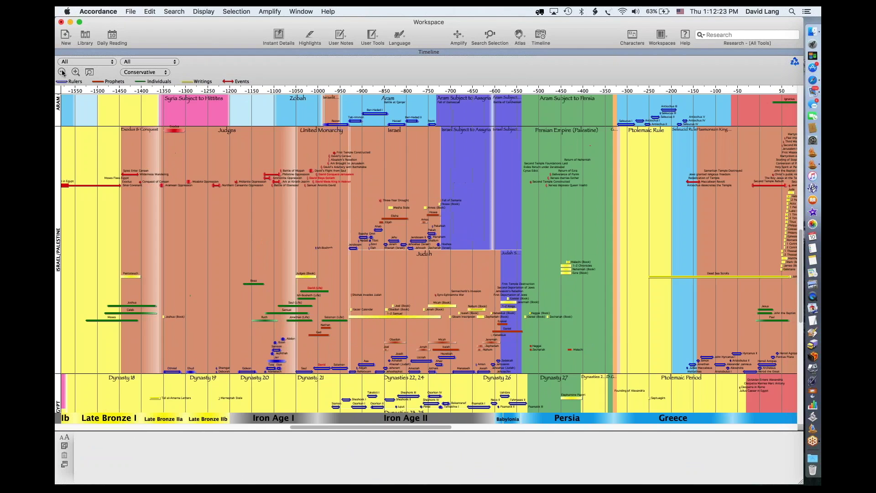
click(62, 72)
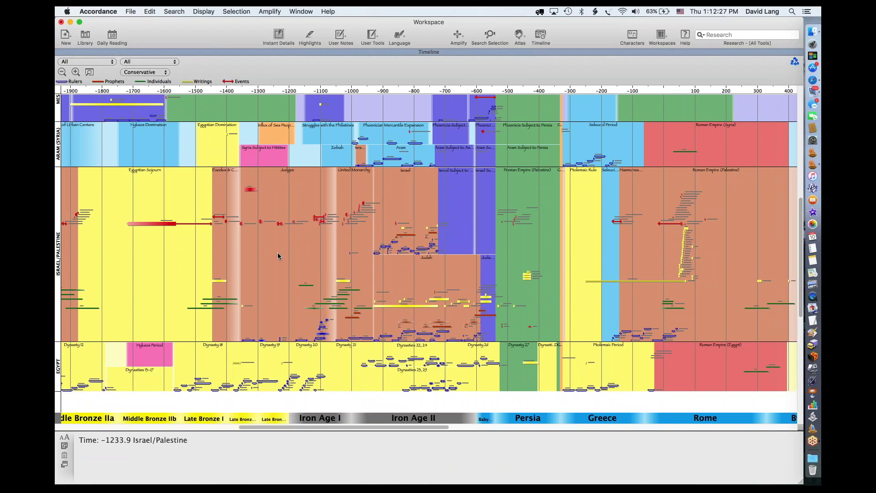
scroll(278, 253, up, 2)
scroll(278, 253, left, 2)
scroll(278, 255, down, 1)
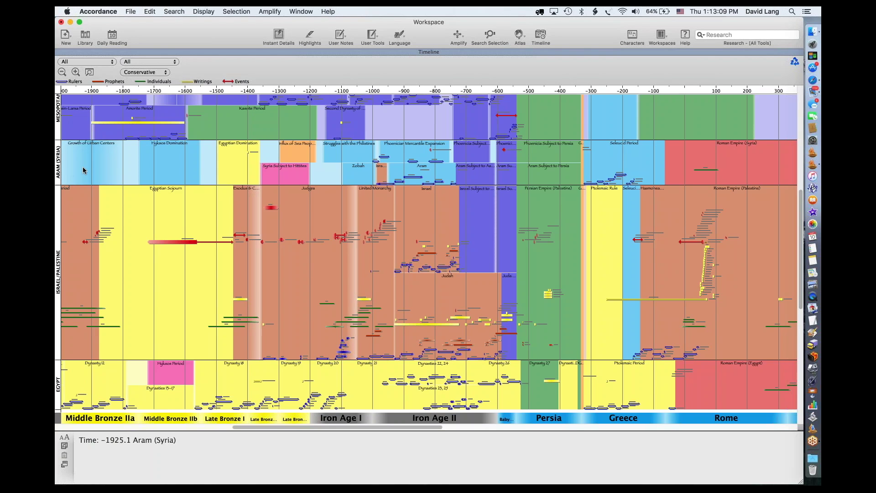
Examine the timeline's regions from Aram (Syria) through Mesopotamia, Persia, Asia (Anatolia) and Greece up to Rome.
scroll(83, 170, up, 5)
scroll(83, 169, up, 2)
scroll(83, 170, left, 1)
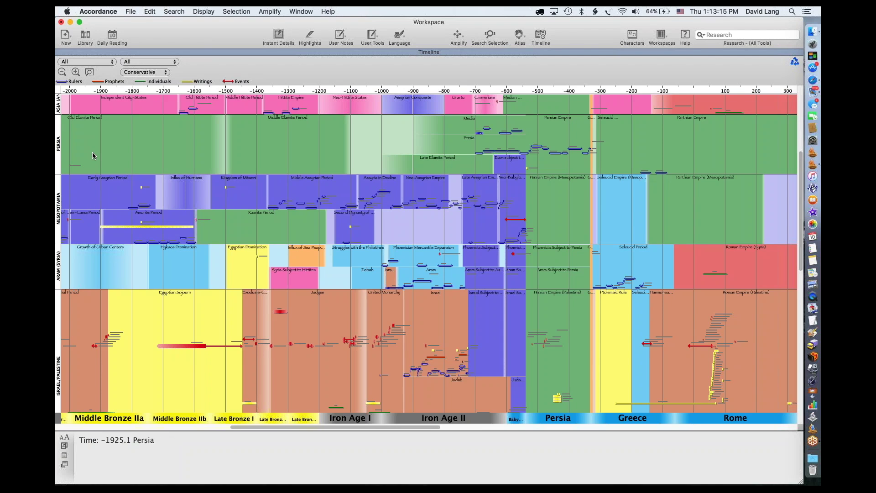
scroll(92, 156, up, 5)
scroll(92, 155, left, 2)
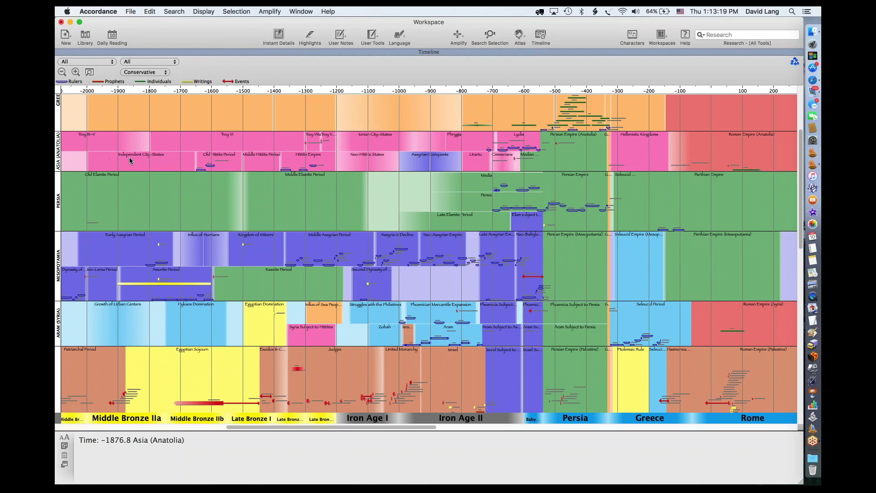
scroll(137, 151, up, 4)
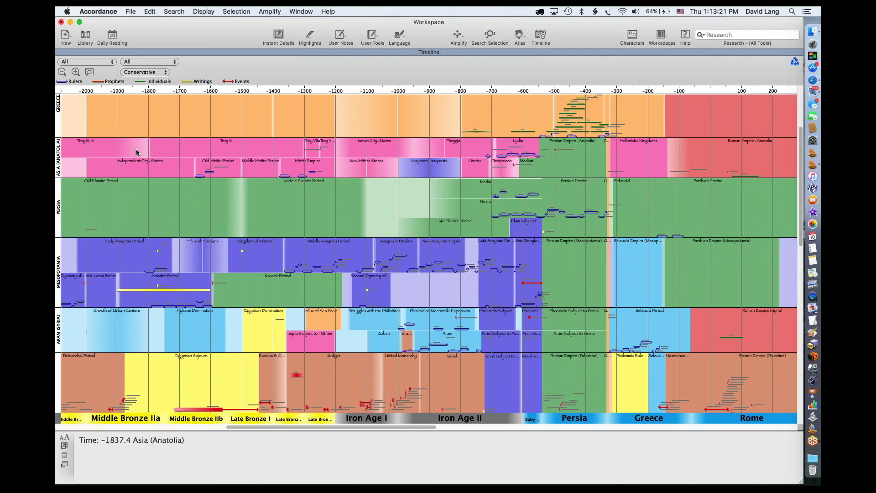
scroll(136, 149, up, 5)
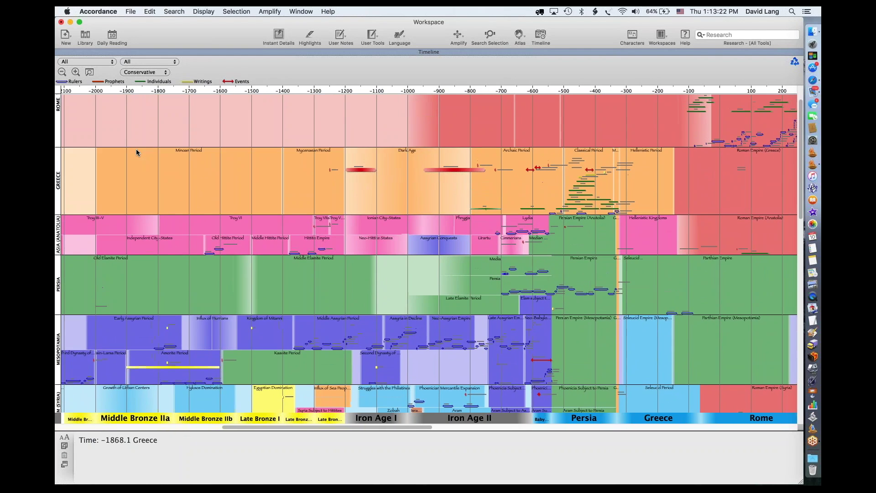
scroll(176, 185, up, 4)
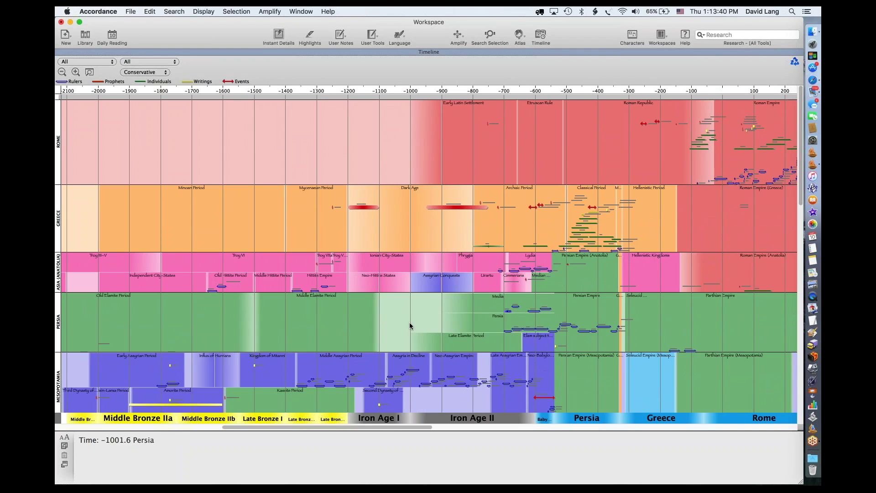
Show the details of the Late Assyrian Empire period in Mesopotamia and compare it with the Israel/Palestine region.
scroll(409, 325, down, 3)
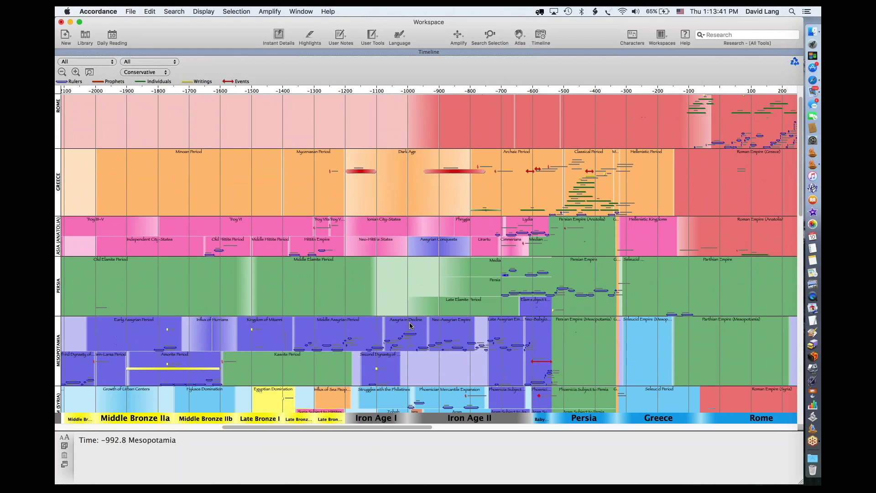
scroll(409, 325, down, 2)
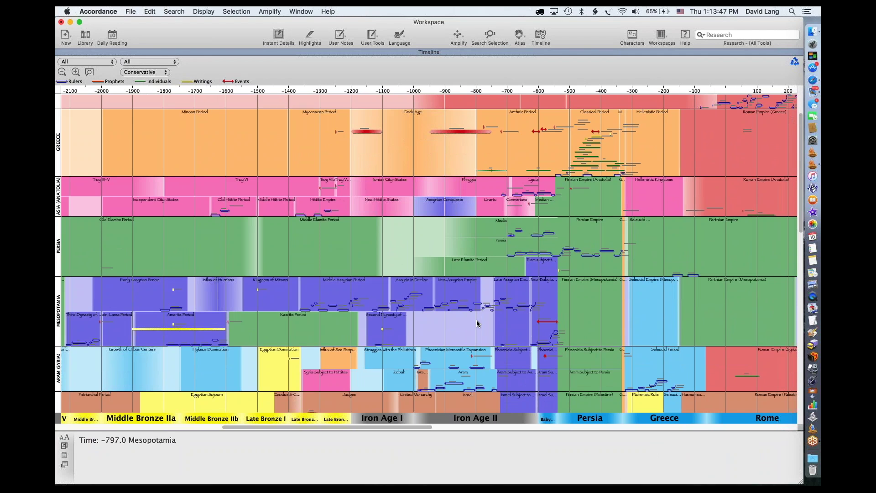
scroll(477, 323, down, 4)
scroll(477, 323, down, 2)
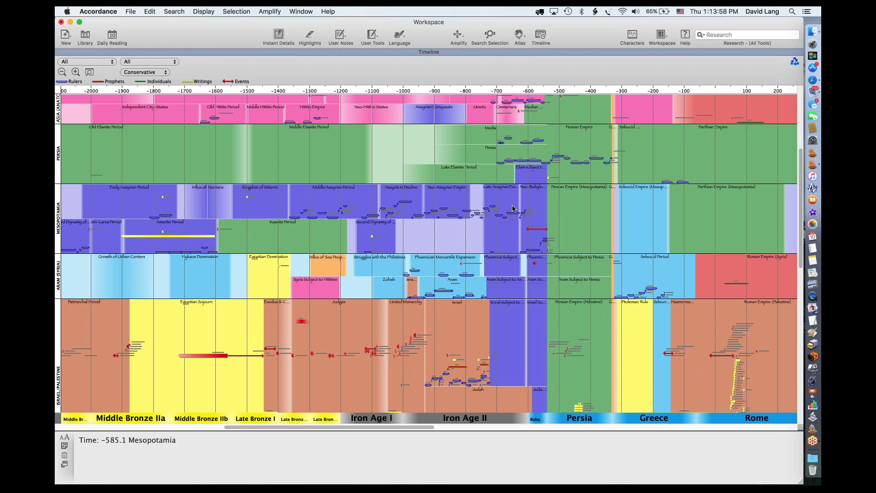
click(500, 189)
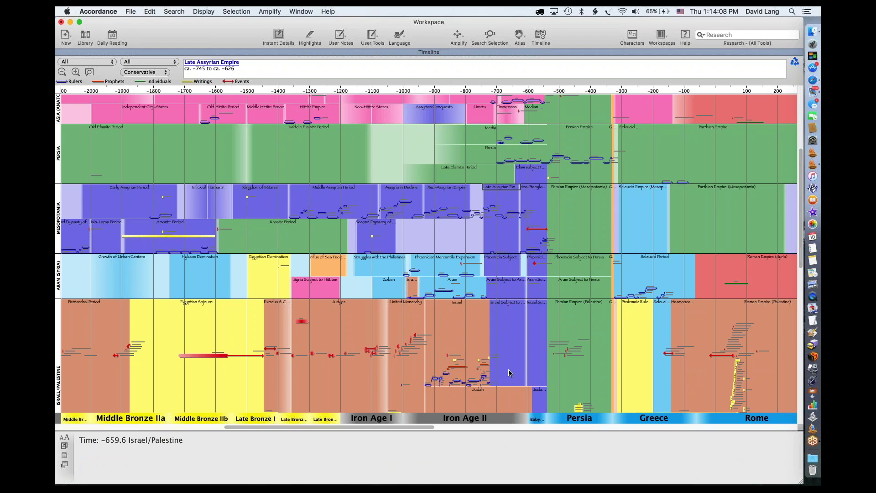
scroll(508, 372, down, 3)
scroll(508, 372, right, 1)
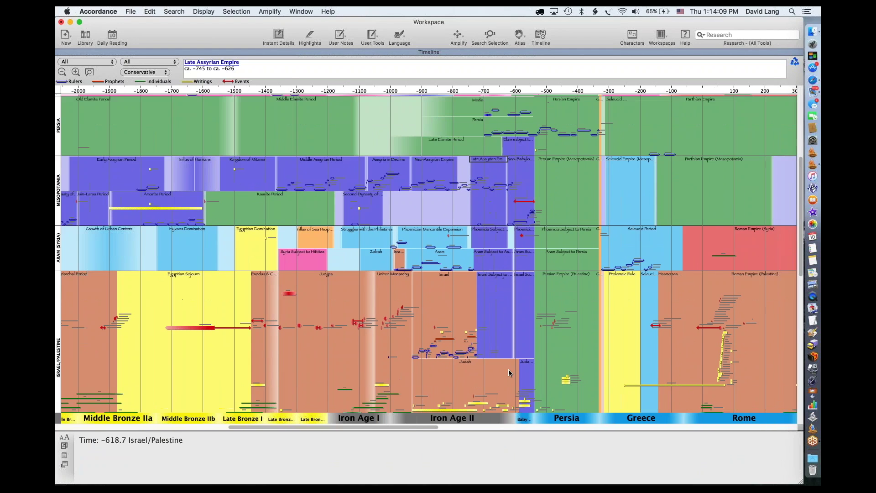
Compare the period colours of Israel/Palestine with those of Mesopotamia, Aram, Egypt, Persia, Anatolia and Greece from the Late Assyrian Empire onwards.
scroll(509, 372, down, 5)
scroll(509, 373, right, 1)
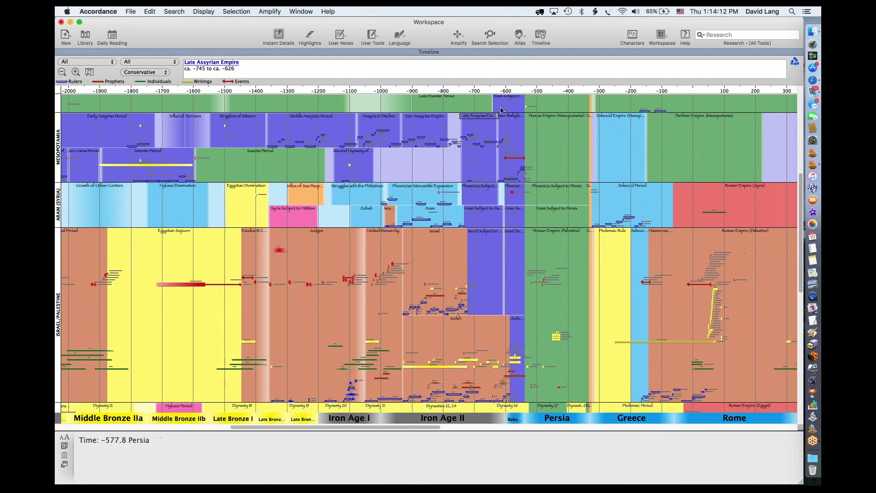
scroll(519, 226, up, 3)
scroll(519, 226, right, 1)
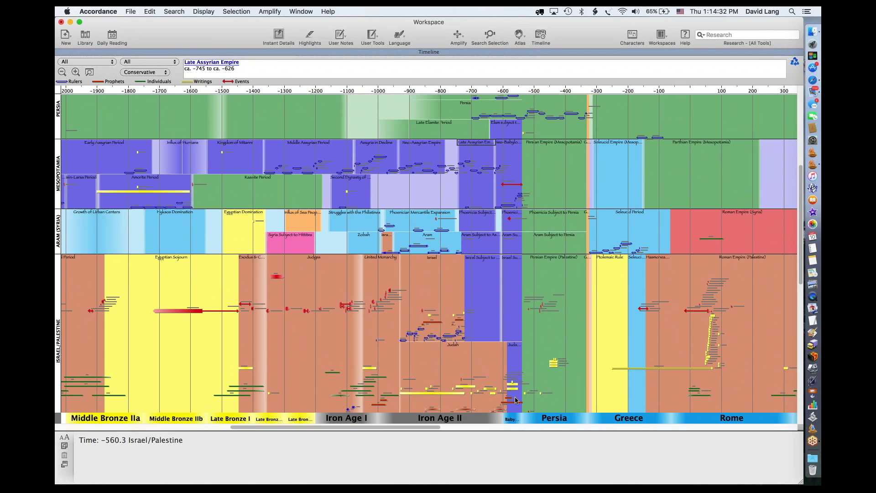
scroll(515, 400, down, 3)
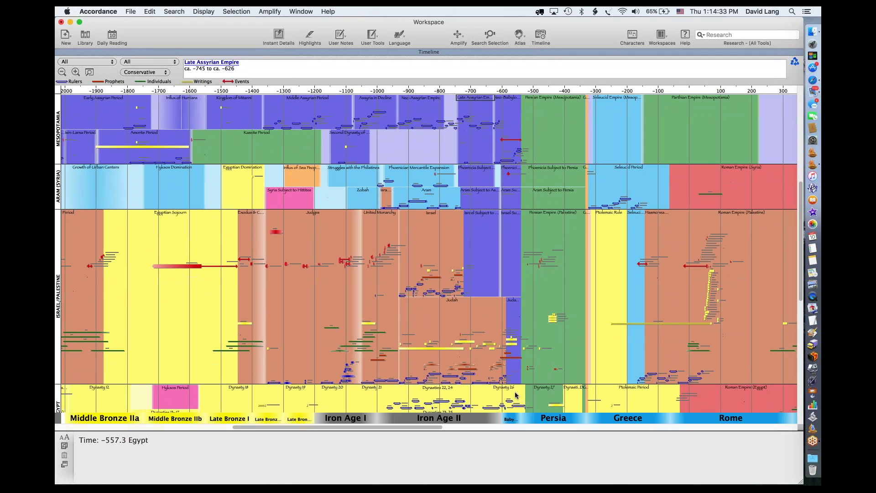
scroll(563, 300, down, 1)
scroll(562, 301, right, 3)
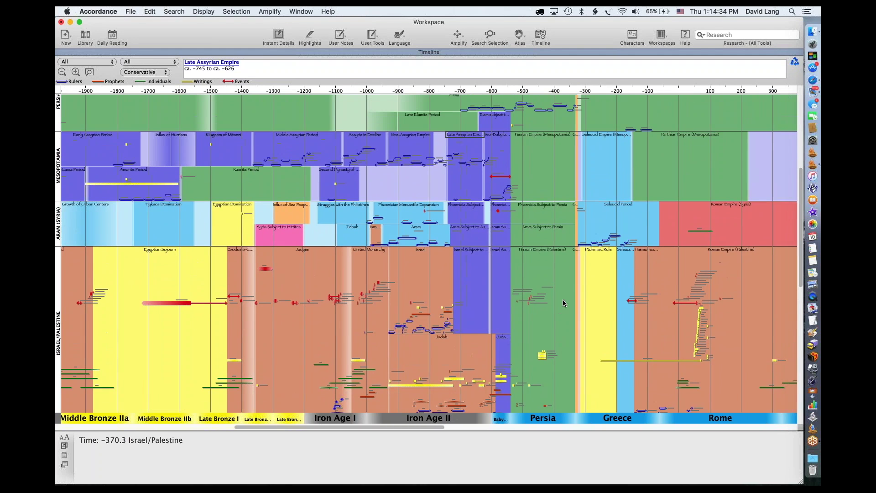
scroll(562, 300, down, 2)
scroll(563, 300, left, 1)
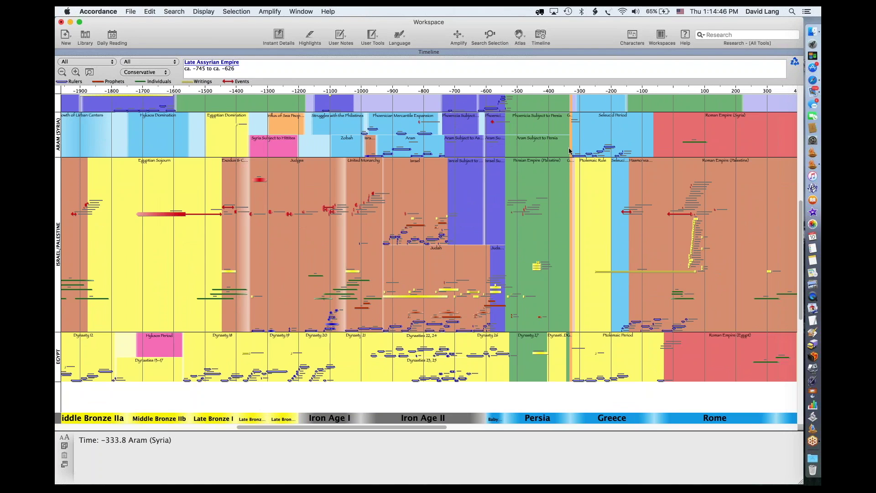
scroll(568, 150, up, 10)
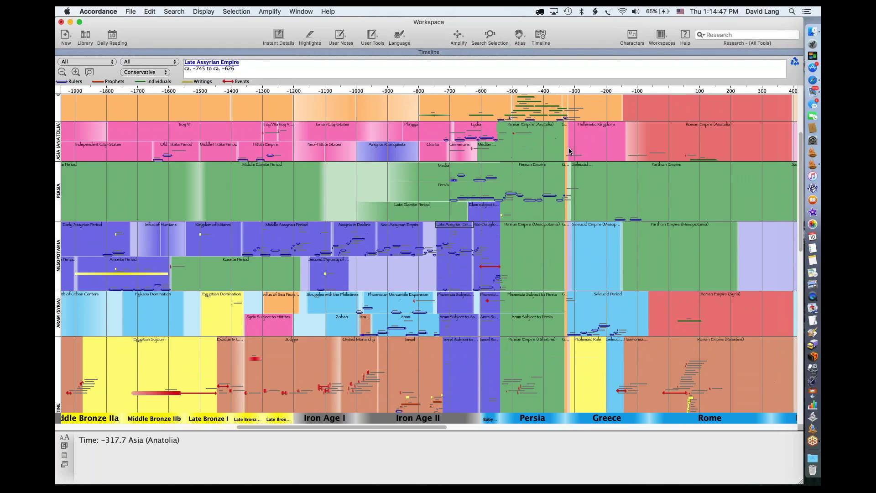
scroll(568, 150, up, 2)
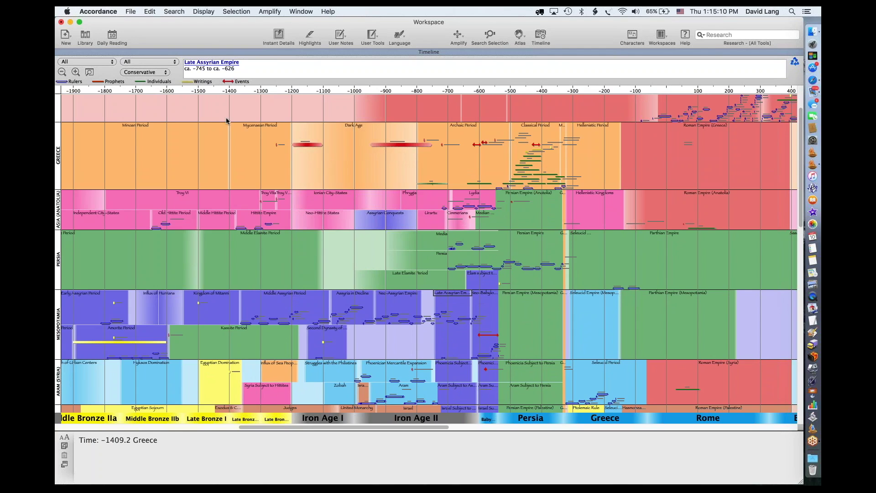
Zoom into the Israel/Palestine area from about -1500 to -800 by marking it on the timeline.
scroll(440, 319, down, 10)
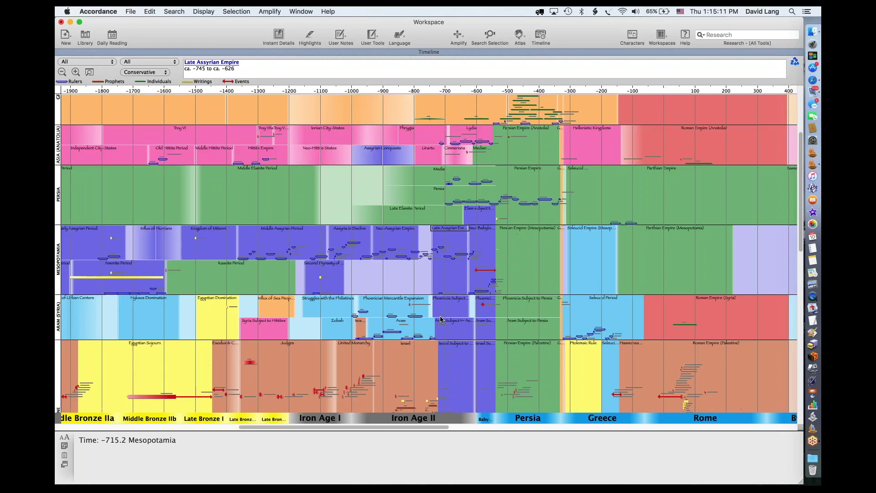
scroll(441, 320, down, 3)
drag(210, 177, 431, 359)
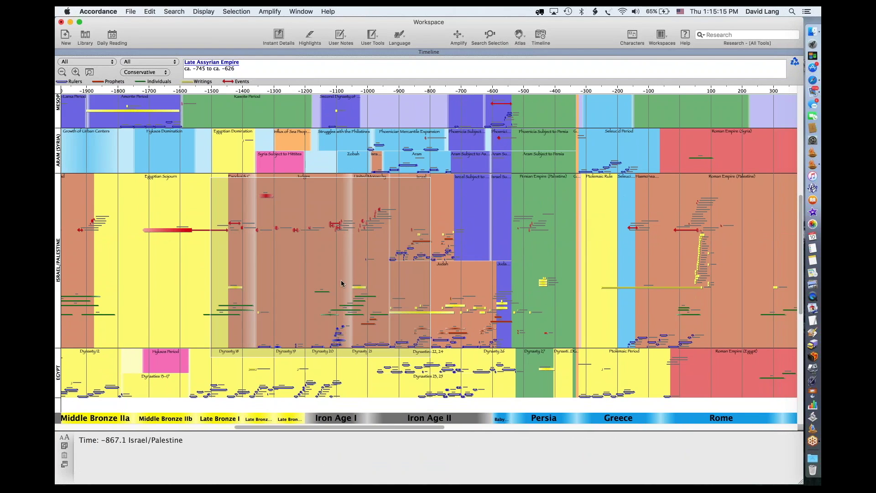
click(330, 265)
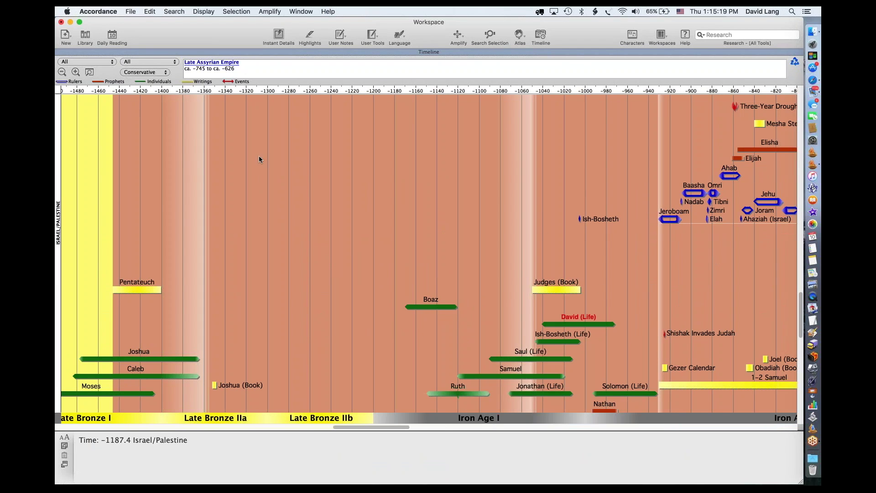
Zoom the timeline out two levels and view the available region layer sets without changing the selection.
click(62, 73)
click(62, 73)
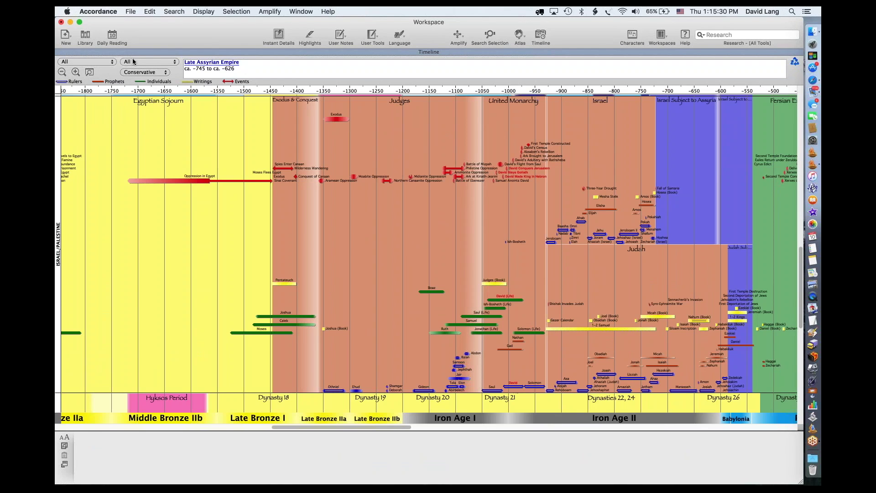
click(95, 61)
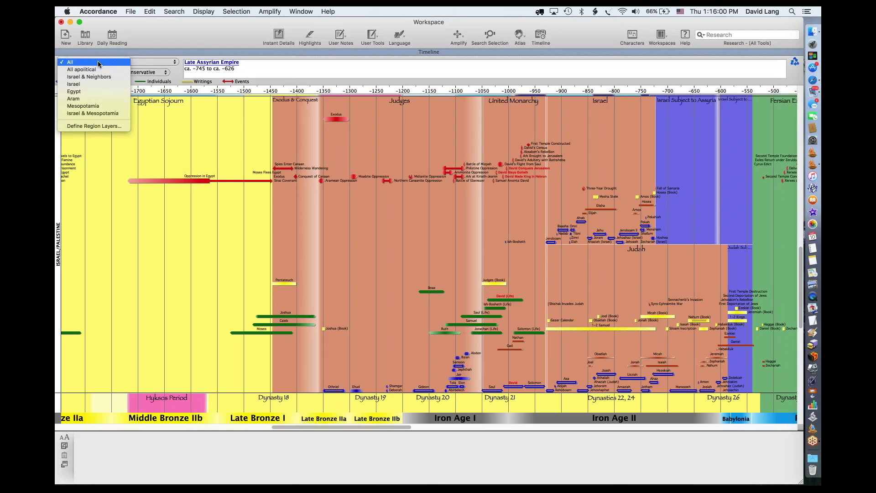
click(151, 53)
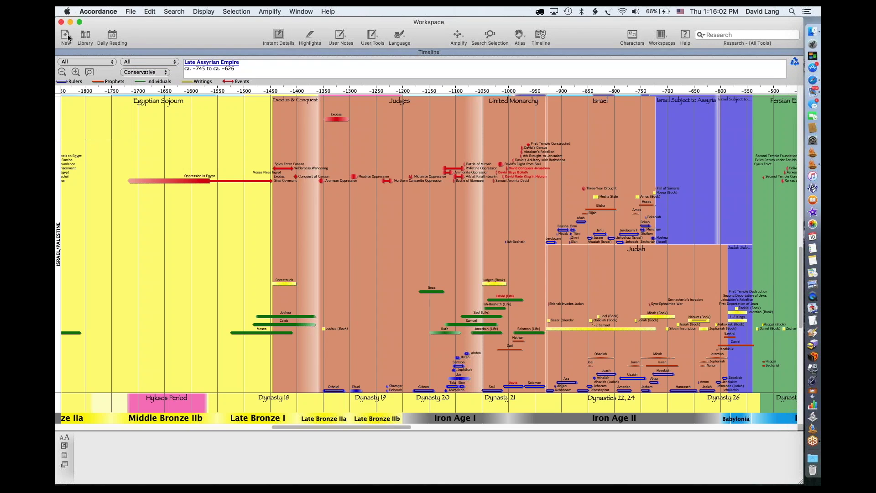
Zoom out two further levels and survey all regions from Egypt up to Rome.
click(62, 73)
click(62, 73)
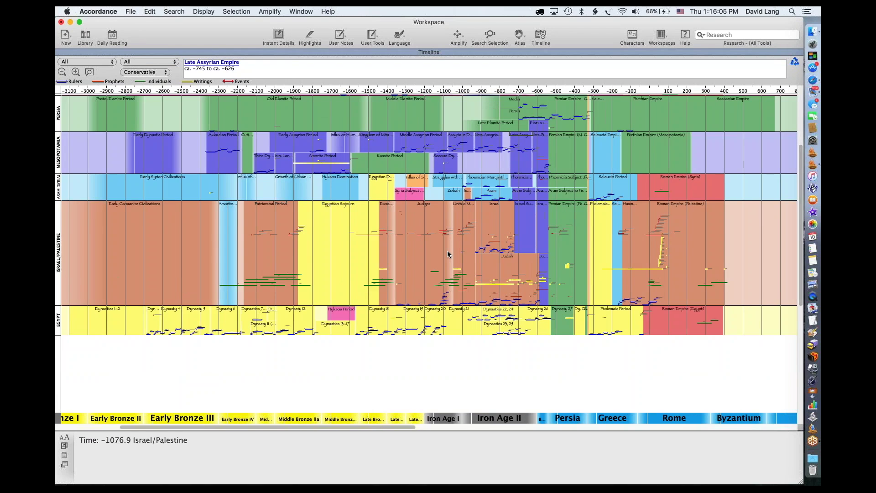
scroll(447, 254, up, 5)
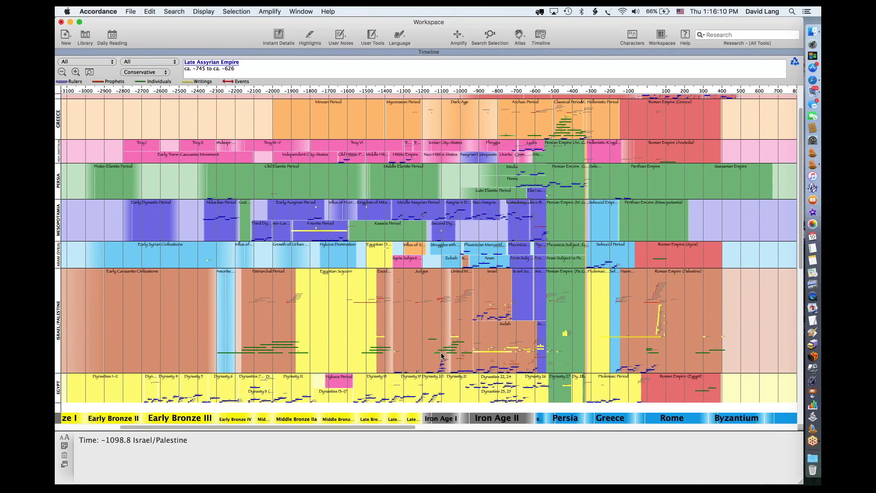
scroll(472, 325, up, 3)
scroll(473, 325, right, 1)
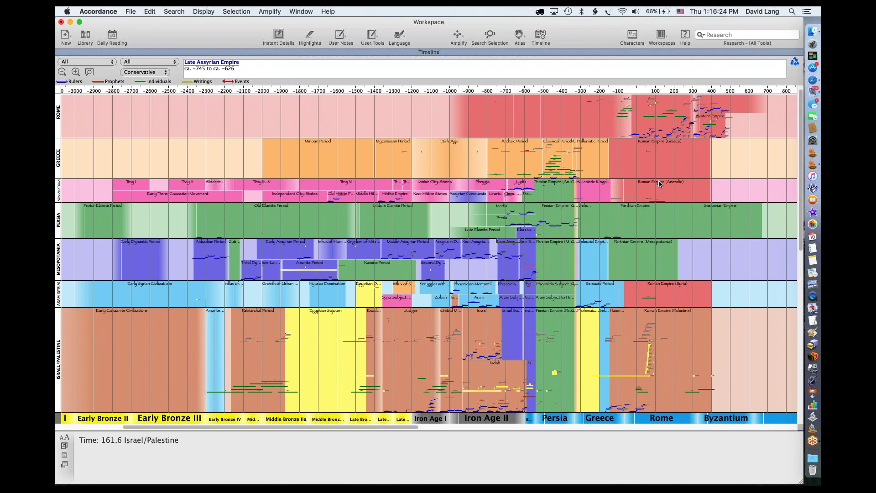
mouse_move(669, 143)
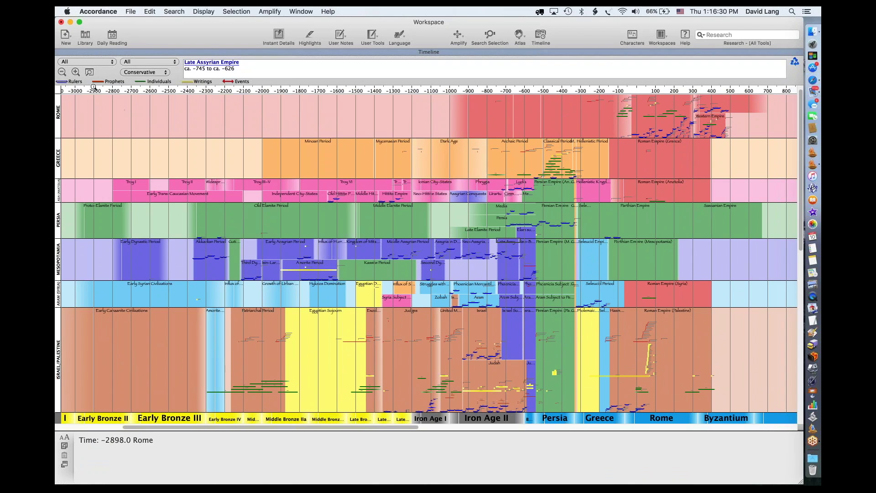
Limit the timeline to the Israel & Neighbors region layers.
click(91, 64)
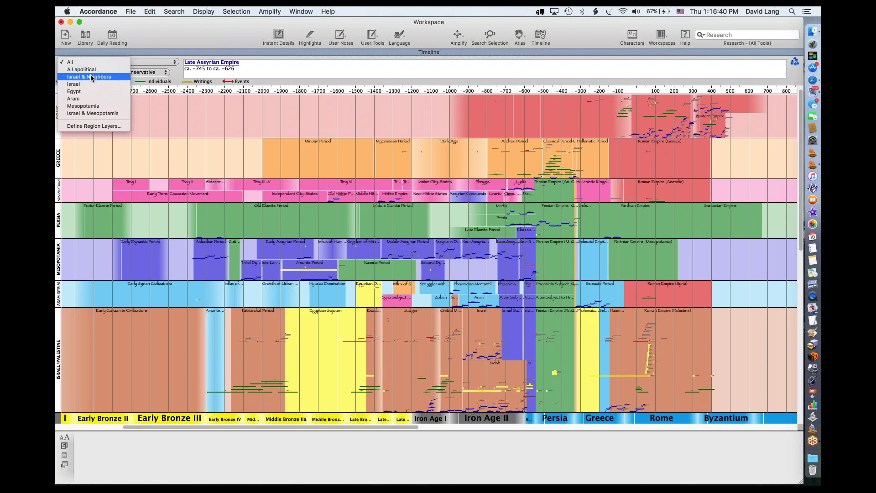
click(90, 78)
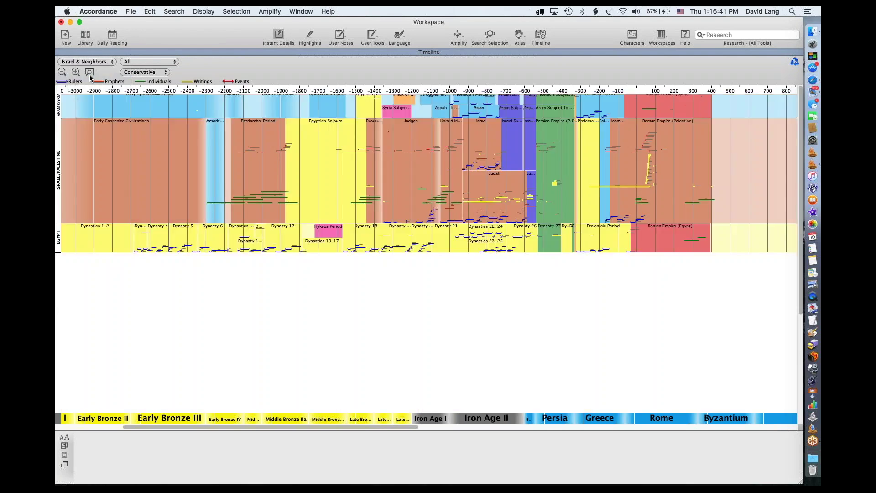
scroll(174, 174, right, 2)
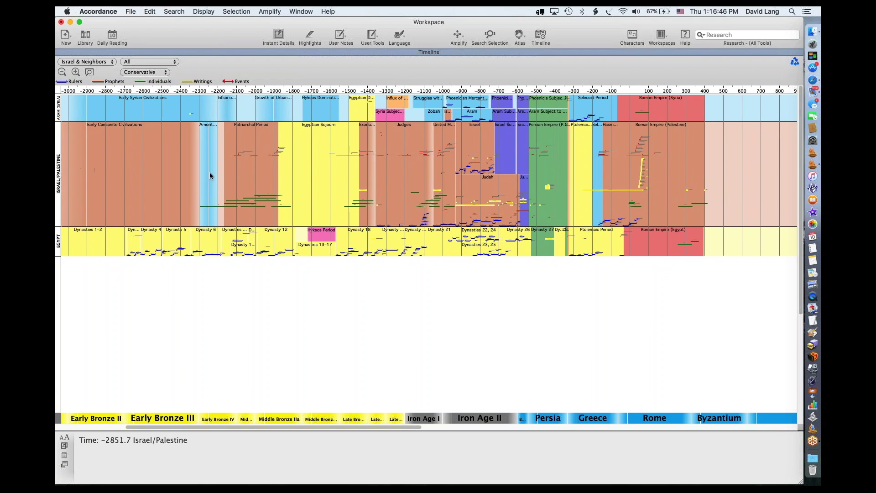
Switch the timeline's region layers to Israel & Mesopotamia.
click(97, 63)
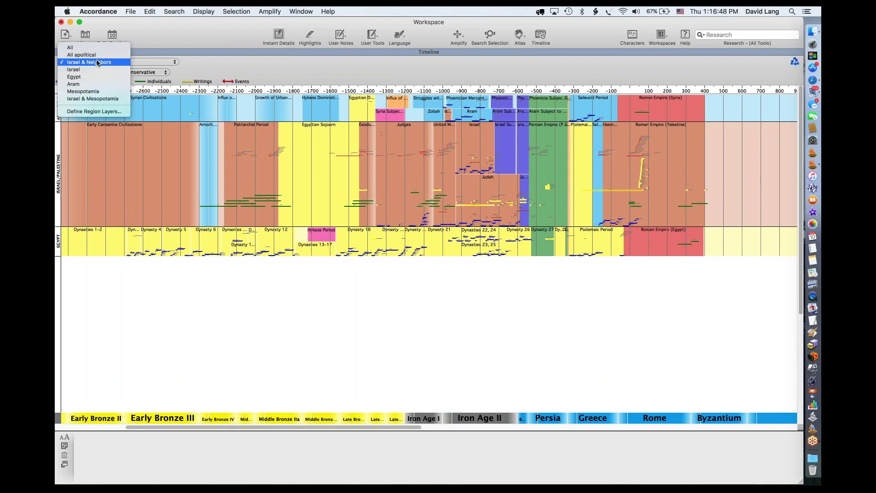
click(89, 99)
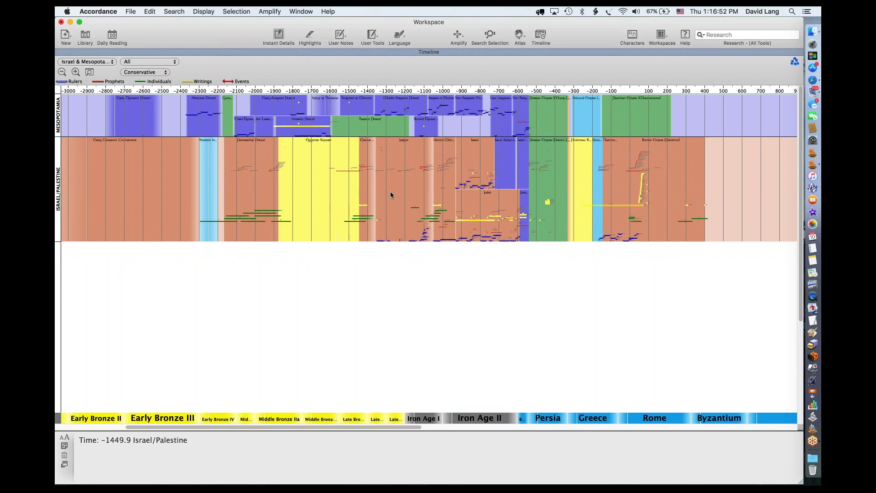
scroll(390, 195, right, 2)
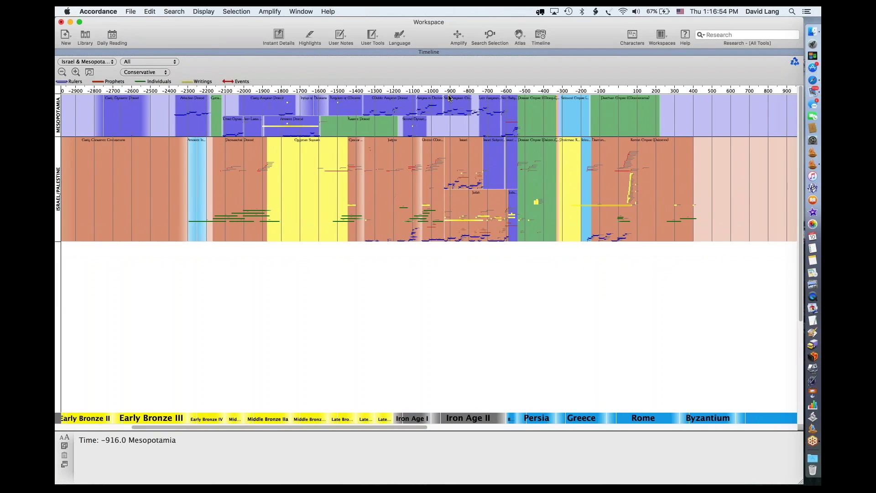
Zoom into the span from about -930 to -355 across both Mesopotamia and Israel/Palestine and compare their periods.
drag(441, 97, 551, 239)
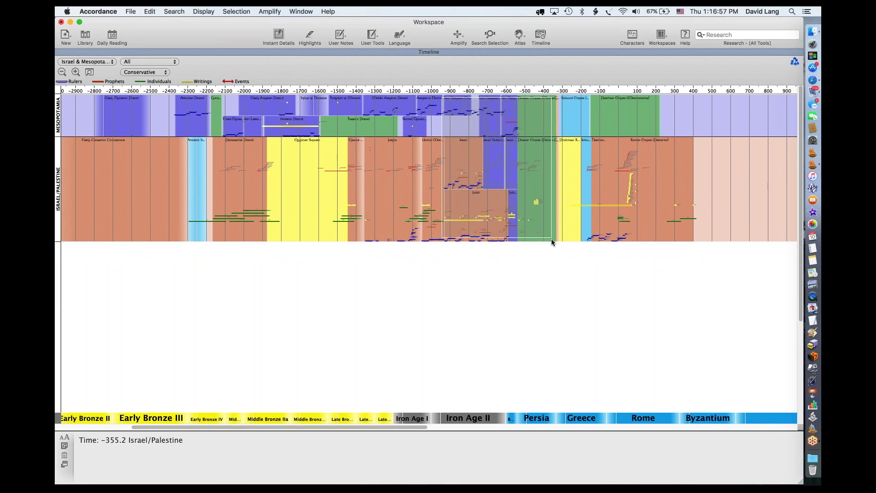
click(499, 159)
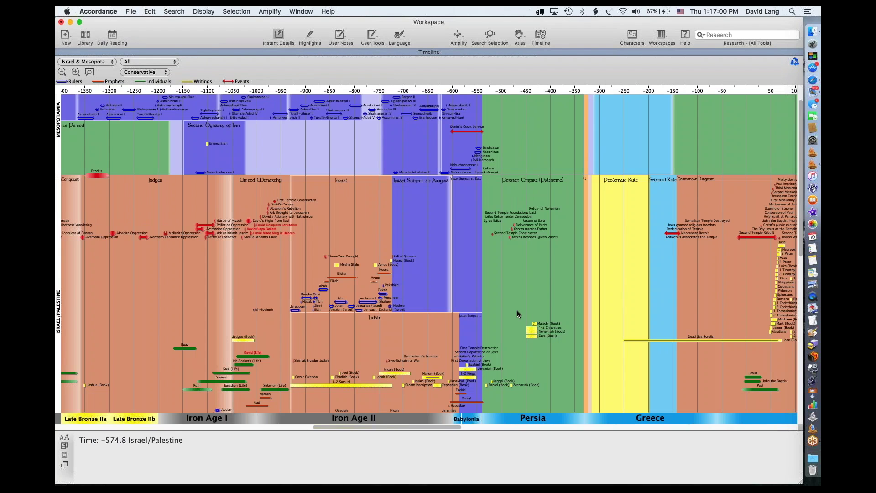
scroll(531, 311, up, 5)
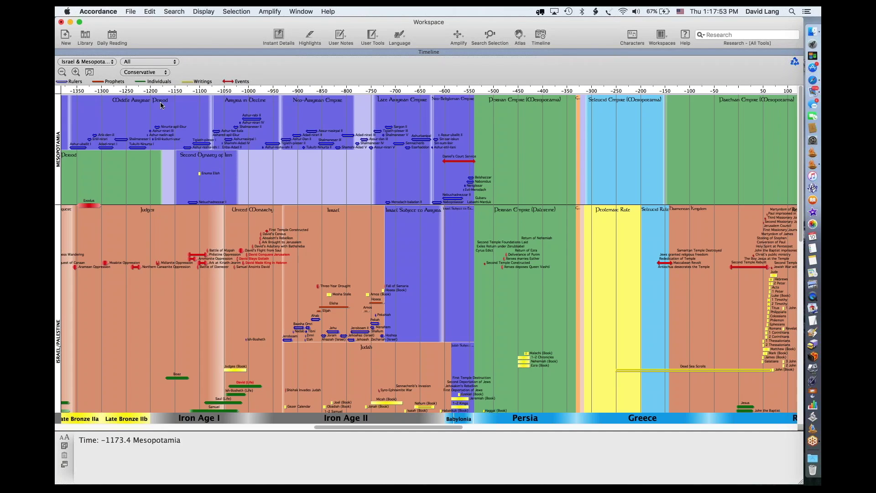
Open the region layer definitions and add a new layer set.
click(87, 63)
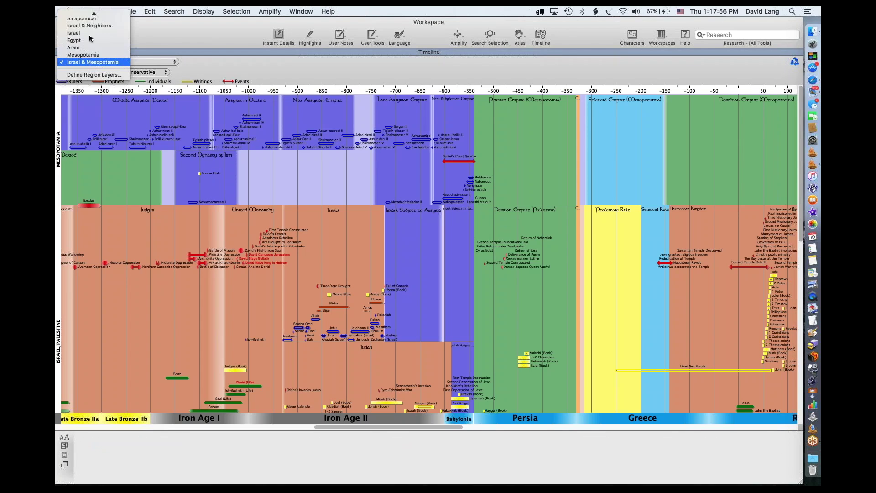
mouse_move(95, 14)
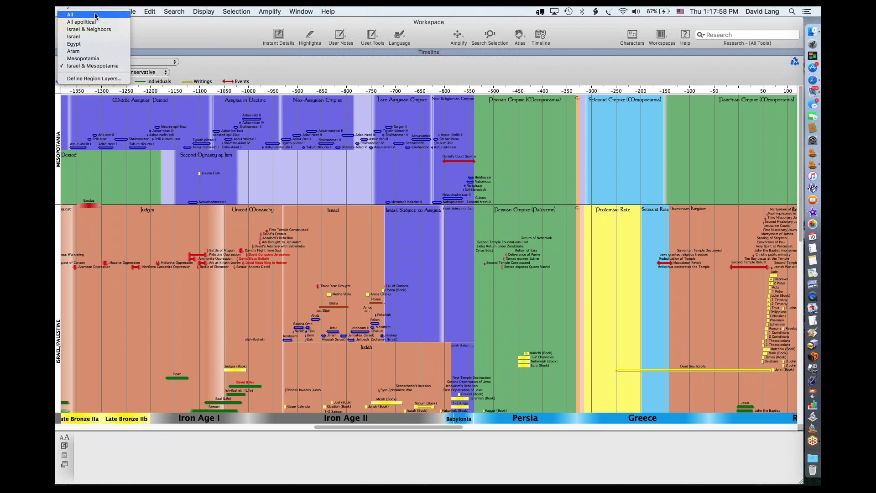
click(88, 78)
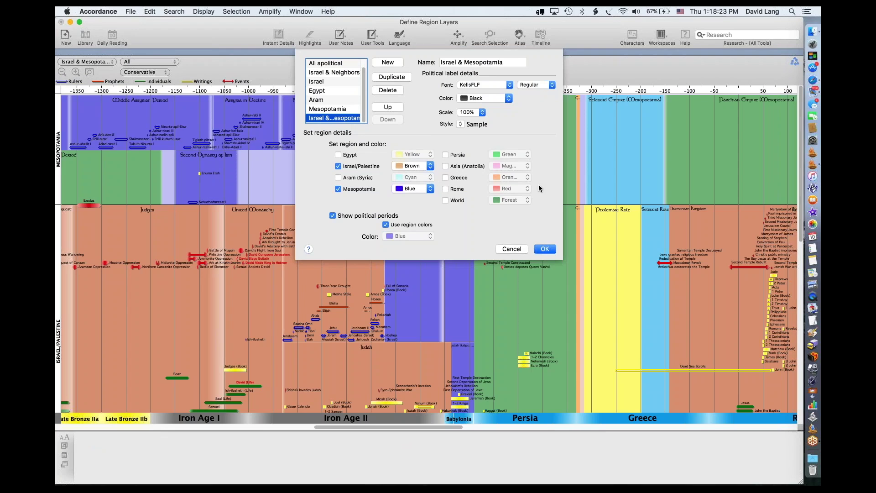
click(387, 63)
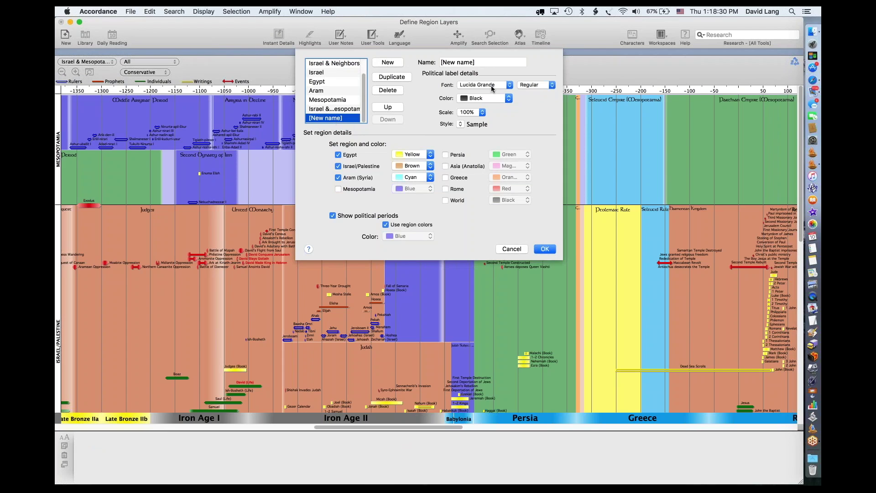
Name the new region layer set "Israel & Rome".
click(480, 60)
drag(480, 60, 386, 49)
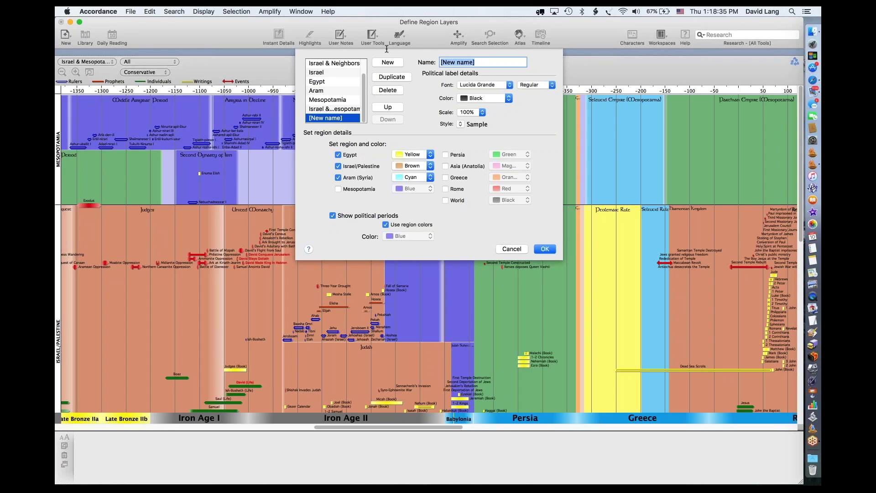
text(Isr)
key(BackSpace)
key(BackSpace)
text(srael & )
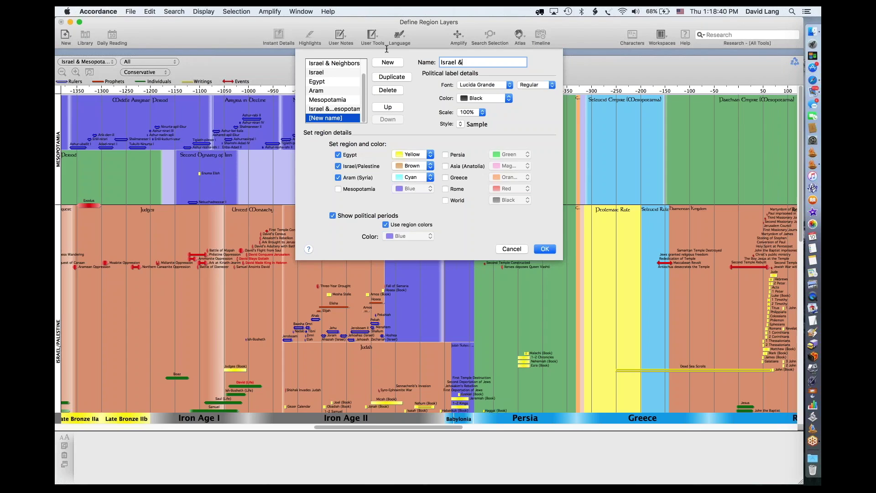
text(Rome)
Exclude Egypt and Aram (Syria) from the new set, include Rome alongside Israel/Palestine, and apply it to the timeline.
click(338, 155)
click(339, 177)
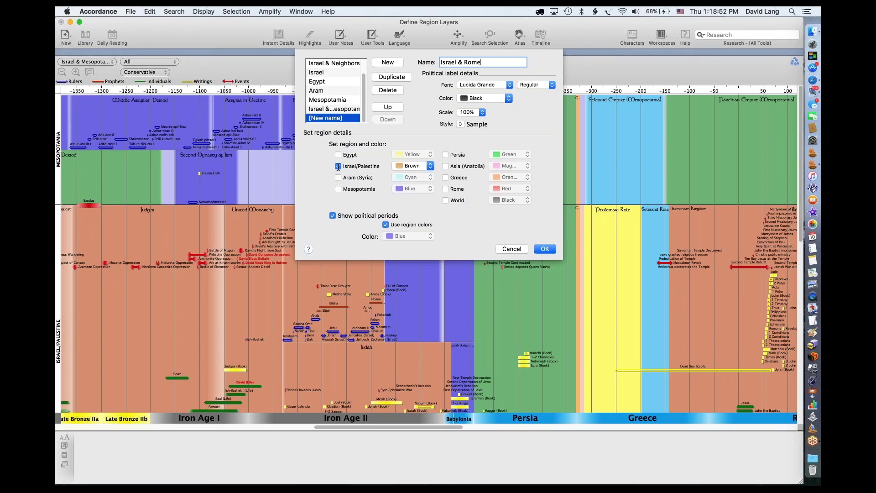
click(445, 188)
click(541, 248)
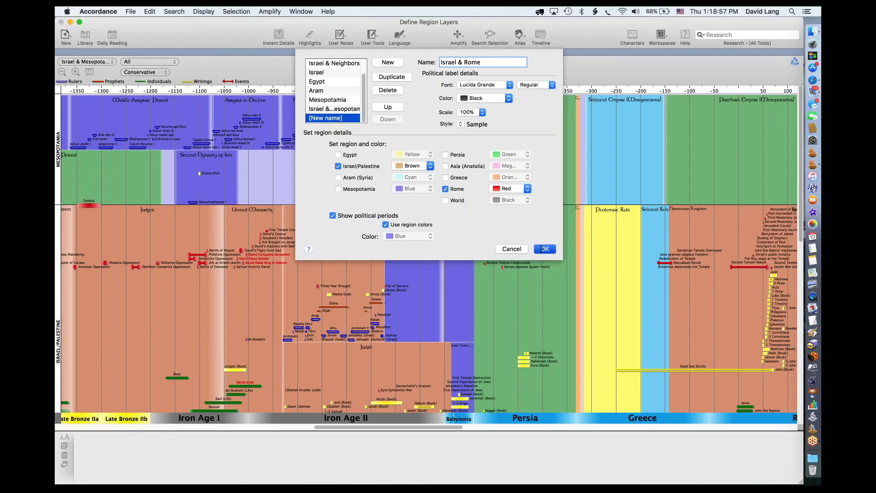
scroll(590, 206, right, 10)
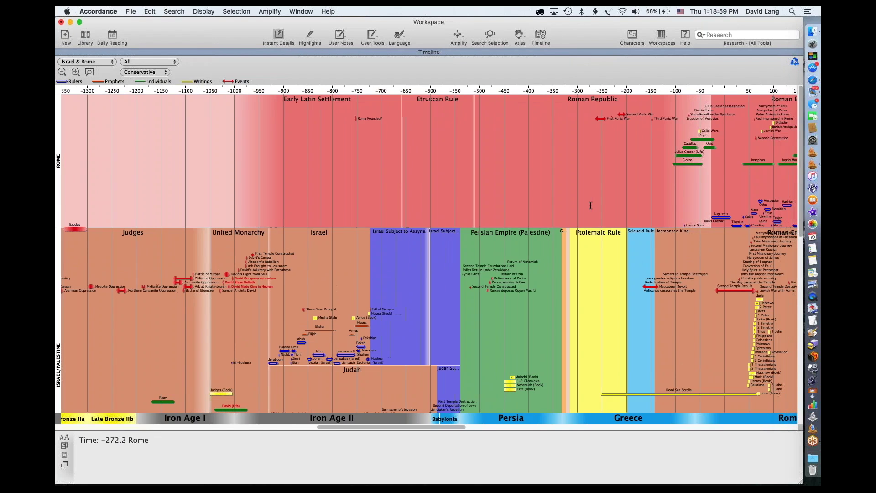
Compare the Roman-era periods of Rome and Israel/Palestine, and review the region layer definition of the Israel & Rome set.
scroll(591, 205, right, 1)
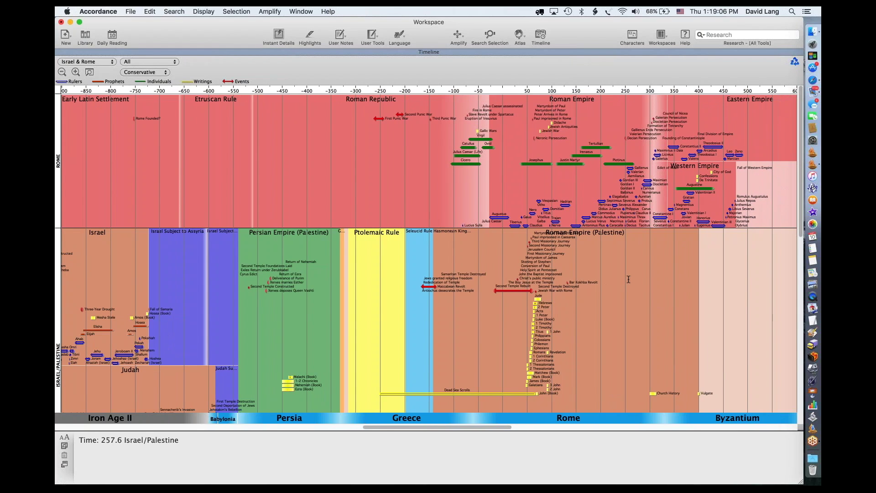
click(78, 62)
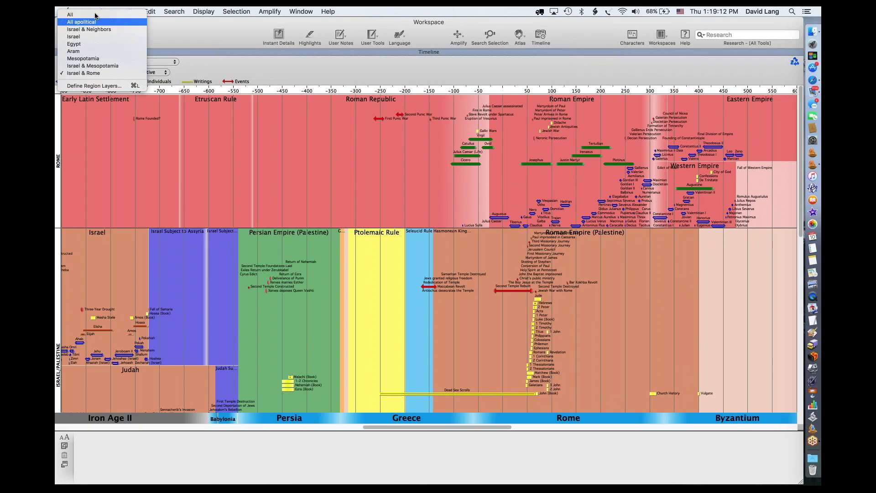
click(94, 86)
scroll(341, 95, up, 1)
scroll(341, 96, up, 1)
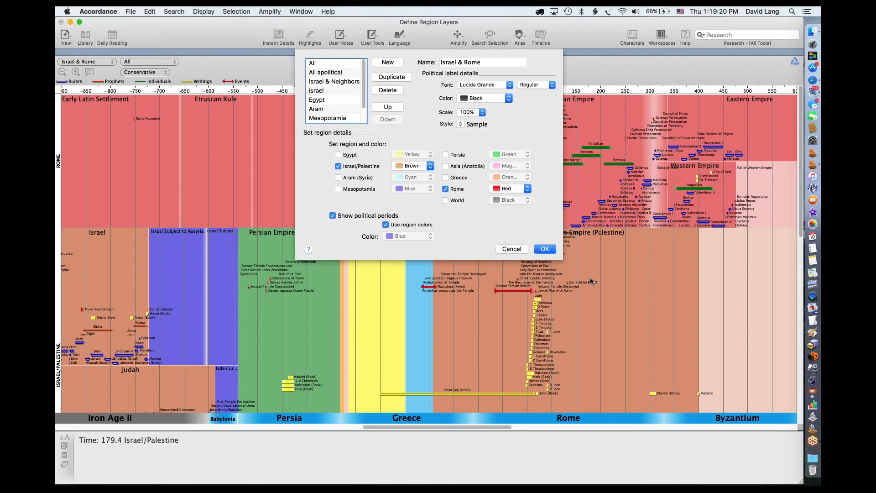
click(512, 248)
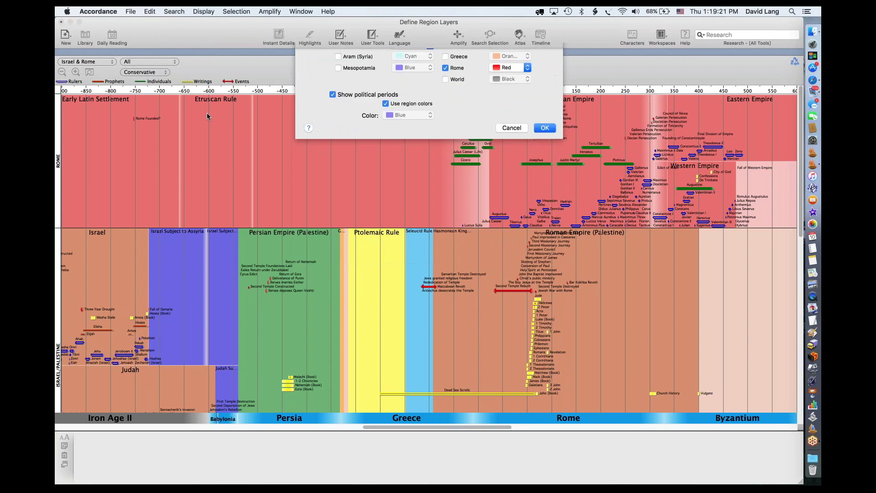
Switch the timeline to the region layer set All and check which item layer sets are available.
click(103, 65)
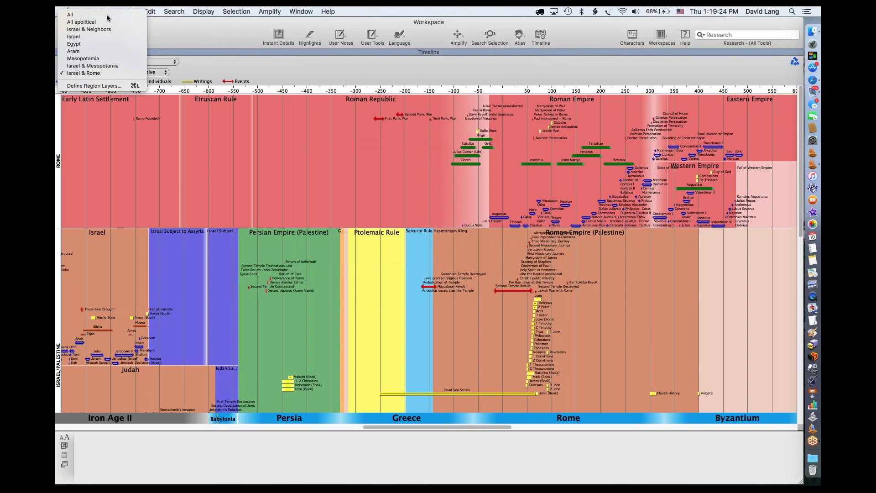
click(107, 15)
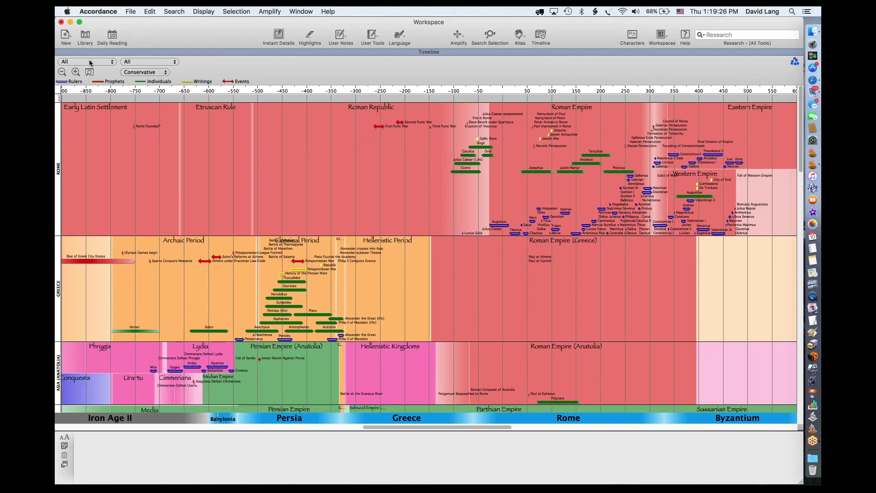
click(151, 62)
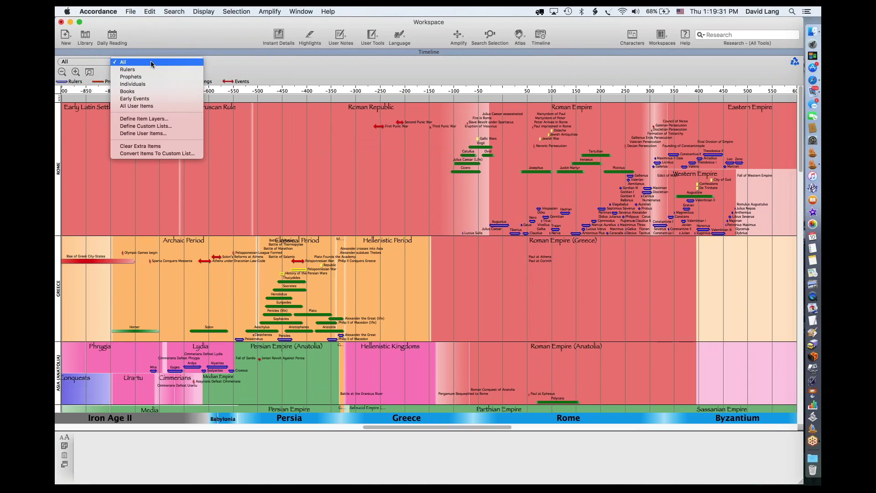
click(246, 63)
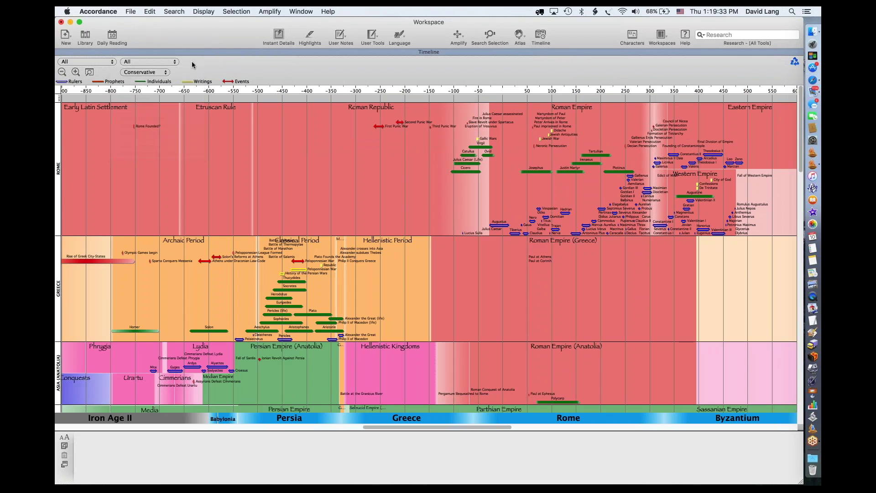
Rename the region layer set All to "All Regions" and keep it as the displayed set.
click(95, 63)
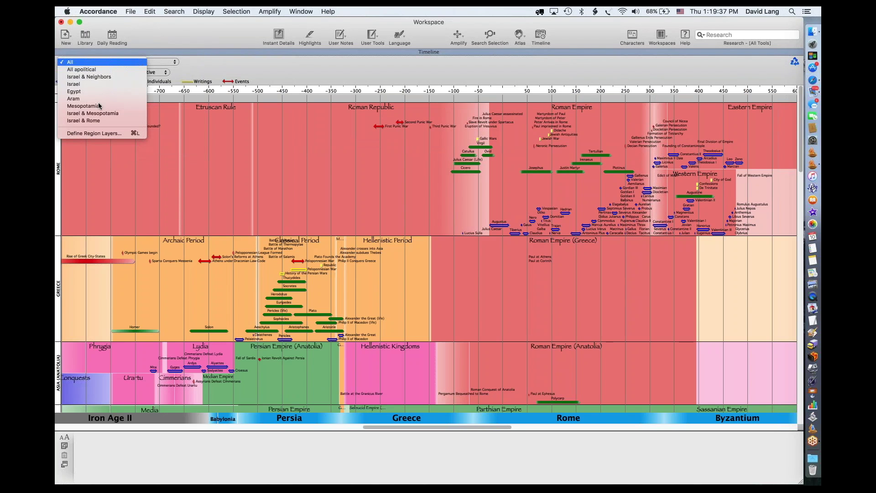
click(99, 134)
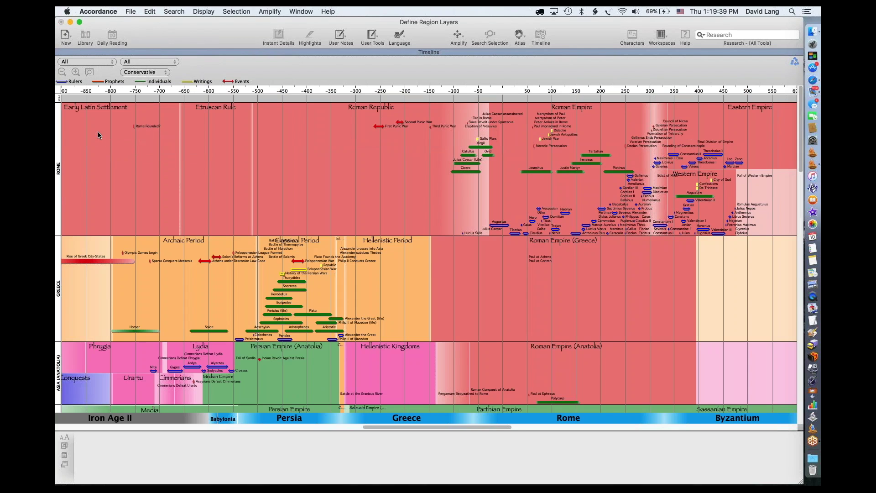
scroll(349, 84, up, 2)
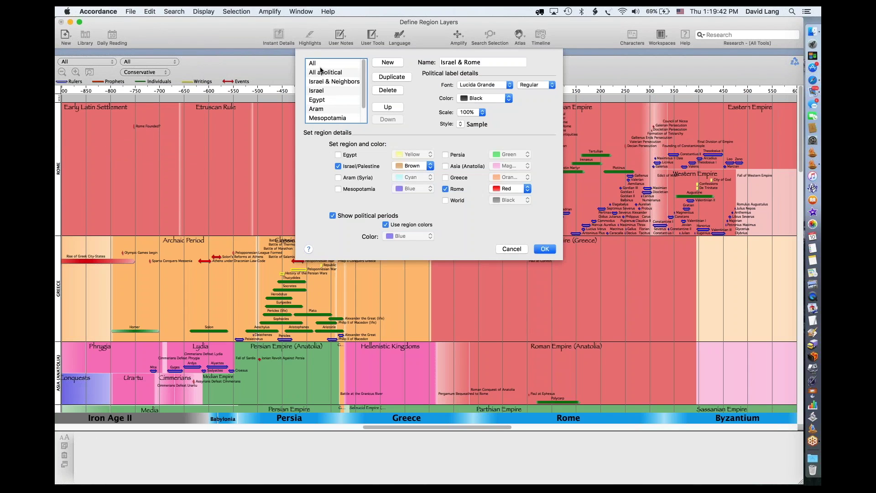
click(321, 66)
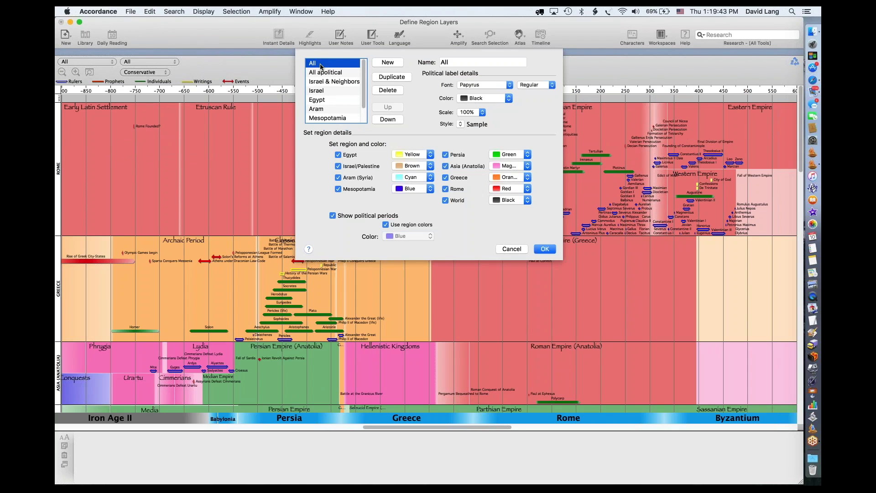
click(465, 61)
text(Regions)
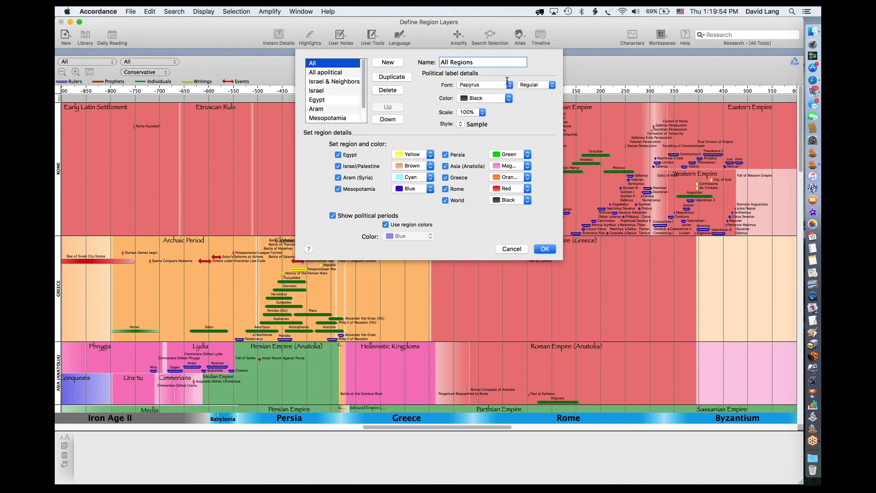
click(541, 248)
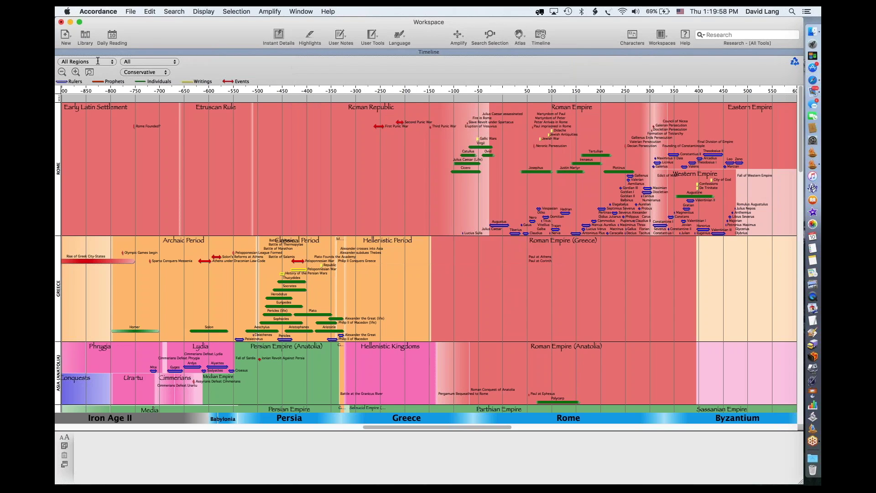
click(98, 61)
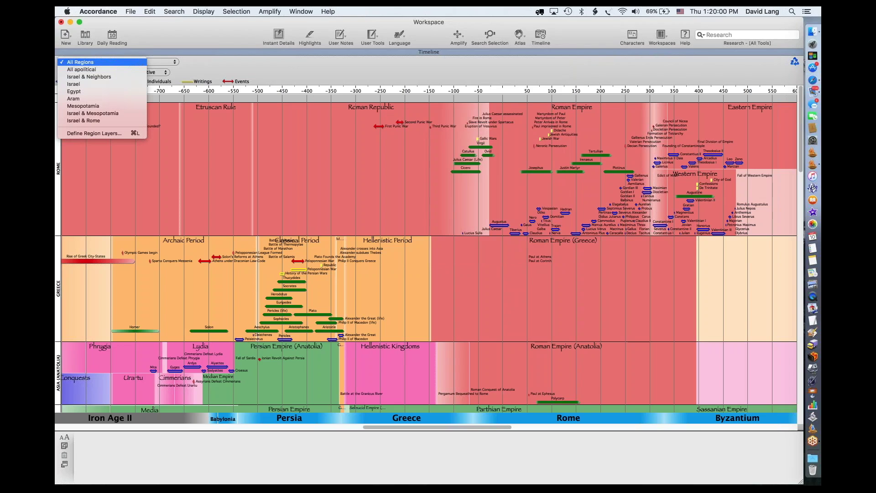
click(119, 62)
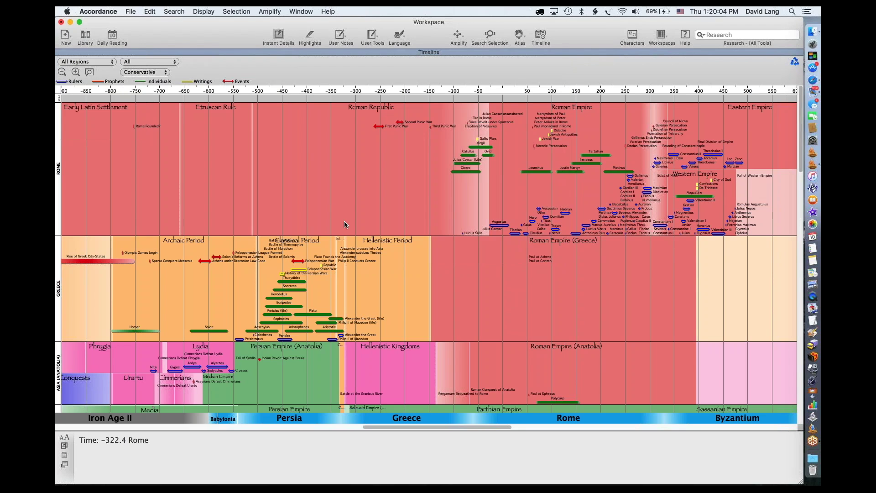
Examine the full set of regions from Rome and Greece down through Mesopotamia, Aram, Israel/Palestine and Egypt across their political periods.
scroll(344, 224, down, 1)
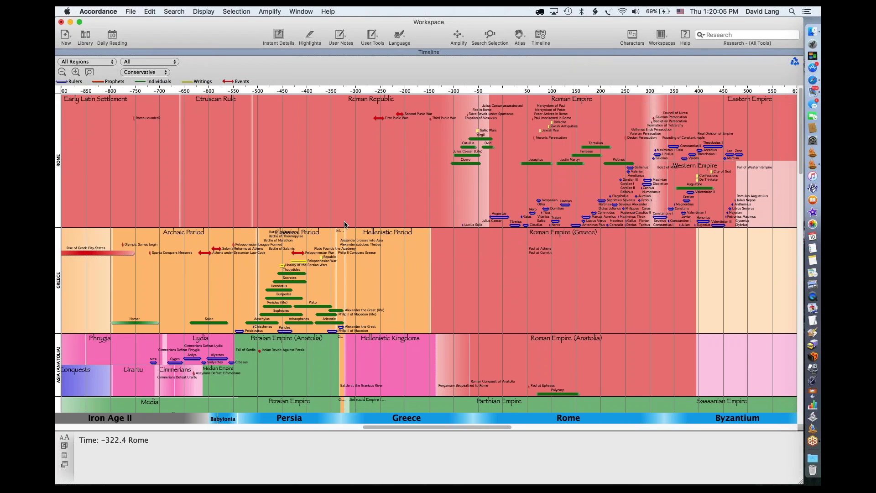
scroll(344, 224, down, 15)
scroll(344, 224, down, 10)
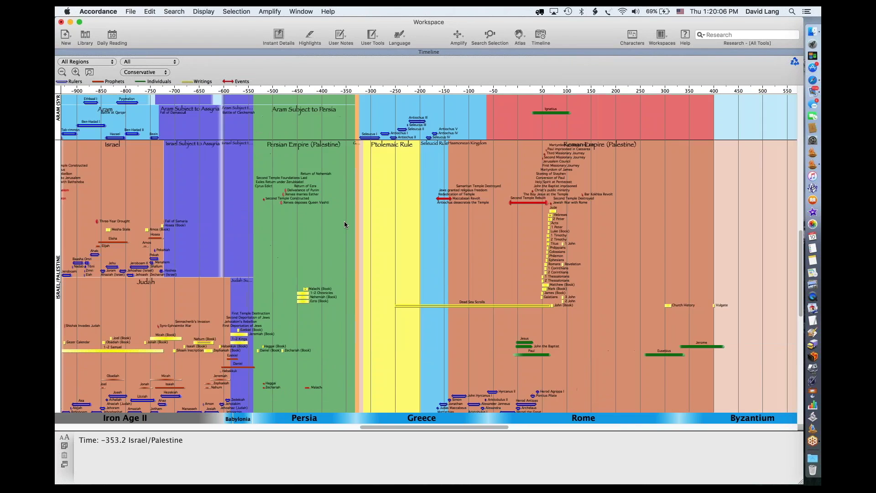
scroll(344, 222, up, 15)
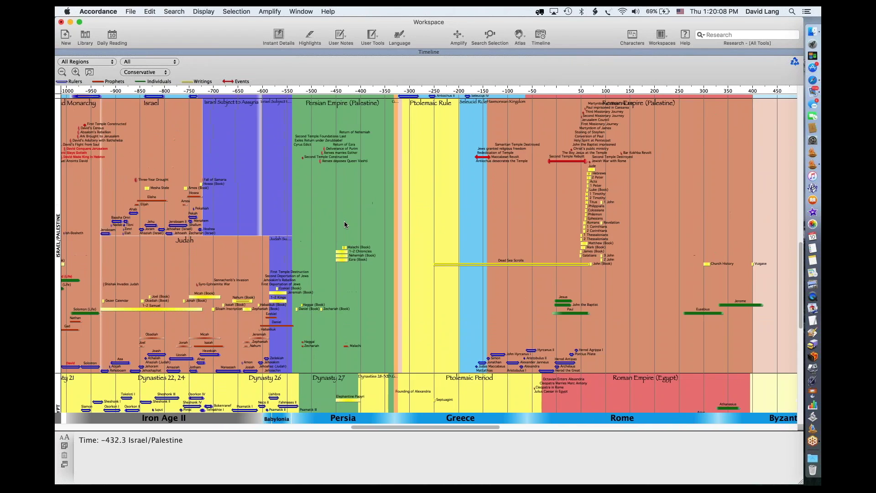
scroll(344, 223, left, 10)
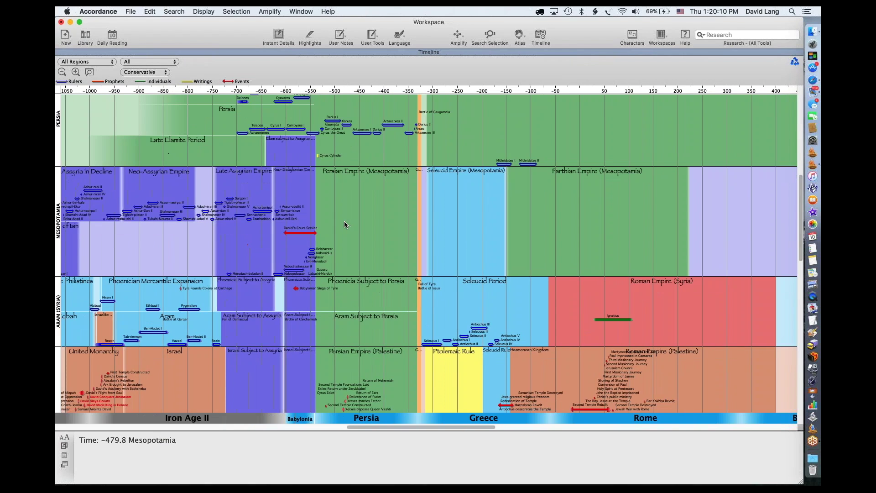
scroll(345, 224, down, 5)
scroll(344, 224, left, 3)
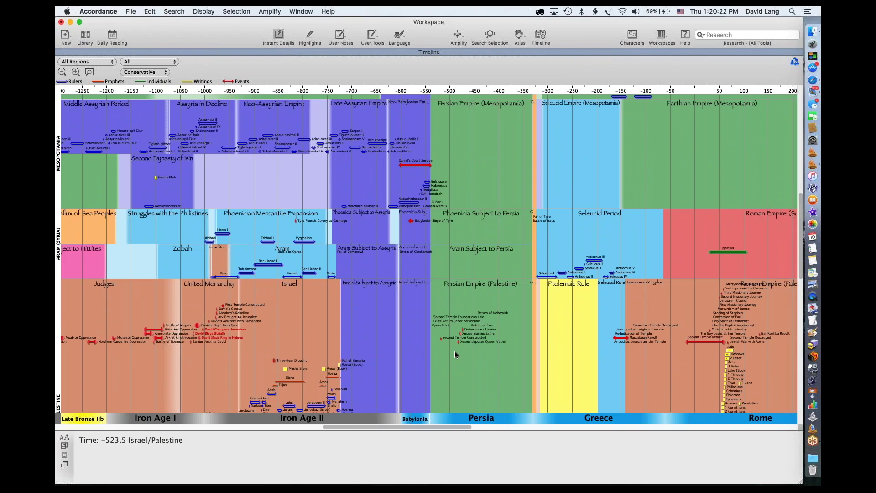
scroll(454, 354, down, 2)
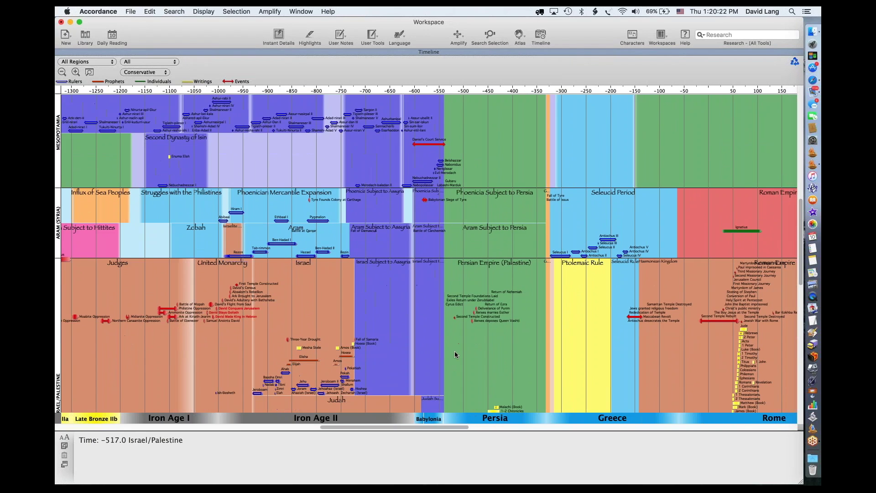
scroll(455, 355, down, 3)
scroll(454, 355, down, 4)
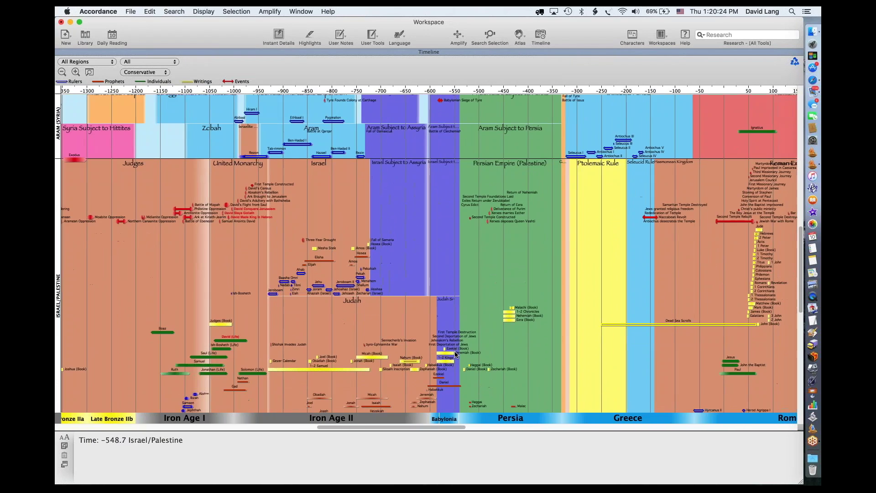
scroll(455, 355, down, 3)
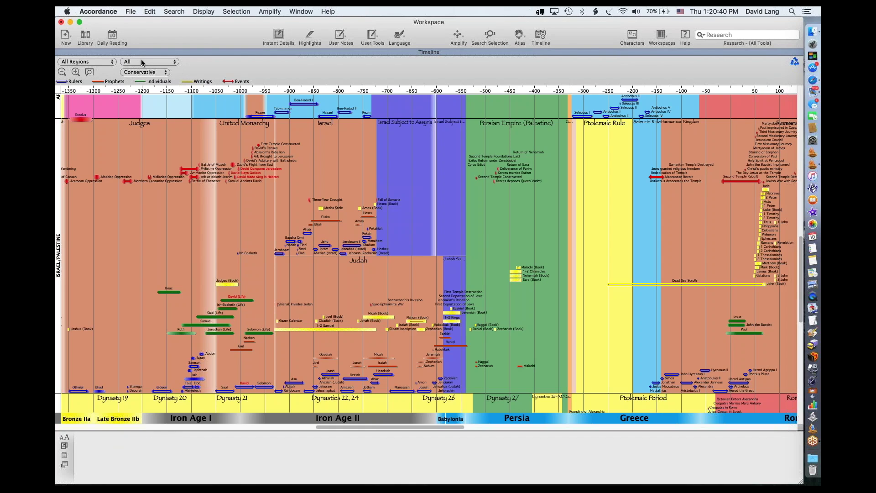
Limit the timeline items to Rulers around the monarchies of Israel and Judah, and switch the item layer set to Books.
click(163, 62)
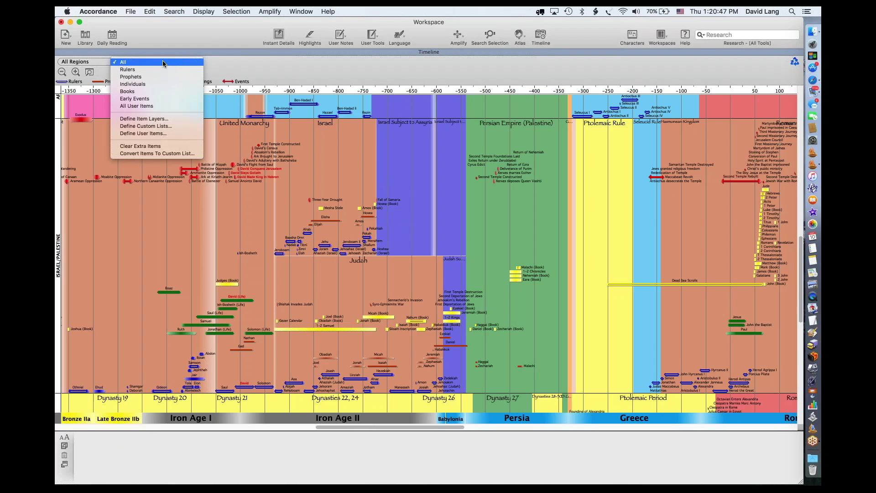
click(139, 70)
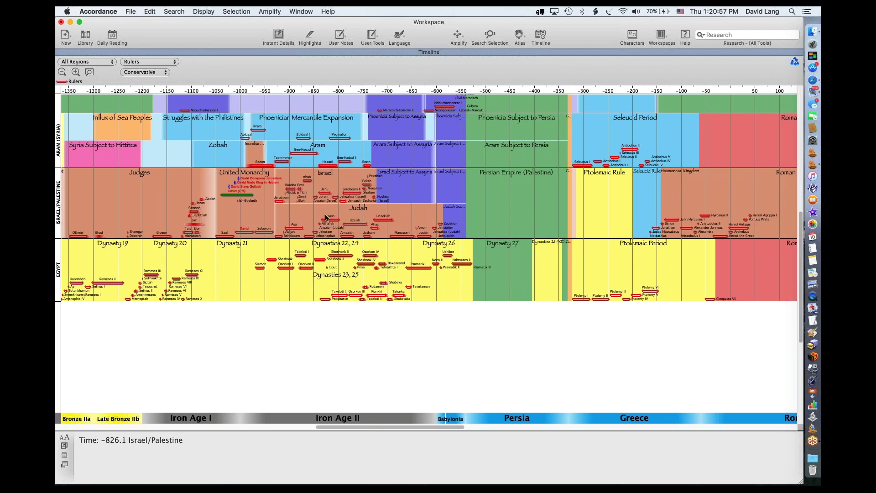
scroll(326, 218, up, 5)
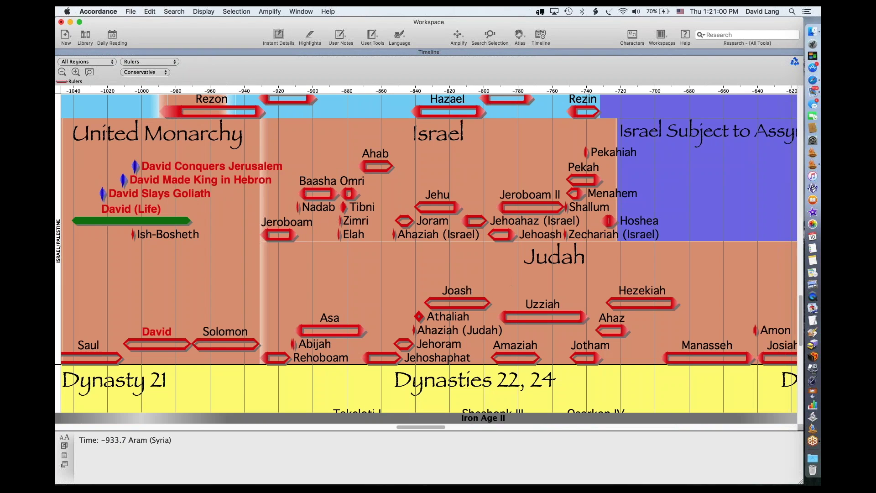
click(62, 73)
click(62, 72)
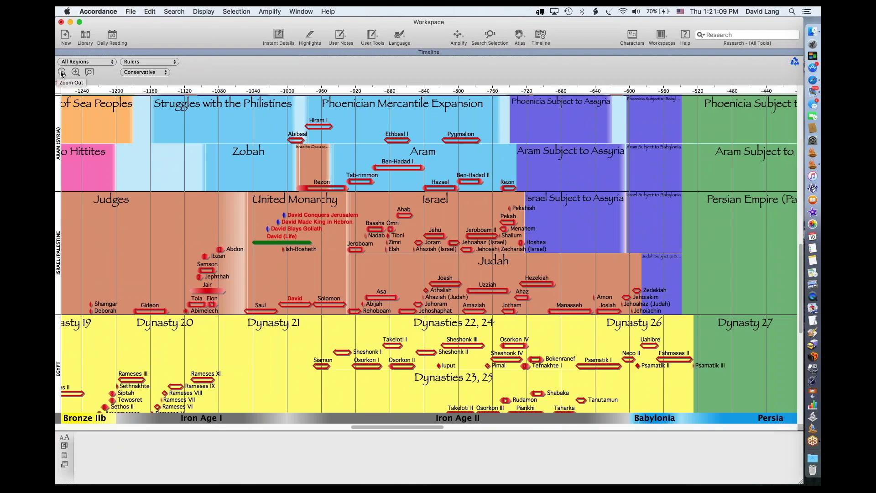
click(139, 62)
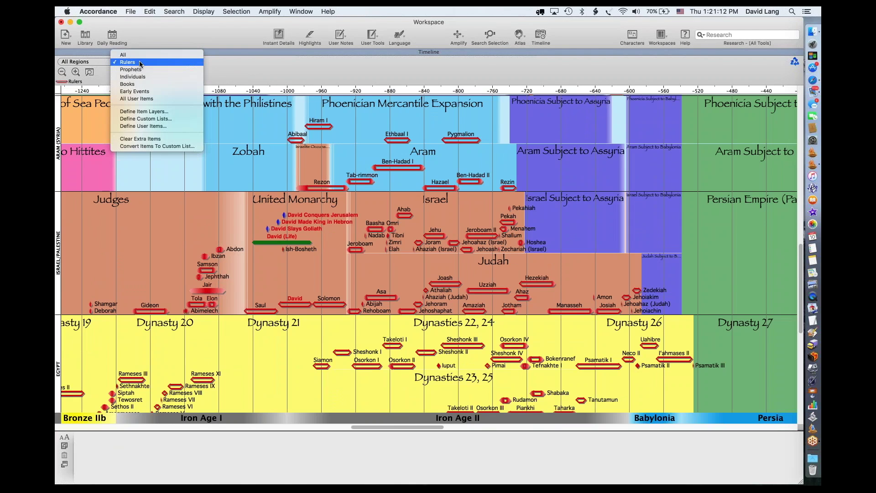
click(158, 84)
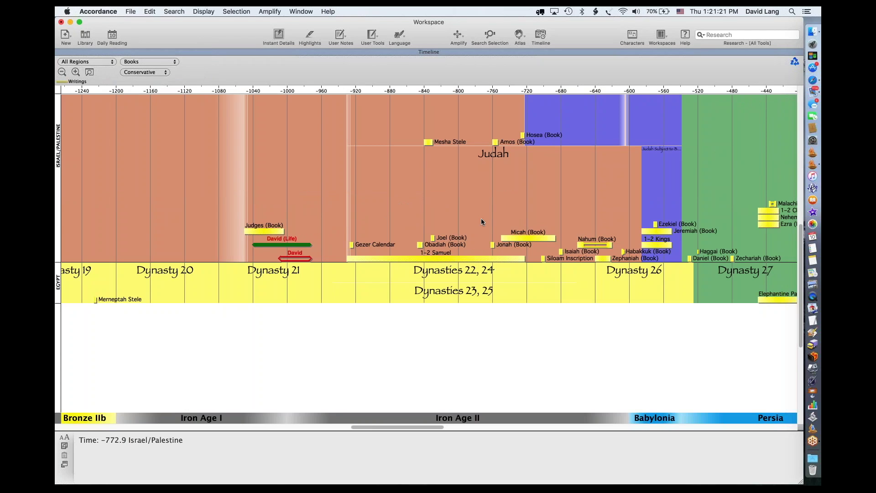
Rename the item layer set All to "All Items" and apply it to the timeline.
click(151, 63)
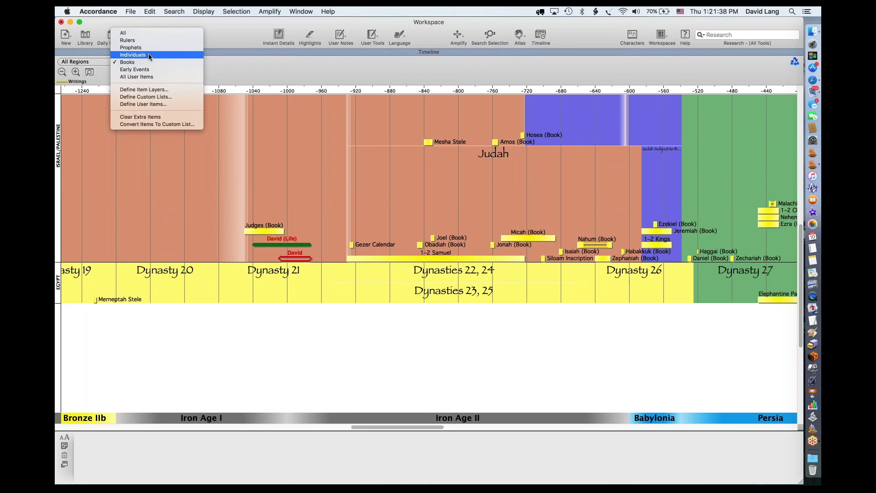
click(145, 90)
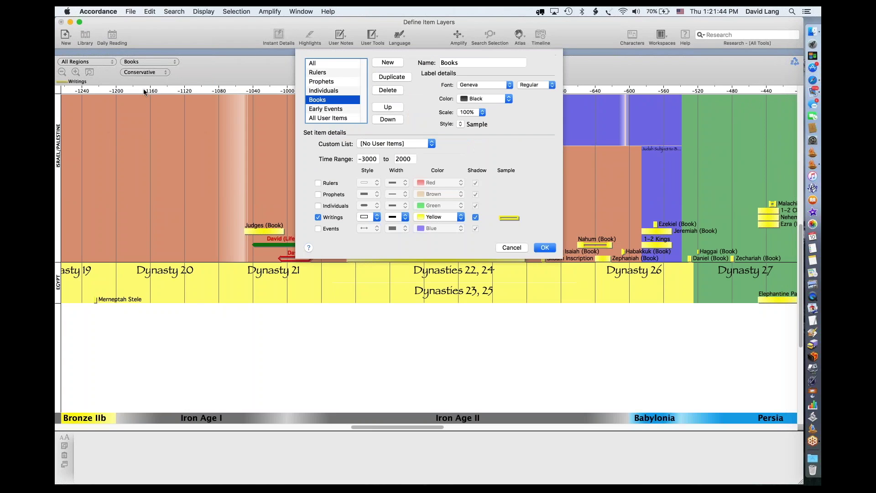
click(312, 65)
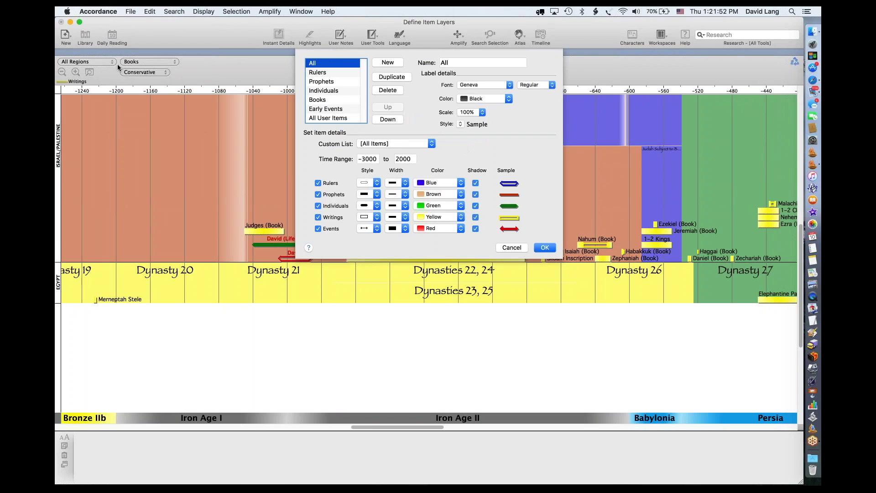
click(463, 60)
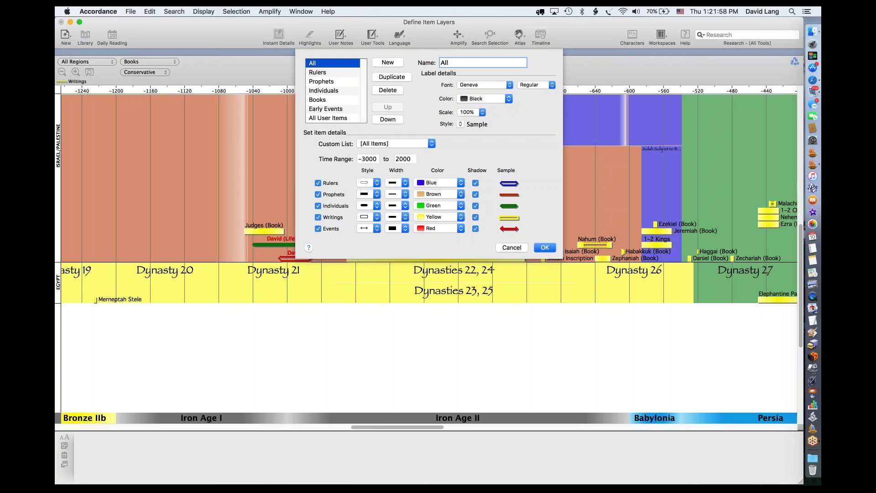
text(Items)
click(544, 247)
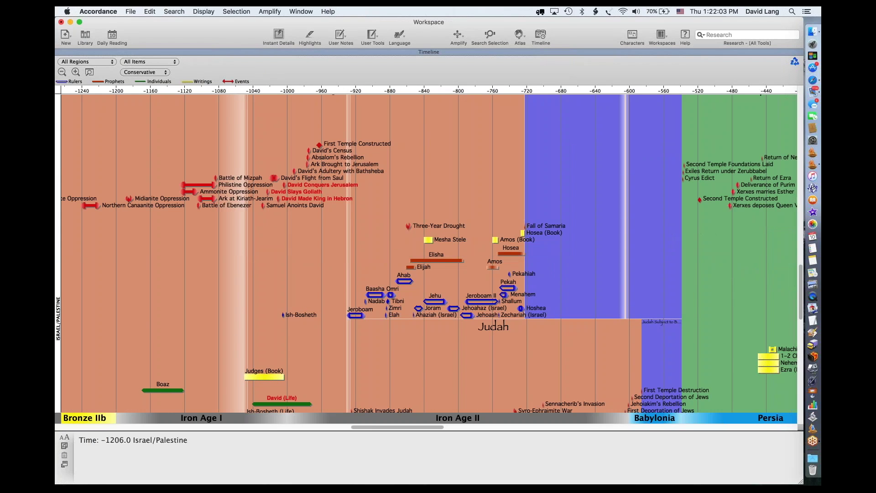
Keep All Regions as the region layer set and open the item layer definitions.
click(99, 62)
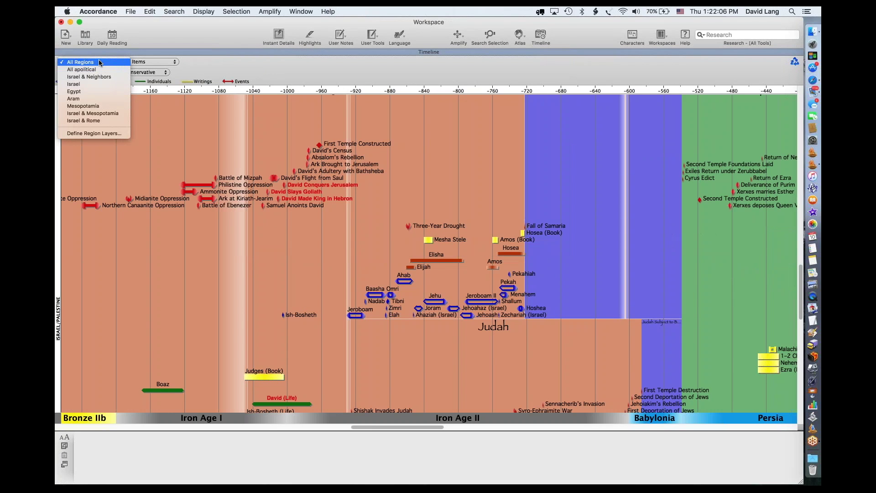
click(100, 63)
click(146, 62)
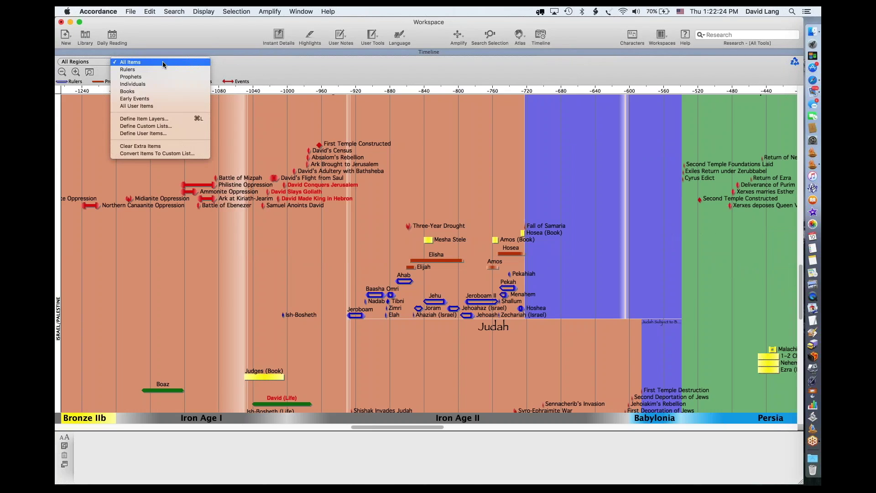
click(143, 120)
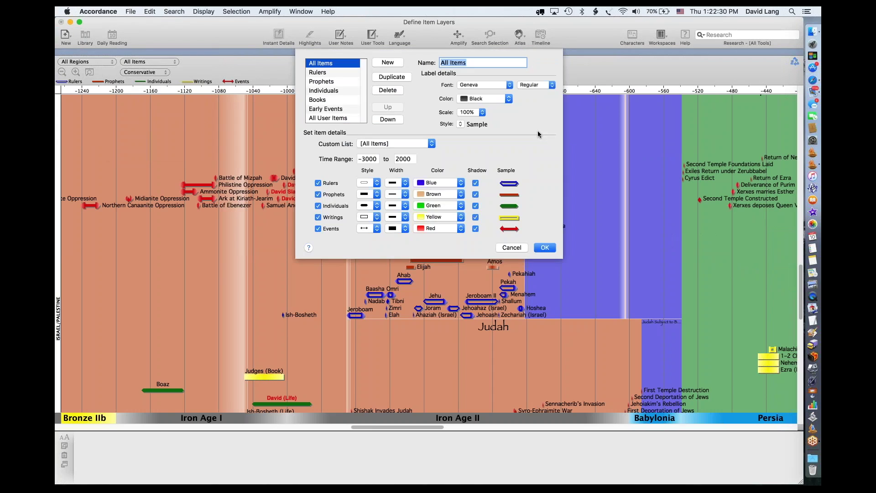
click(383, 62)
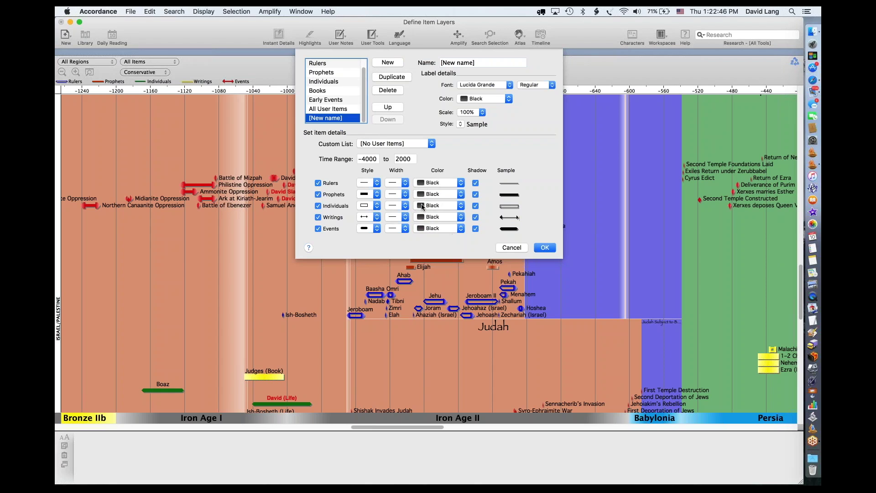
click(442, 180)
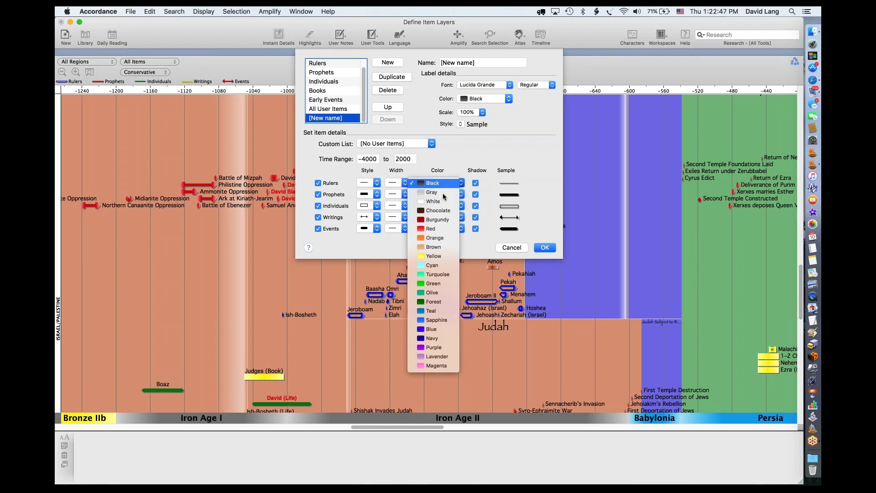
click(480, 243)
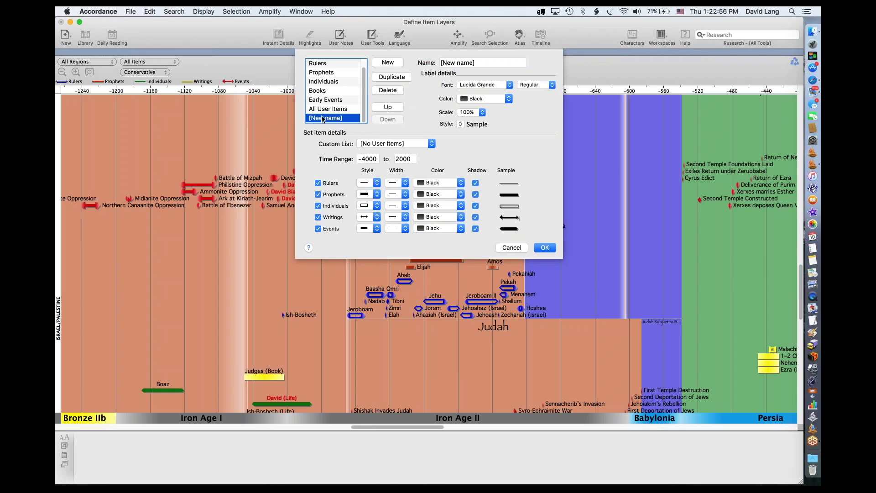
click(387, 91)
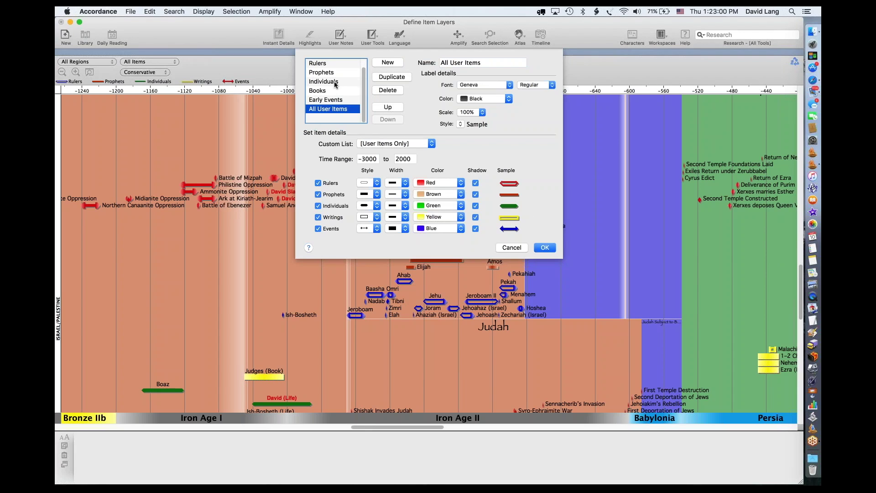
Duplicate the All Items layer set and name the copy "Rulers, Individuals & Events".
scroll(336, 85, up, 1)
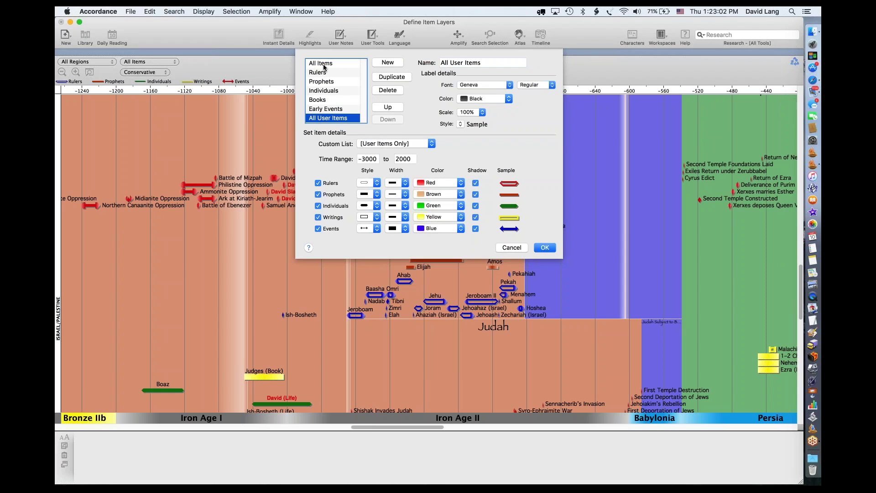
click(324, 67)
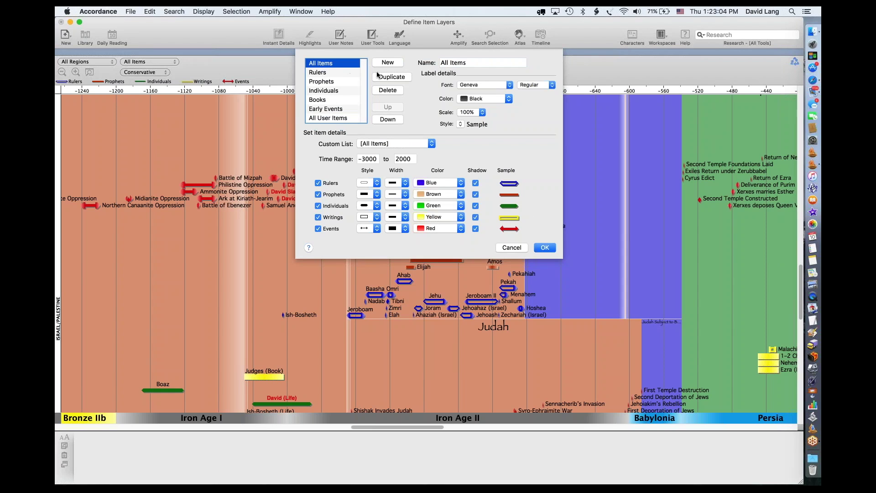
click(390, 78)
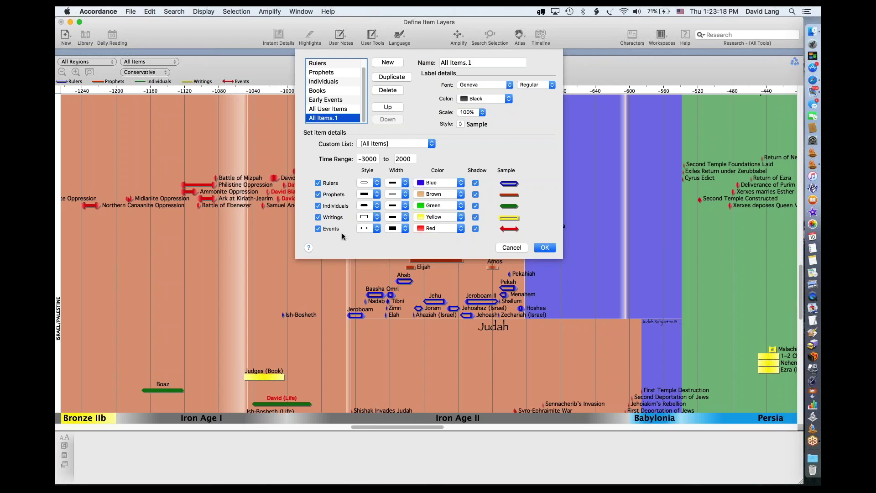
click(475, 62)
key(super+a)
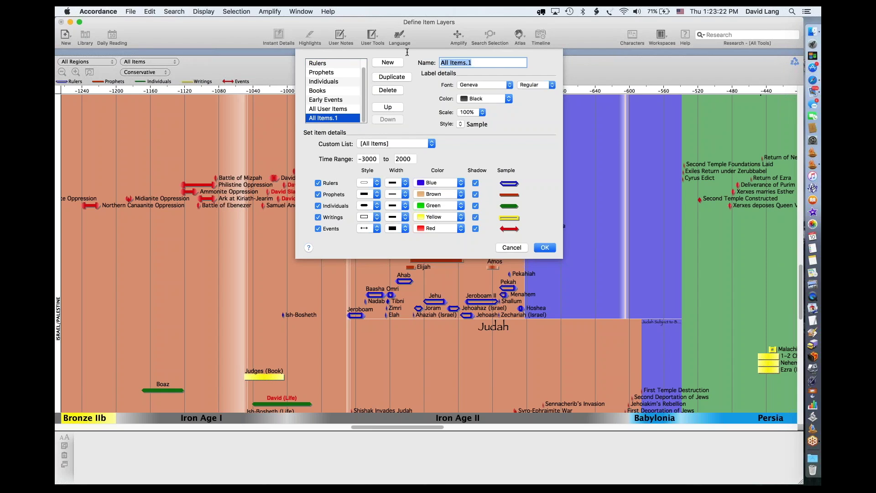
text(Rulers, Individuals & Events)
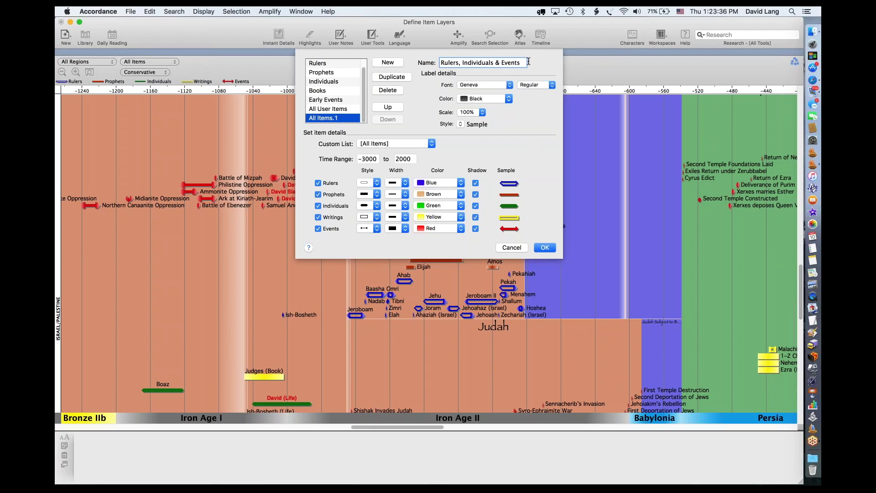
Exclude Prophets and Writings from the Rulers, Individuals & Events set and apply it to the timeline.
click(318, 194)
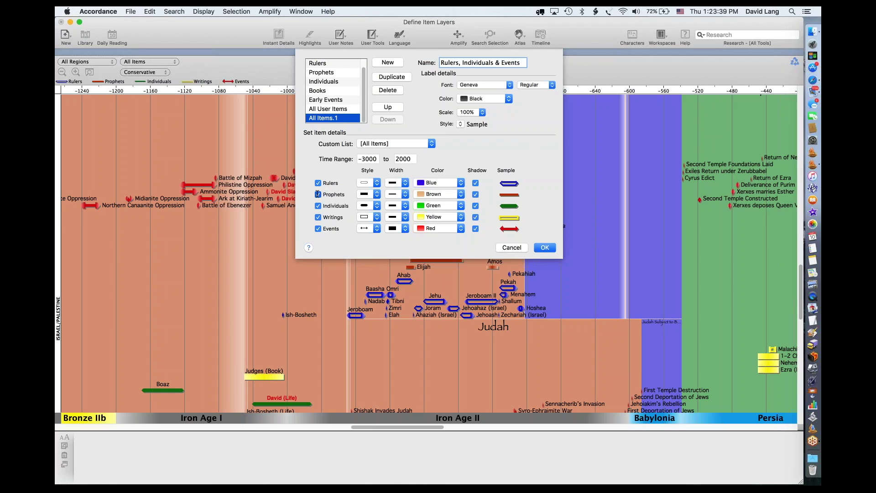
click(318, 217)
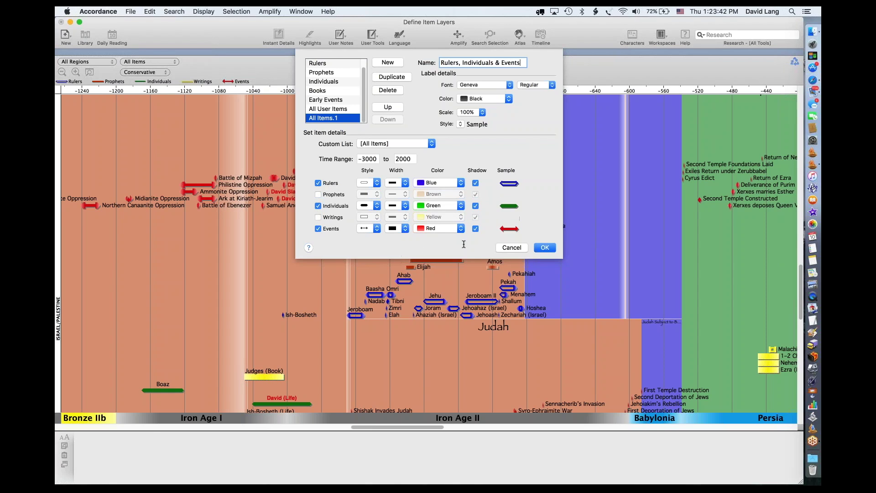
click(542, 245)
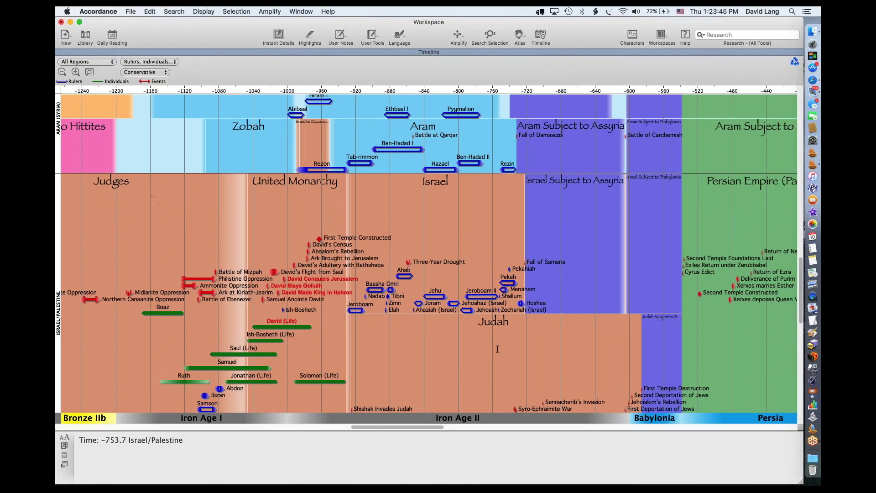
Examine the rulers, individuals and events of Israel/Palestine from the Judges through the kingdoms of Israel and Judah.
scroll(497, 349, down, 5)
scroll(497, 349, left, 2)
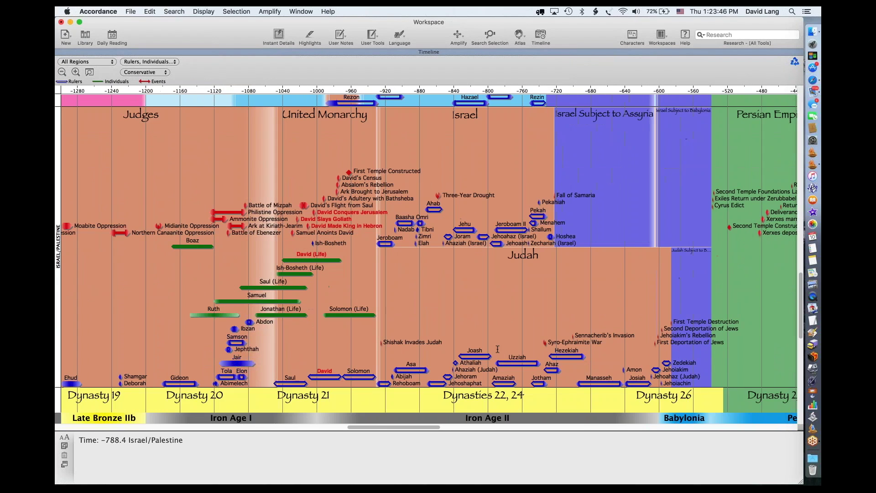
scroll(497, 349, down, 2)
scroll(498, 349, left, 2)
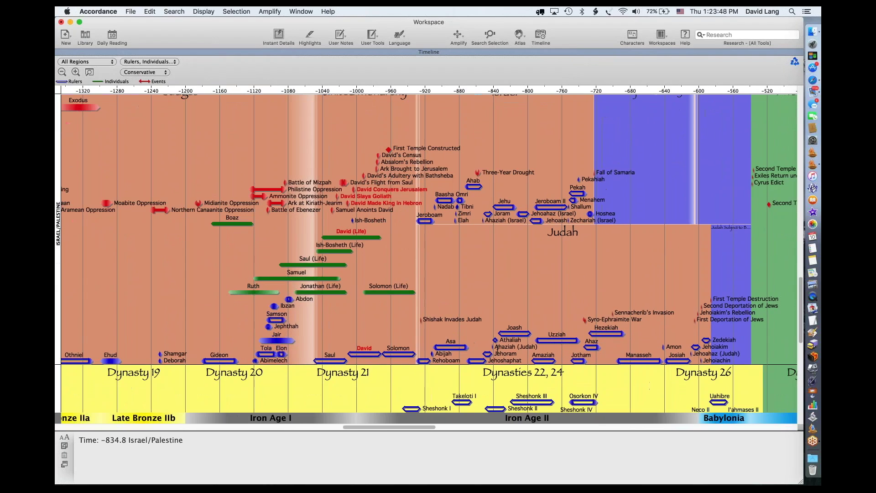
scroll(396, 222, up, 2)
scroll(395, 222, left, 2)
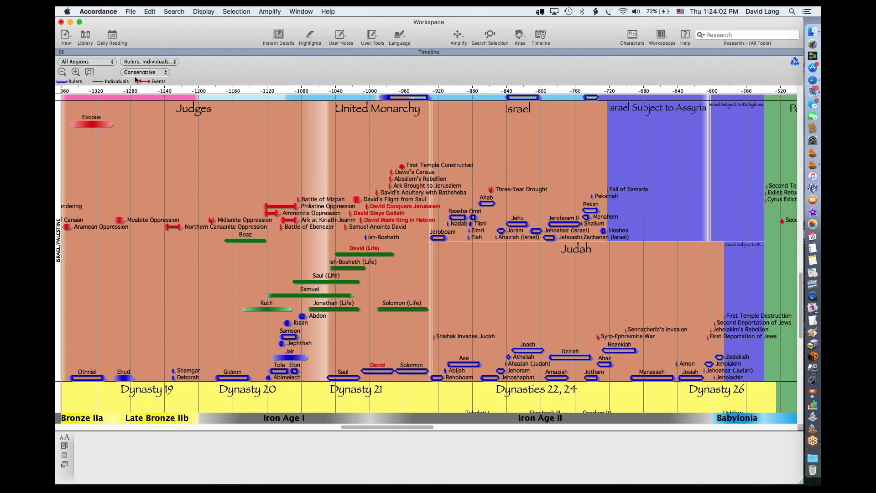
Compare the All Items layer set with the Rulers, Individuals & Events set on a zoomed-out timeline.
click(152, 62)
mouse_move(159, 14)
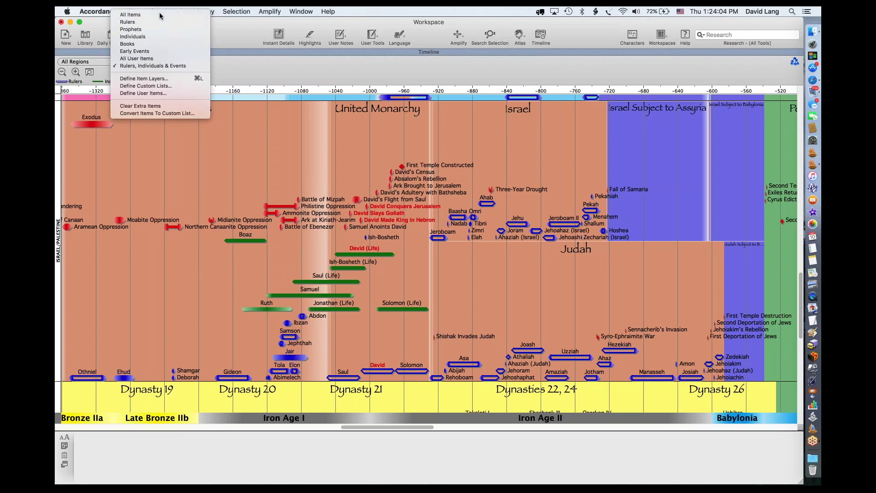
click(160, 15)
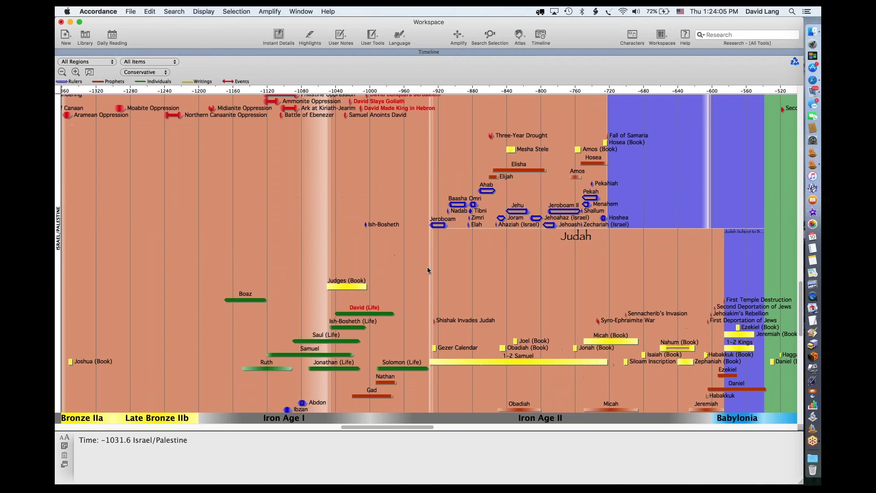
click(62, 72)
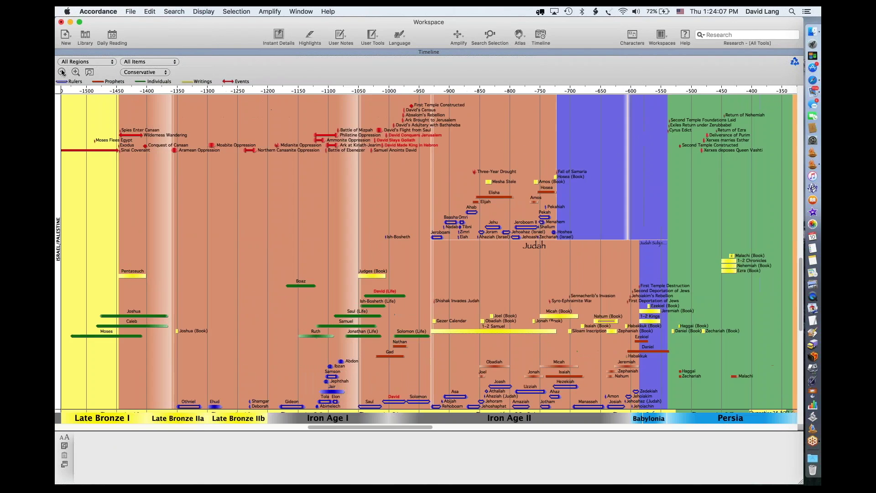
click(62, 72)
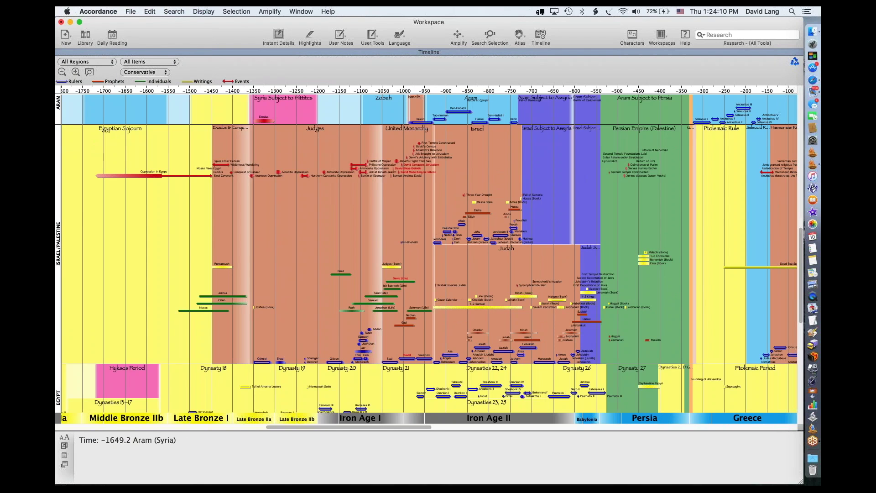
click(160, 62)
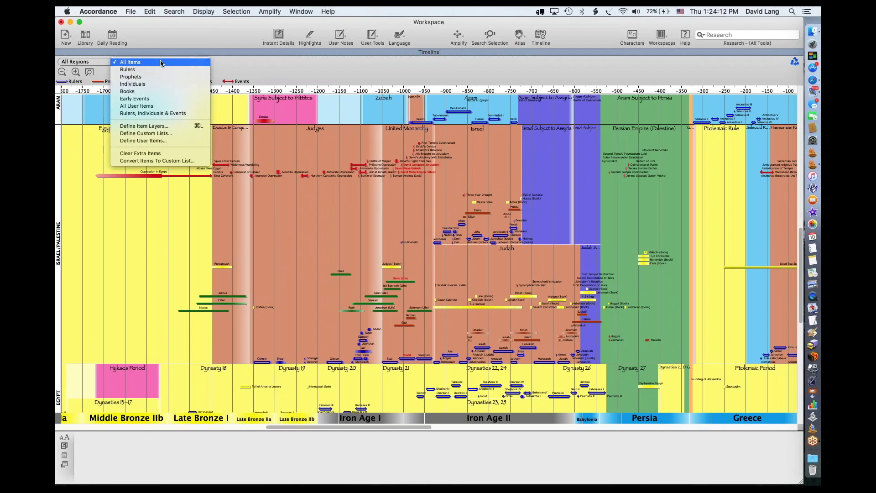
click(175, 112)
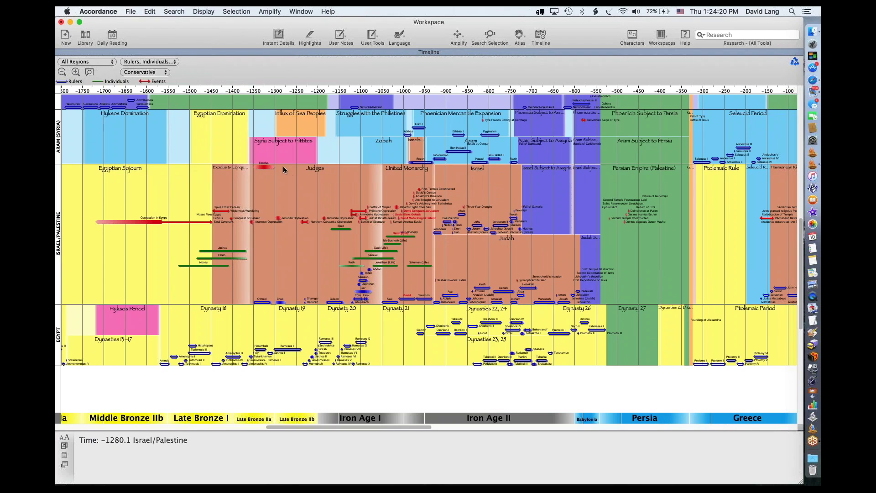
Zoom in on the Judges and United Monarchy periods of Israel/Palestine, and widen the view by two zoom levels.
drag(283, 167, 460, 313)
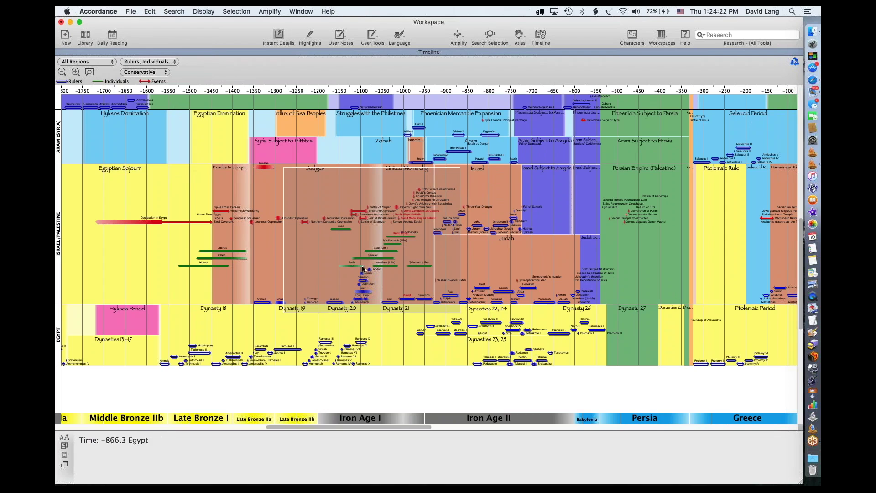
click(338, 243)
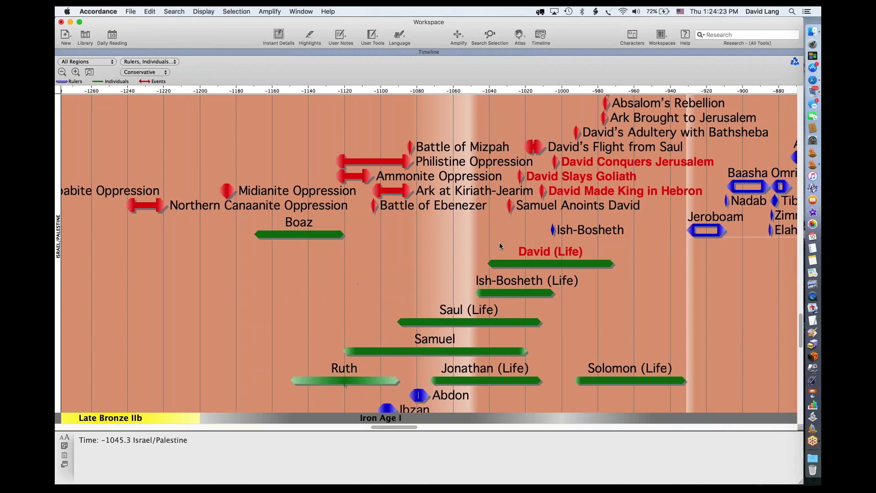
click(62, 72)
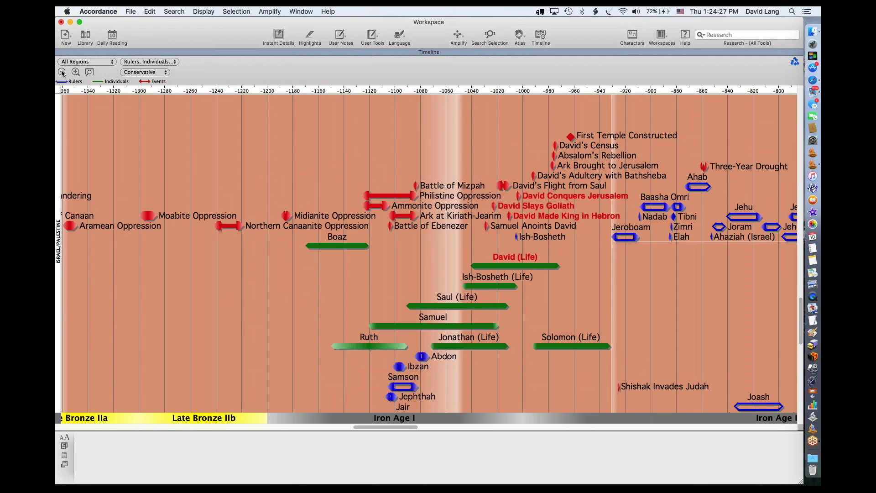
click(62, 72)
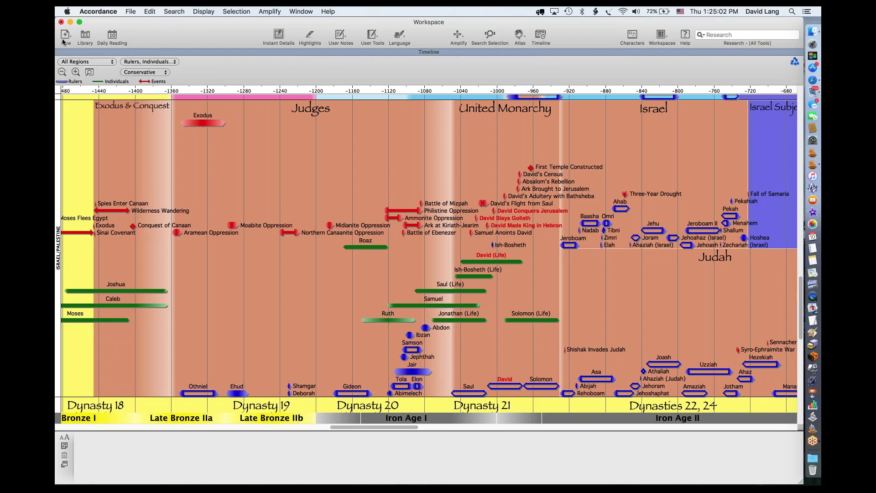
Duplicate the All Items layer set again and name the copy "Rulers & Events".
click(158, 63)
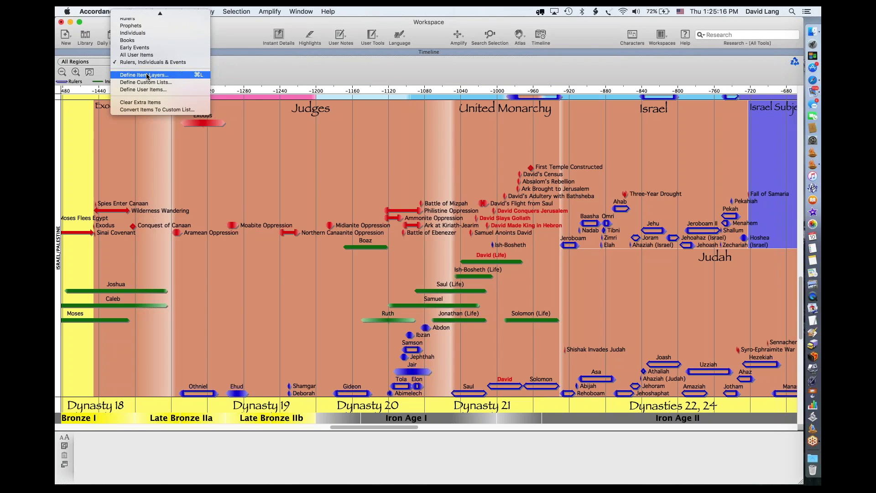
click(148, 76)
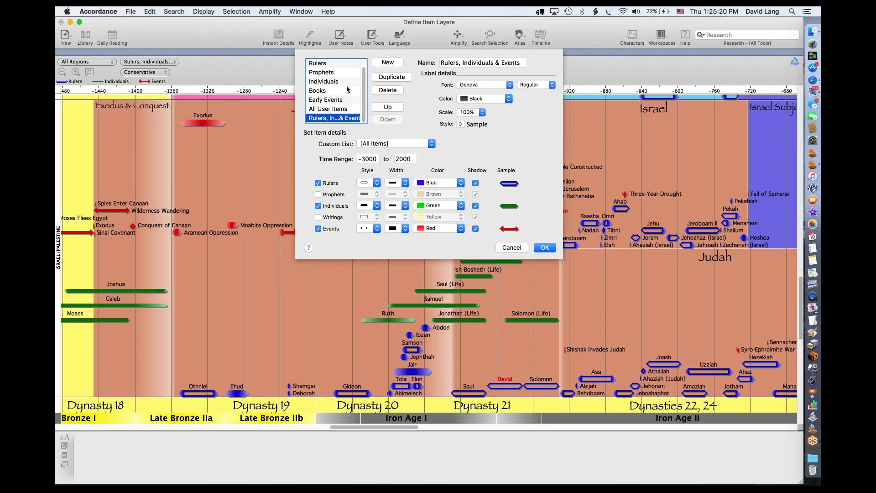
scroll(348, 90, up, 1)
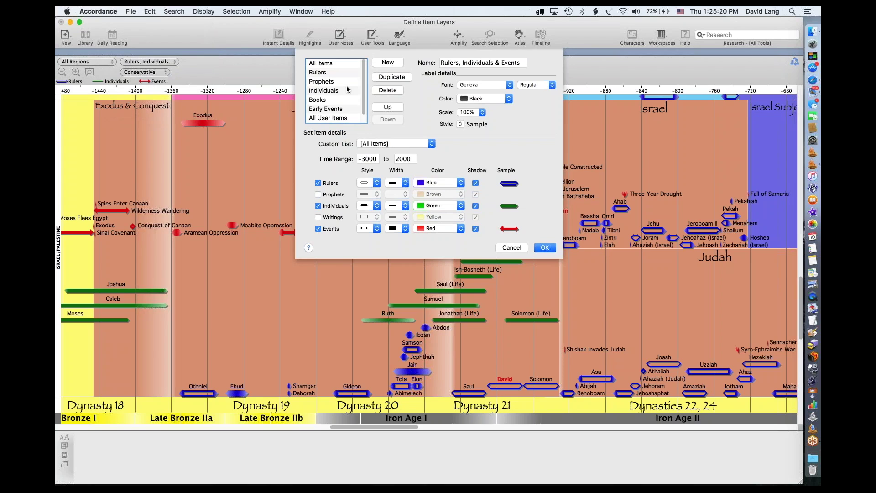
click(321, 64)
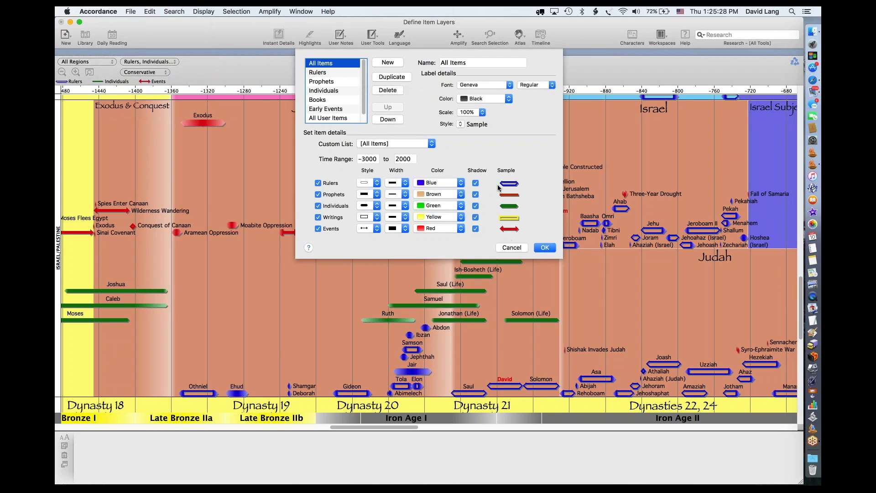
click(383, 77)
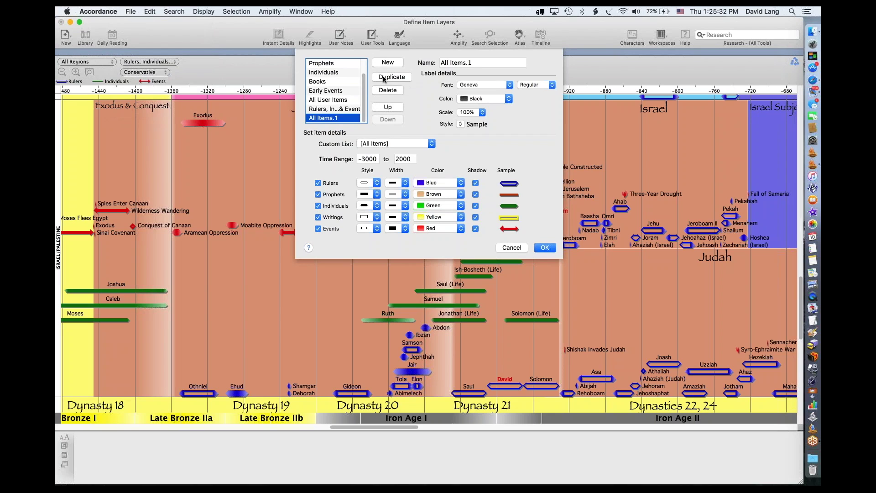
triple_click(476, 64)
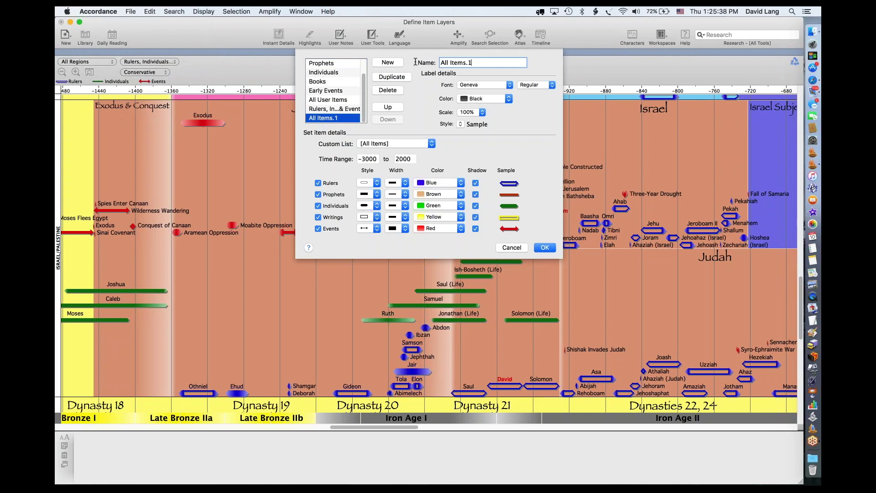
text(Rulers & Events)
Exclude Prophets, Individuals and Writings from the "Rulers & Events" layer set and save the item layers.
click(318, 194)
click(318, 206)
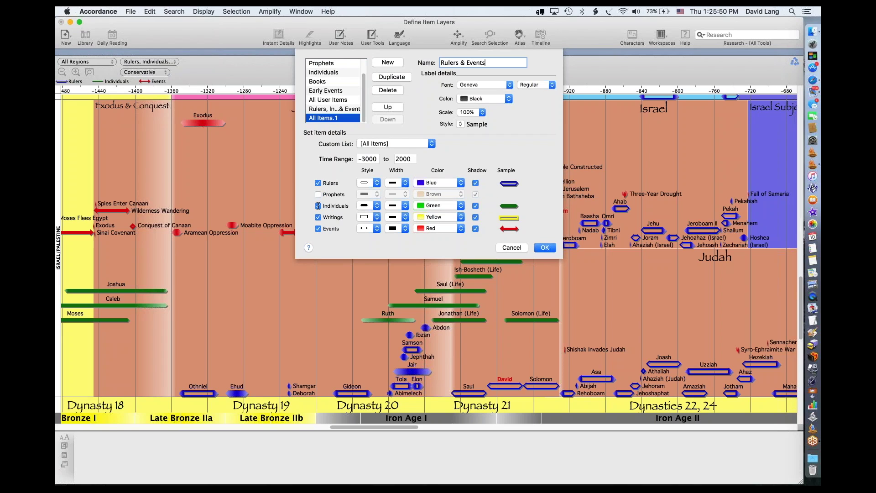
click(319, 217)
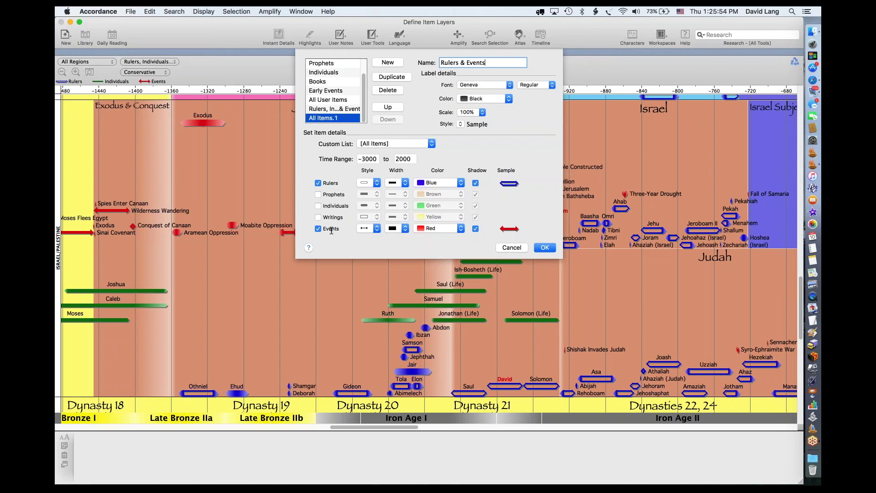
click(544, 248)
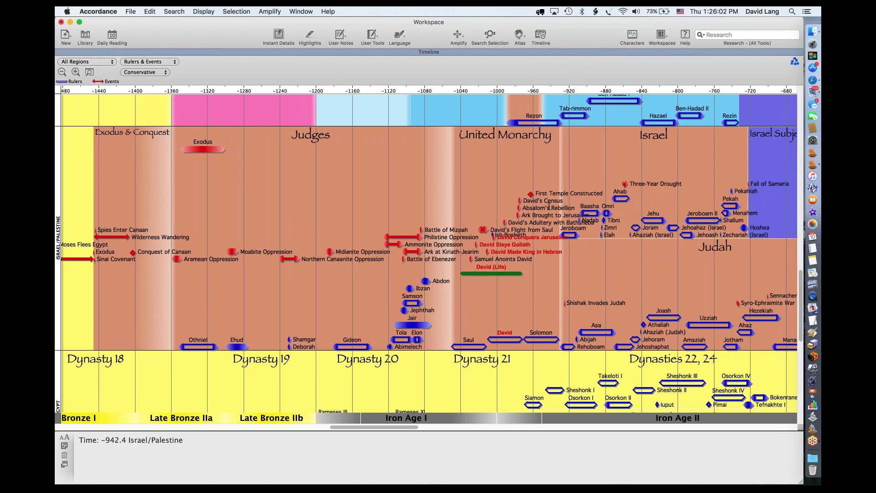
Show the dates and scripture reference of the David (Life) item in the United Monarchy period.
click(169, 62)
mouse_move(169, 13)
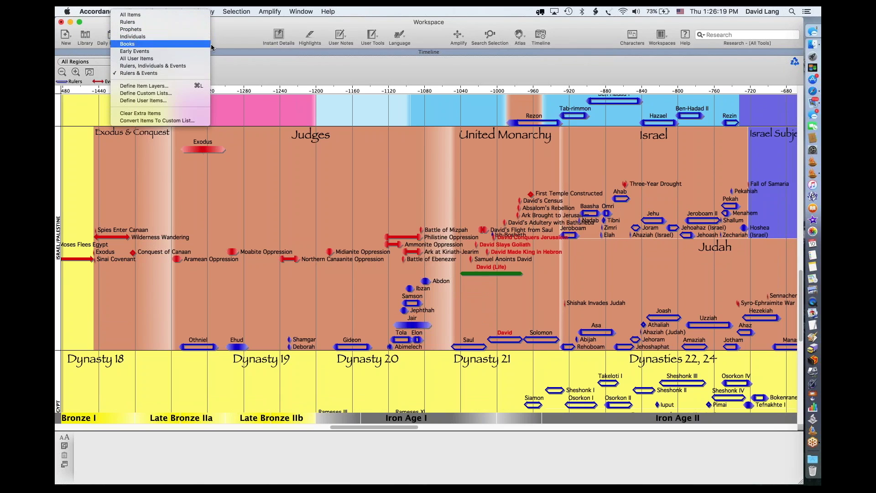
click(254, 78)
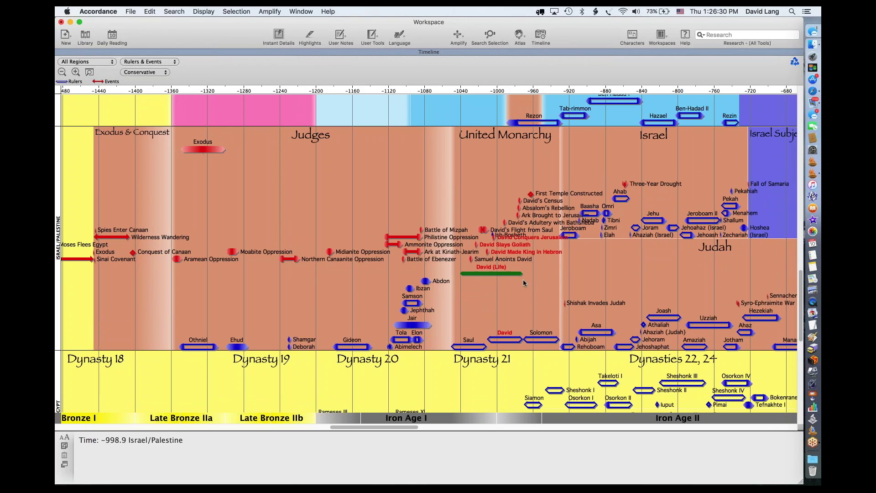
click(488, 268)
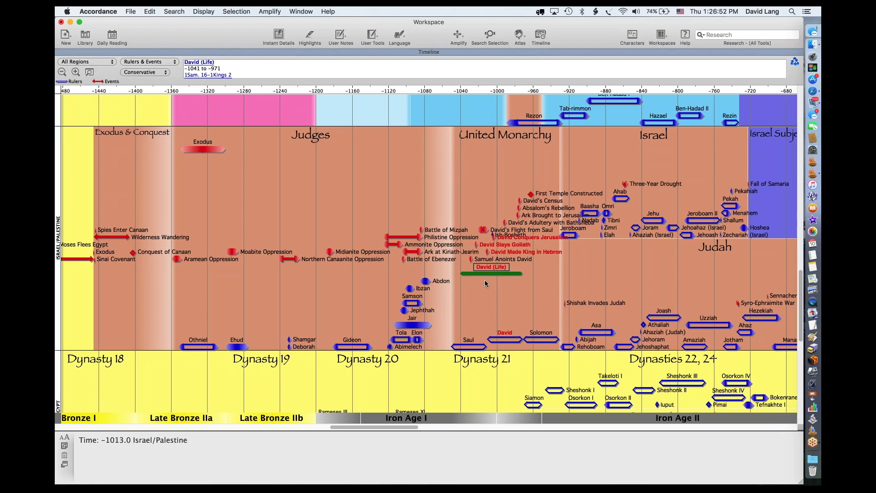
Apply the Rulers item layer set to the timeline.
click(138, 62)
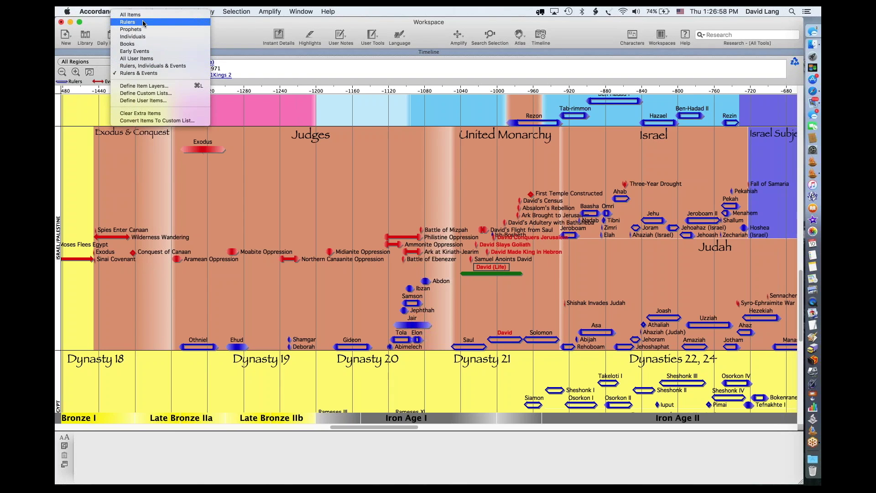
click(143, 22)
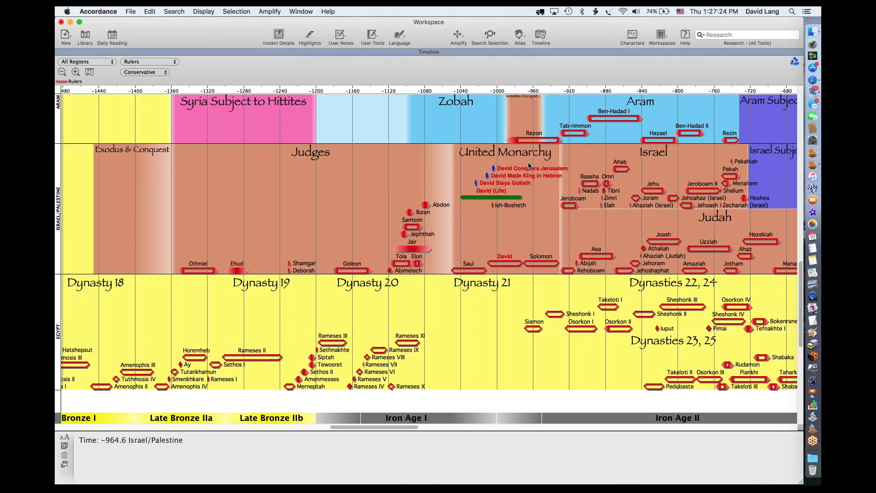
click(152, 61)
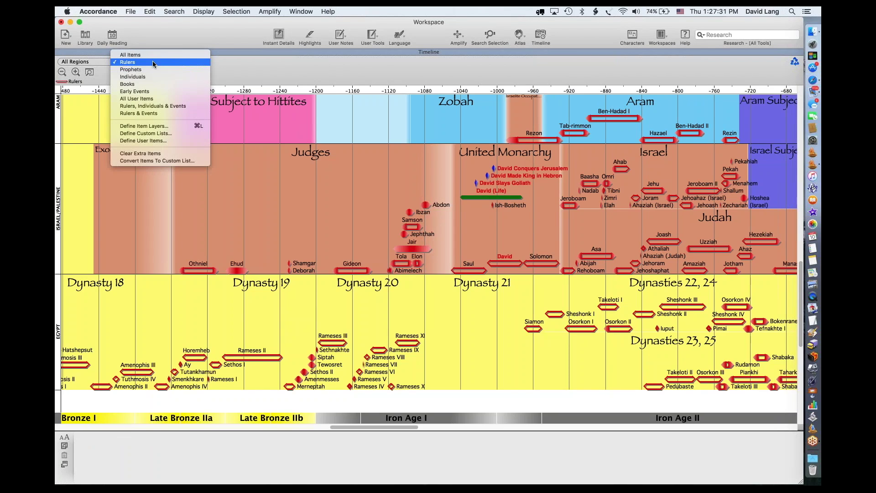
click(246, 67)
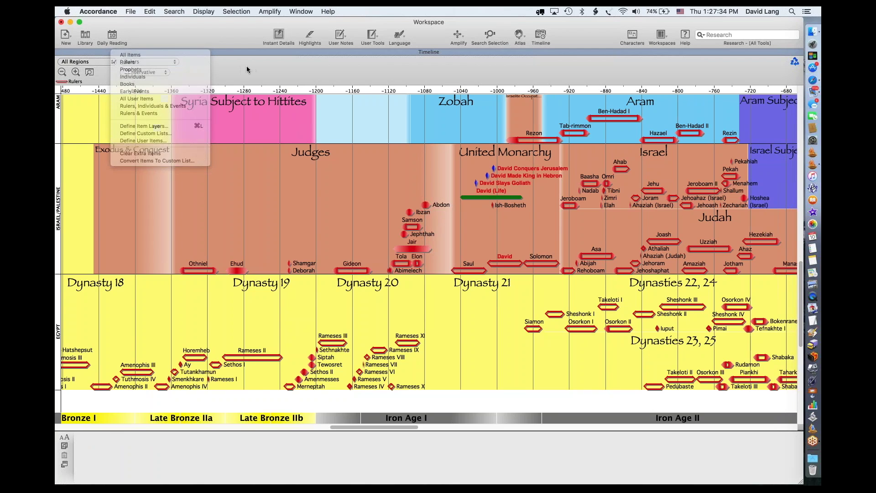
Find the item "Exodus" by name and go to it on the timeline.
click(90, 73)
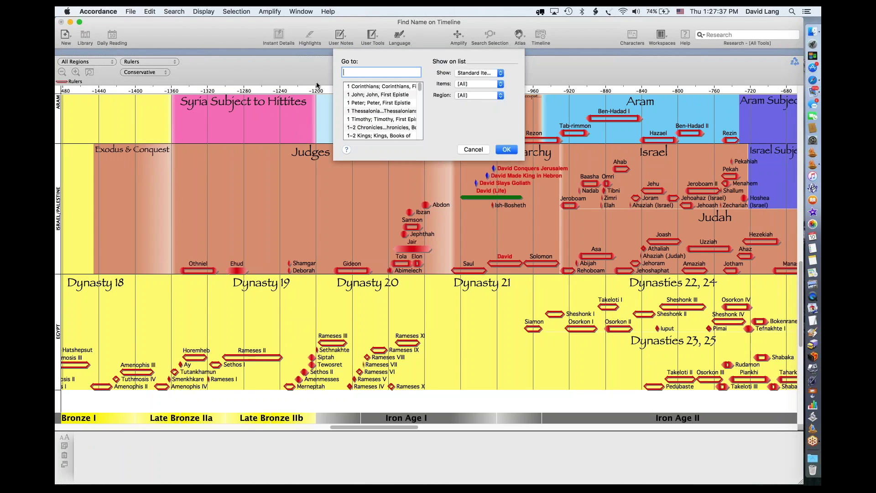
text(exodus)
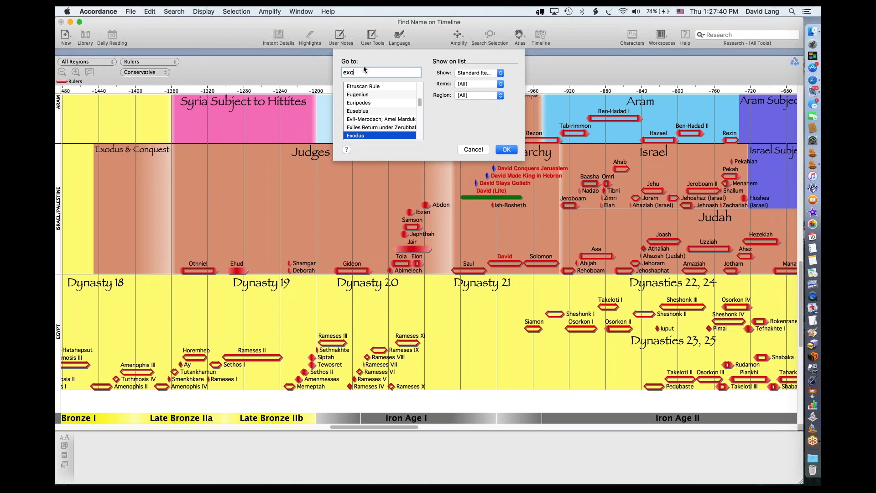
click(504, 150)
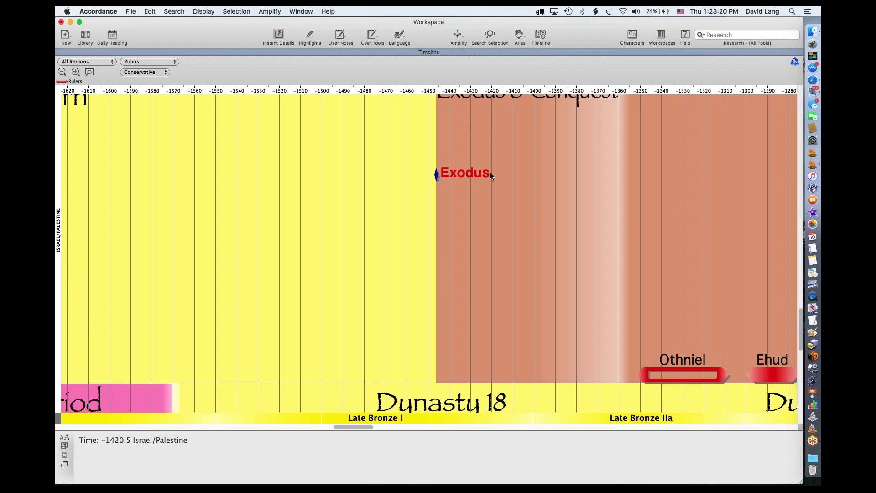
Apply the Rulers, Individuals & Events layer set and zoom the timeline out one level around the Exodus.
click(156, 62)
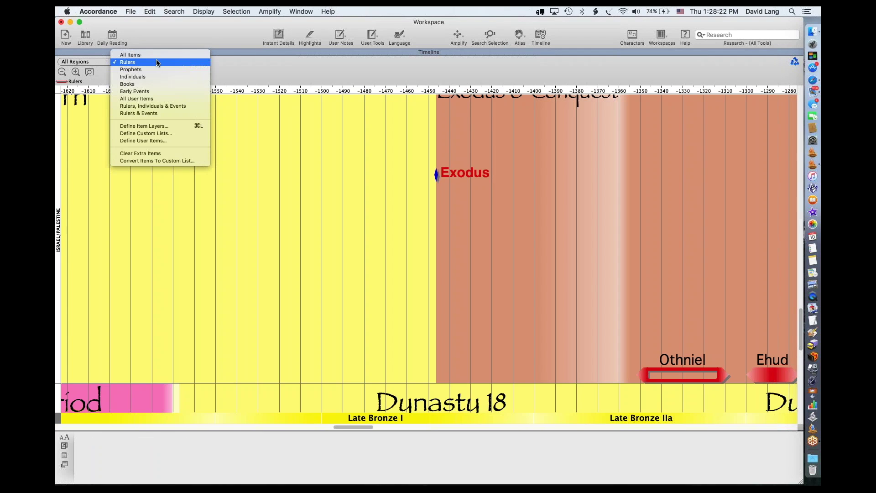
click(165, 106)
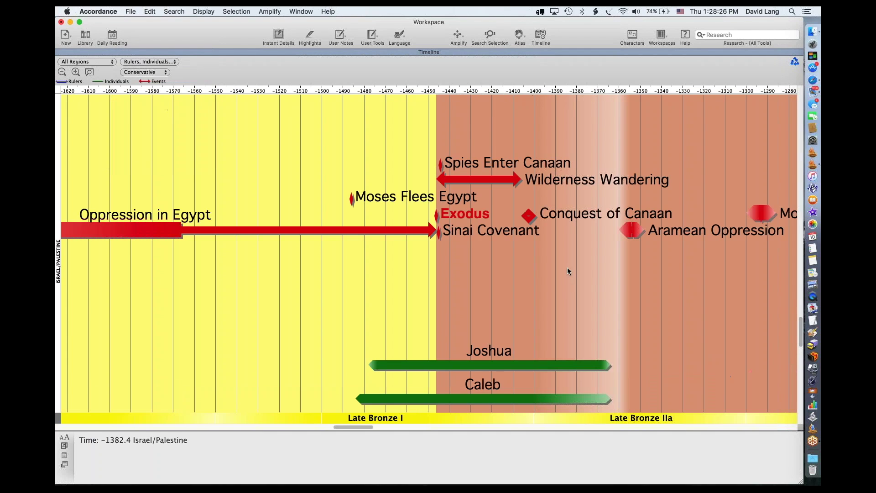
click(62, 73)
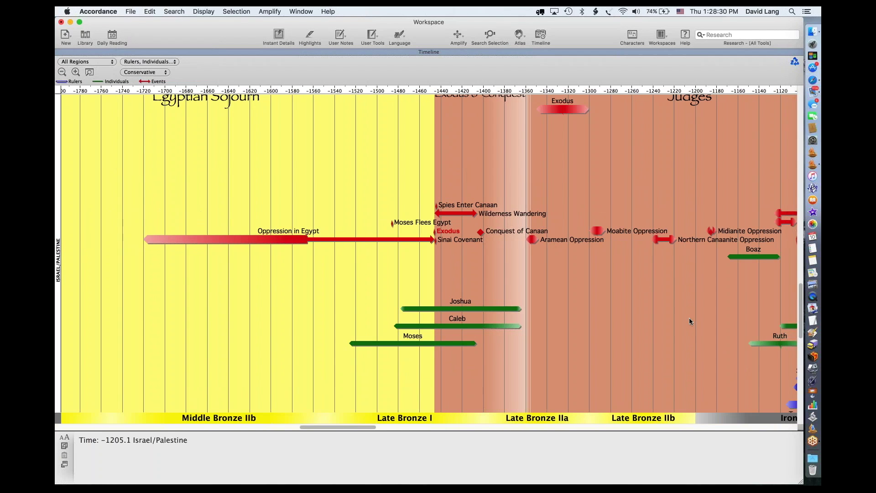
Show the details of David's reign among the rulers of the United Monarchy.
scroll(689, 321, right, 10)
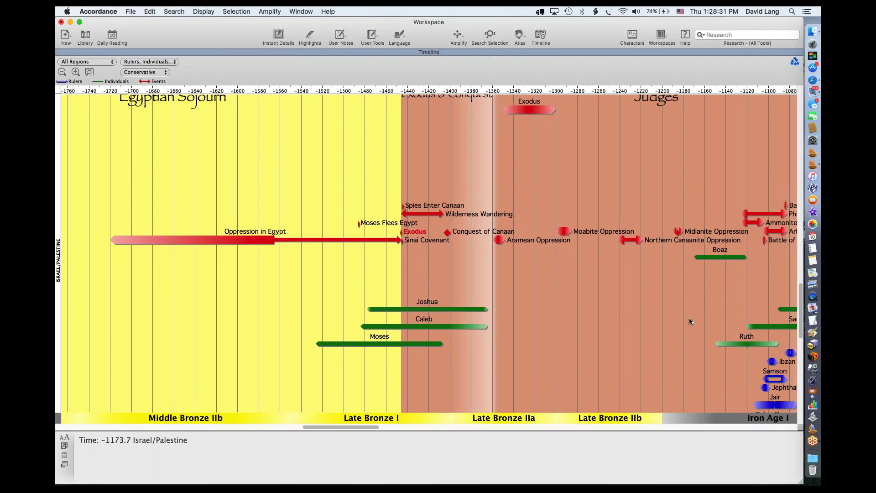
scroll(690, 321, right, 12)
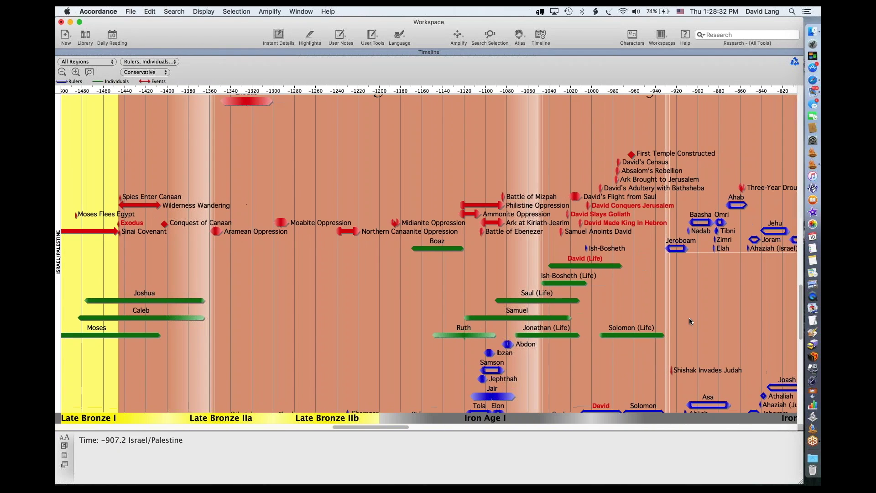
scroll(689, 321, right, 4)
scroll(689, 321, down, 3)
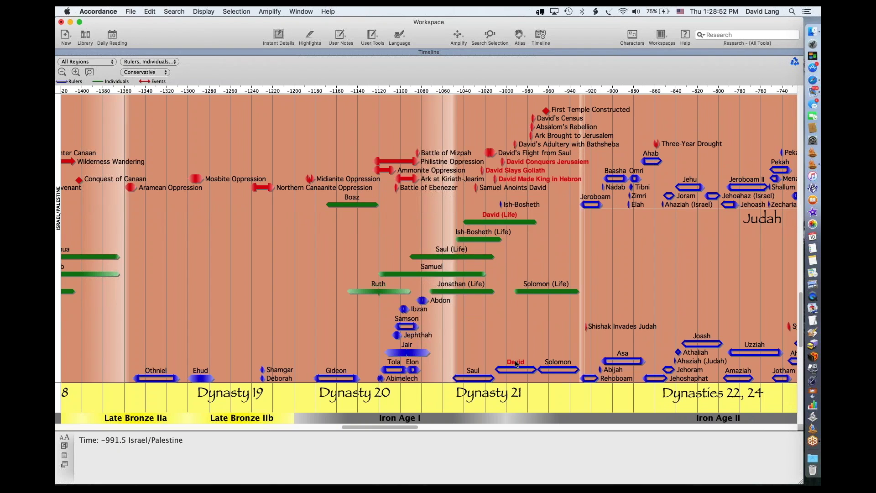
click(516, 363)
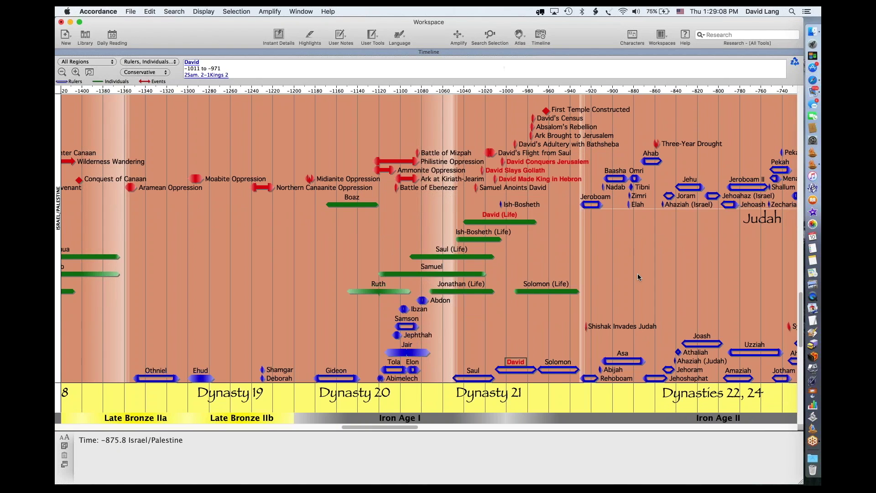
Show the details of the Israelite kings Jehoahaz and Jehoash in the northern kingdom.
scroll(638, 276, right, 3)
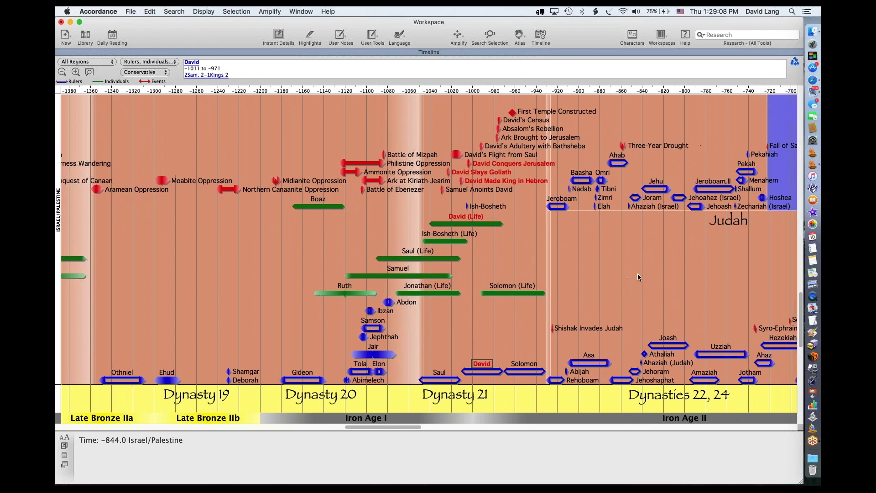
scroll(638, 276, right, 9)
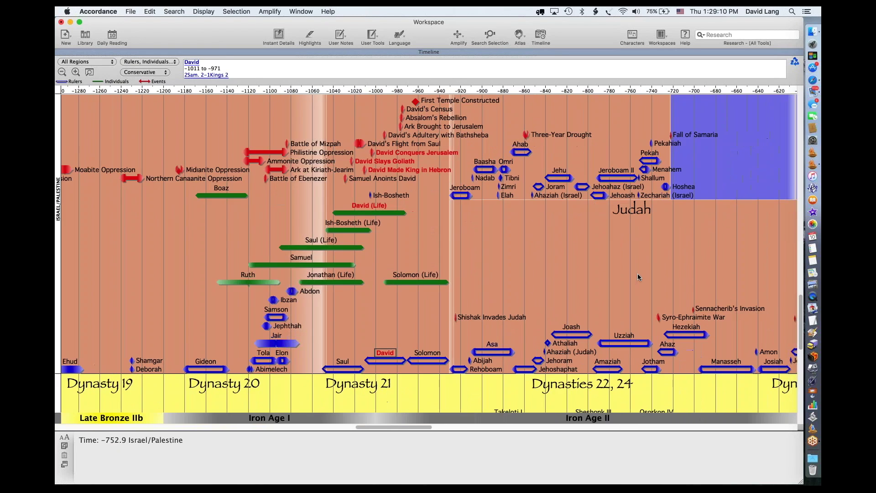
click(609, 188)
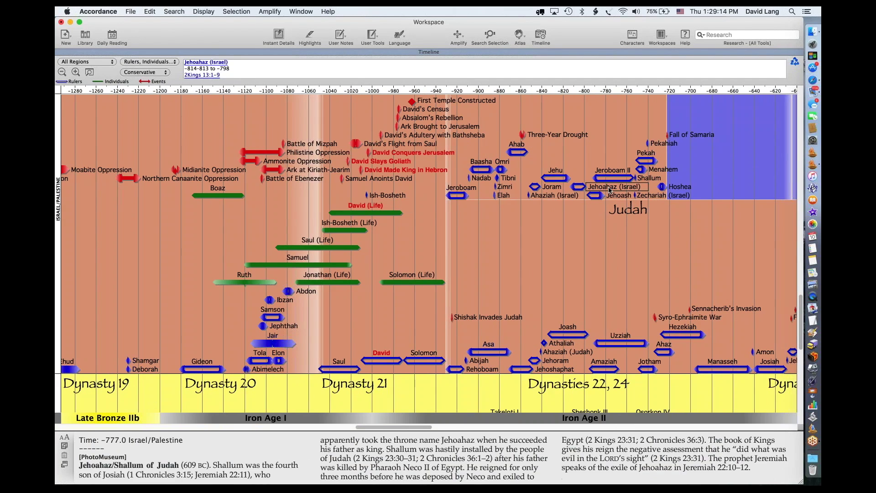
click(618, 196)
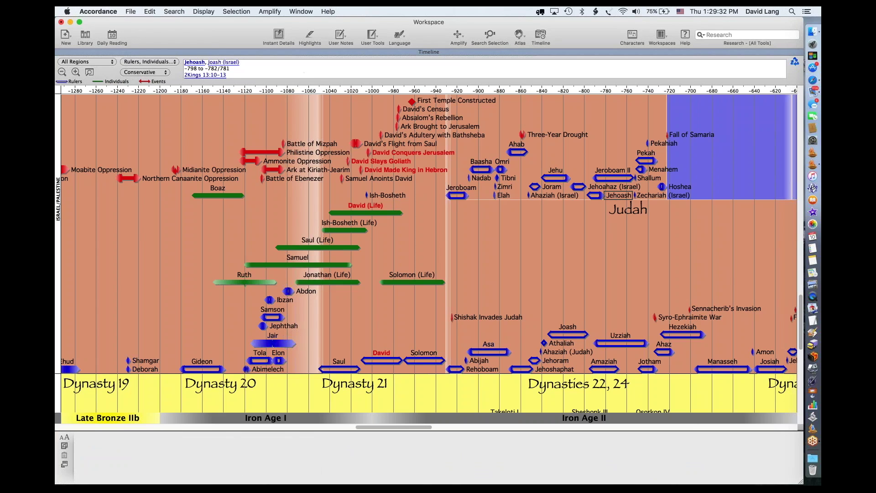
View Jehoash's linked passage 2Kings 13:10-13 beside the timeline and close the text pane again.
click(205, 76)
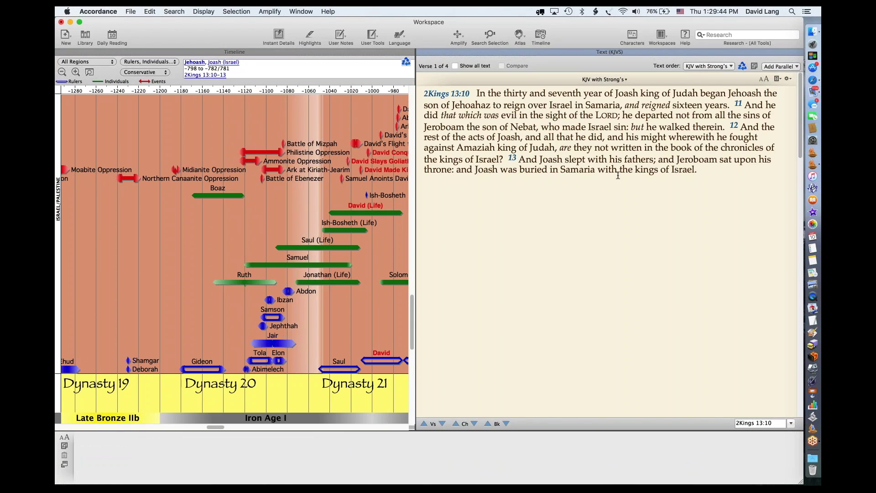
mouse_move(423, 55)
click(423, 52)
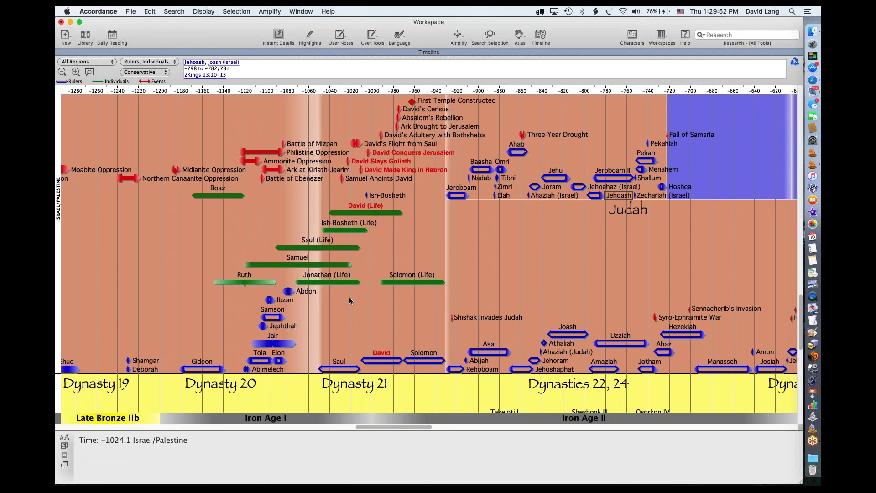
Compare the details of David's reign with those of the David (Life) item.
click(383, 356)
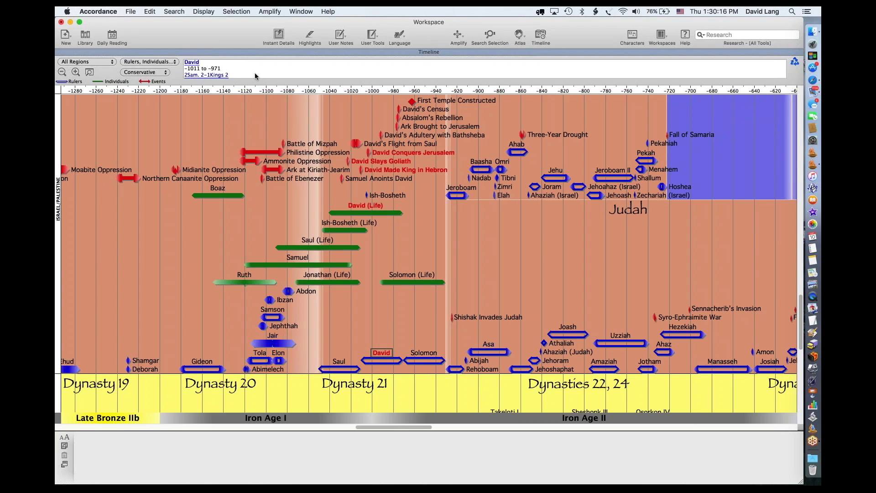
click(363, 207)
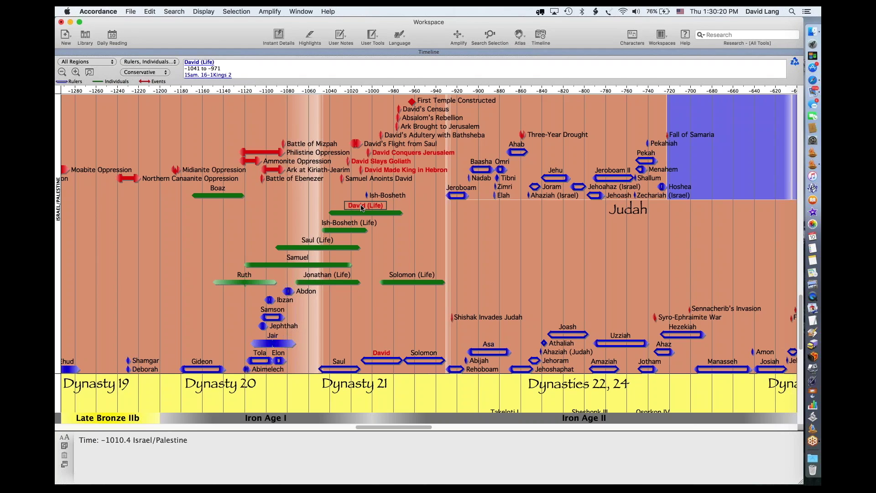
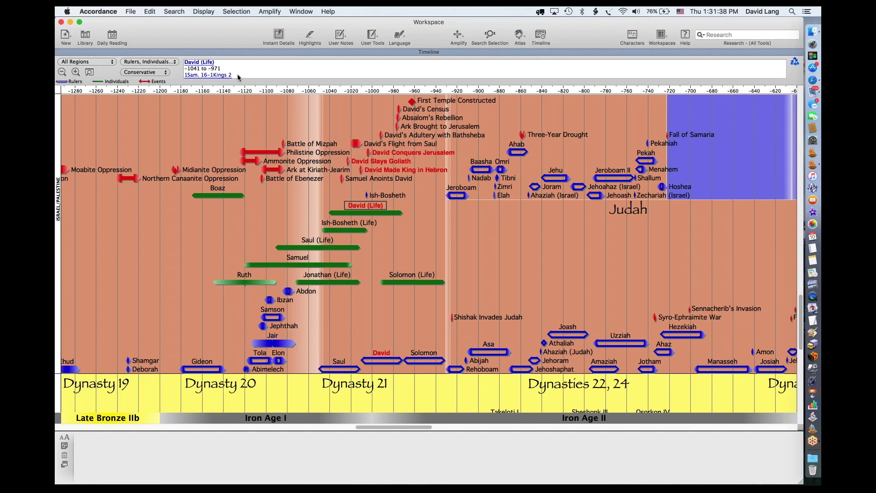
Open Joram's linked passage 2Kings 3:1-3 beside the timeline and switch its text to HCSB with Strong's.
click(548, 190)
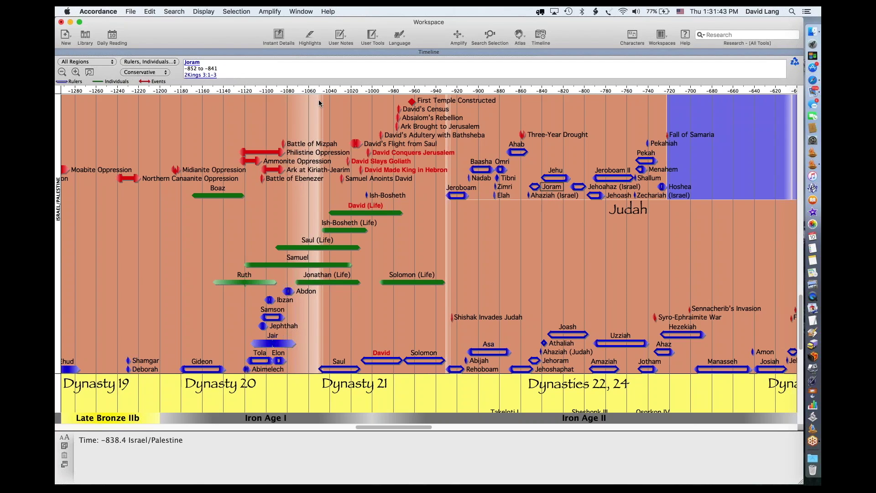
click(195, 76)
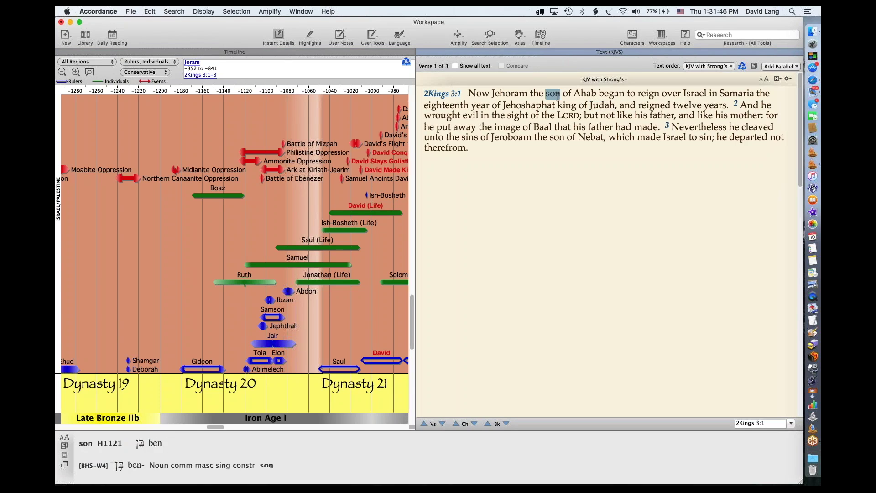
mouse_move(745, 115)
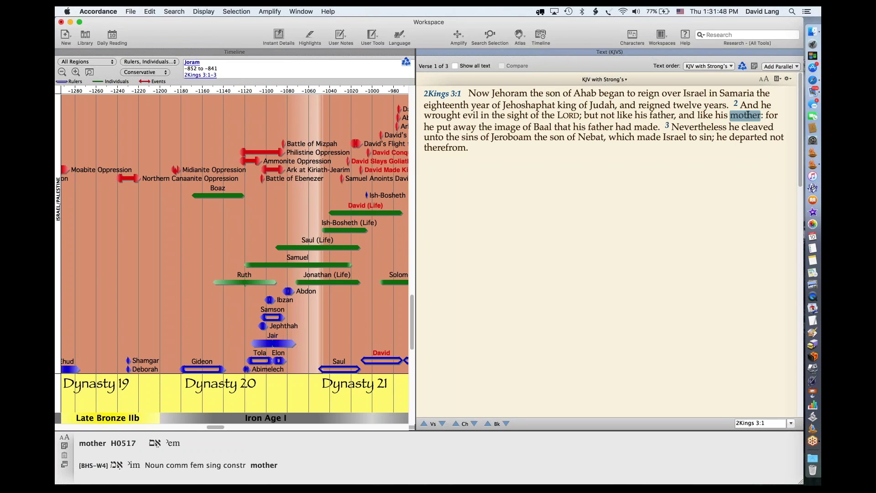
click(604, 79)
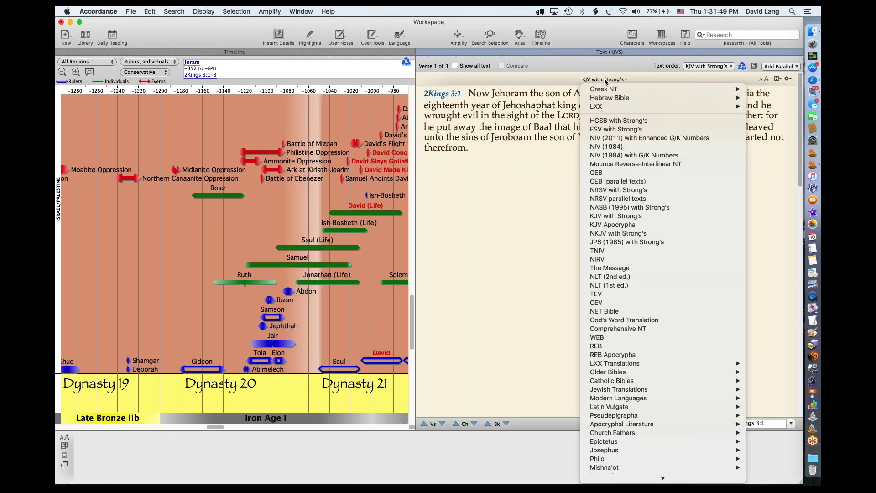
click(611, 120)
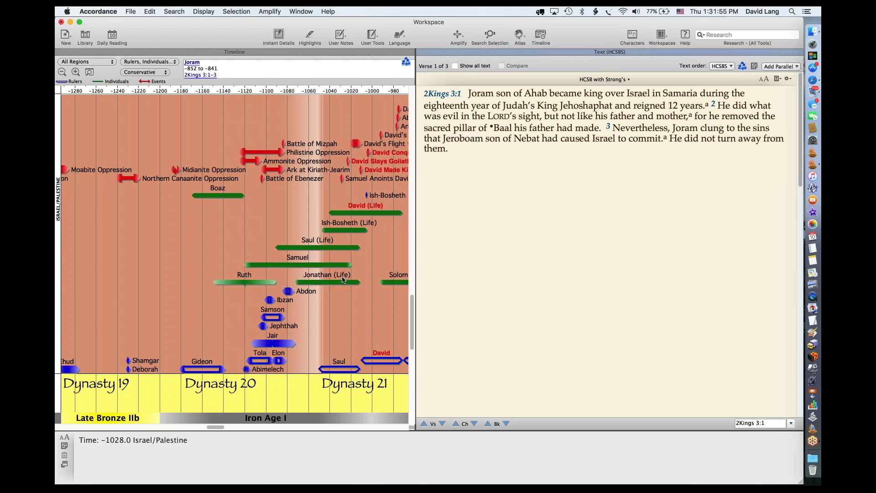
scroll(343, 278, right, 5)
scroll(341, 275, right, 5)
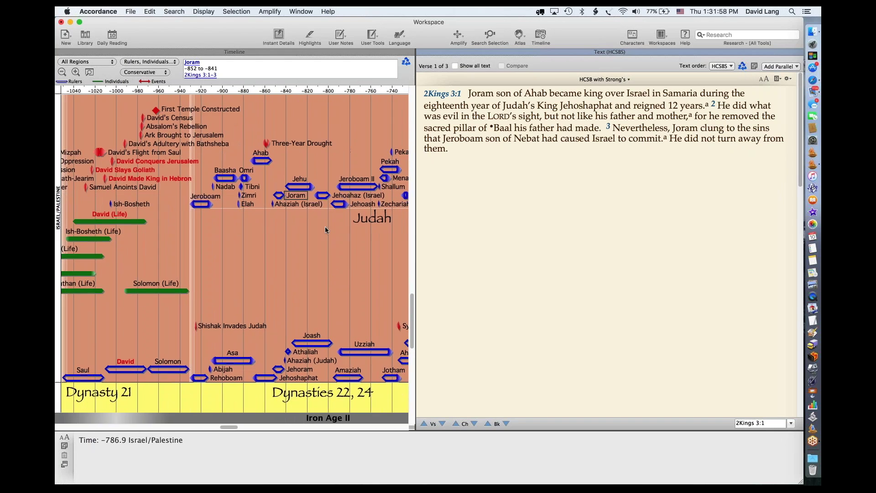
View Jeroboam II's linked passage 2Kings 14:23-29 beside the timeline and close the text pane again.
click(356, 179)
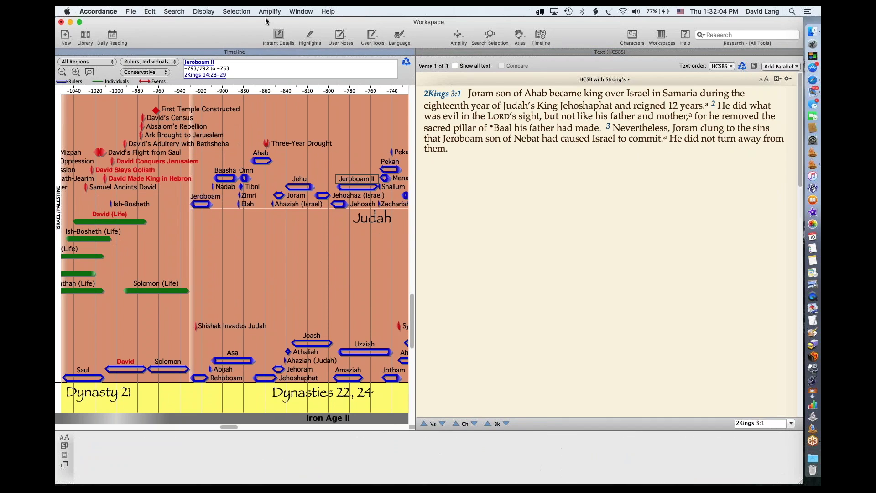
click(207, 76)
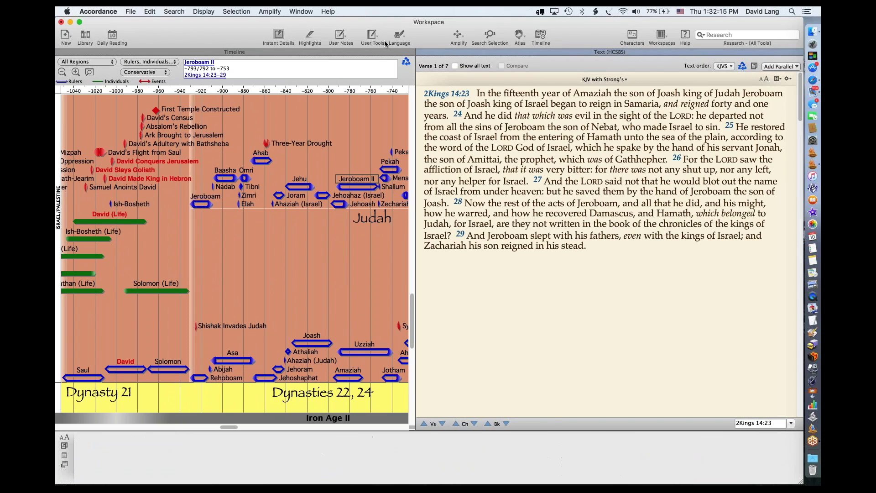
click(423, 53)
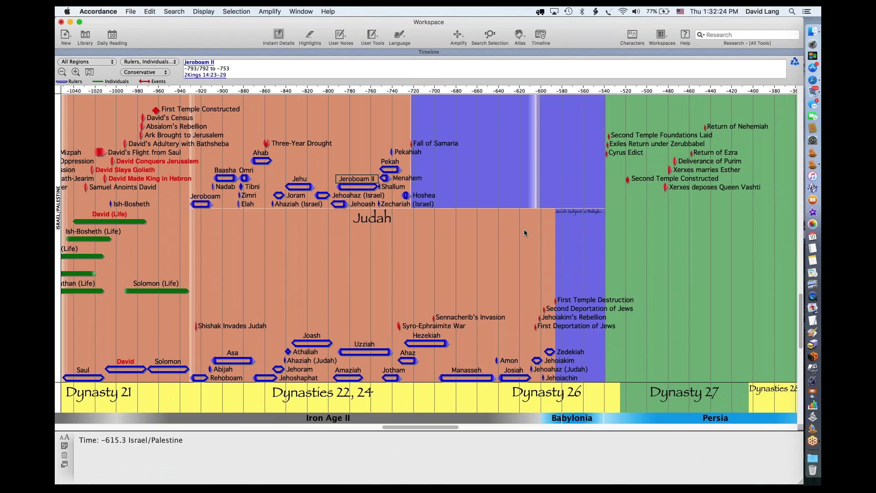
Open the Bible Times PhotoMuseum article on Jeroboam II beside the timeline and read through to its photos.
mouse_move(401, 182)
mouse_move(361, 183)
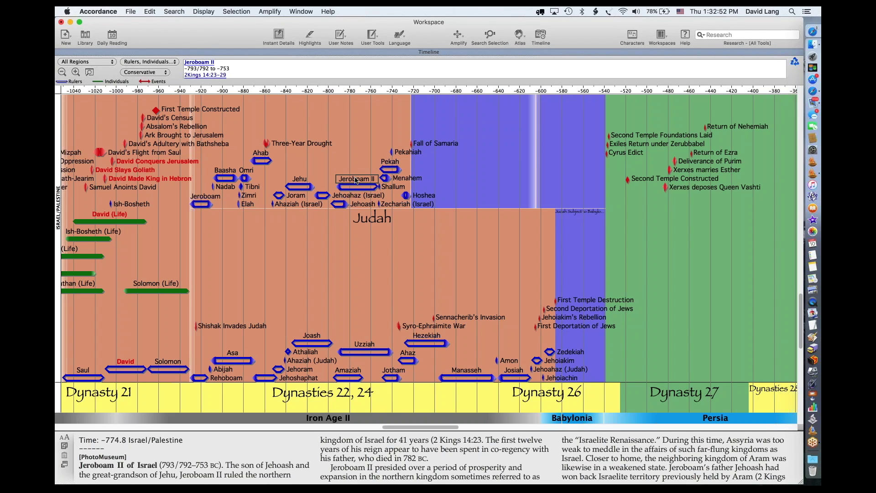
double_click(357, 179)
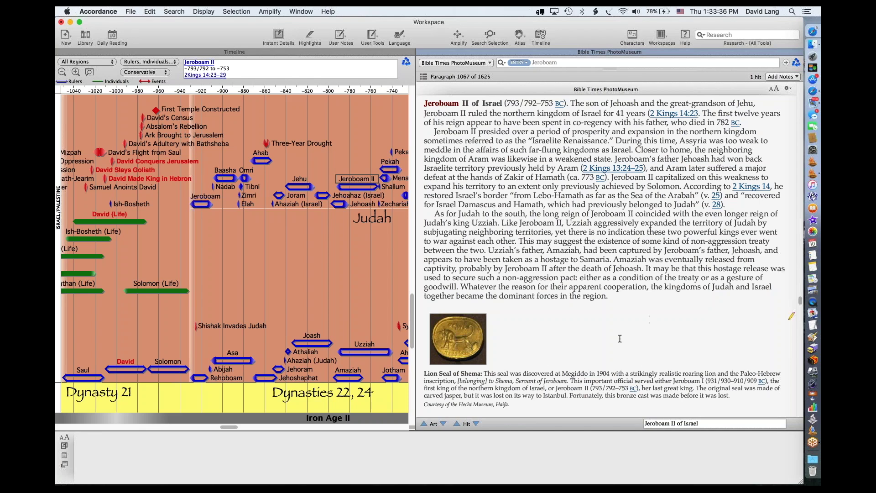
scroll(619, 339, down, 3)
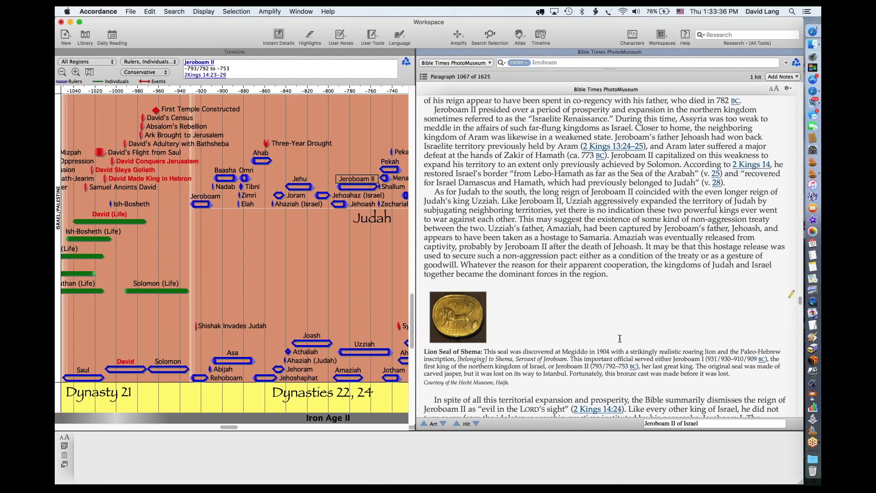
scroll(620, 339, down, 10)
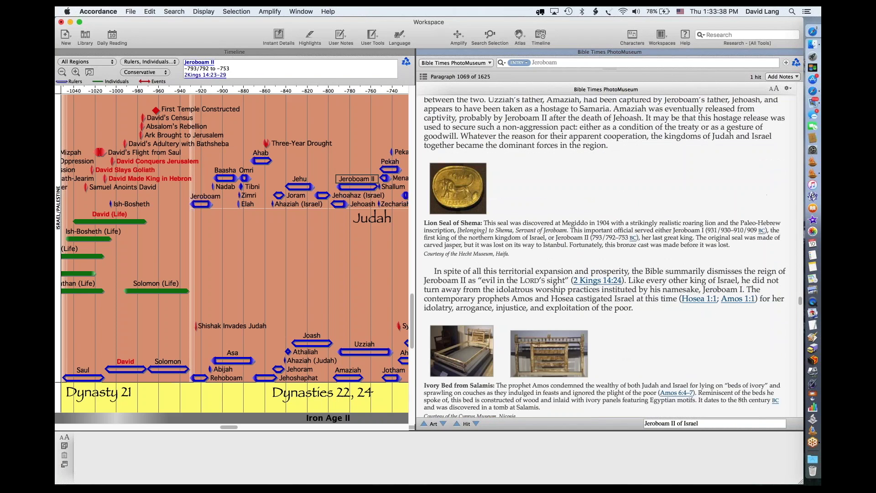
Enlarge the Lion Seal of Shema photo in the article, examine its inscription, and close the enlarged image.
click(456, 169)
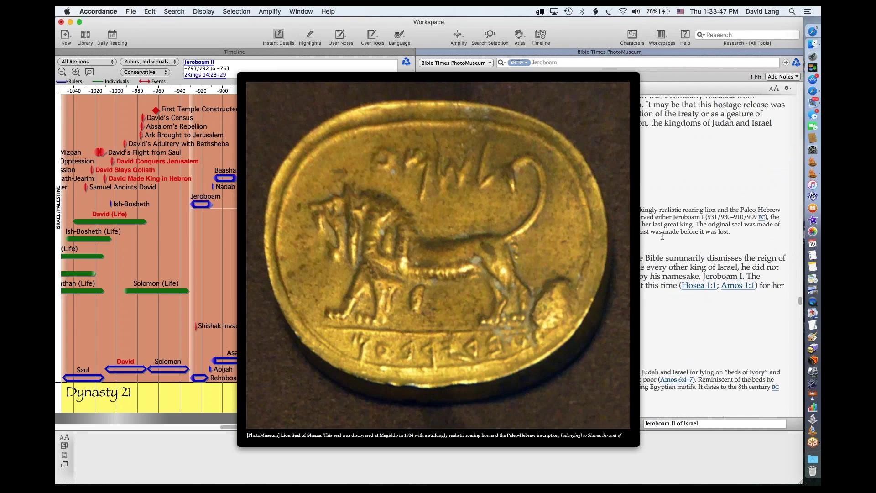
click(509, 212)
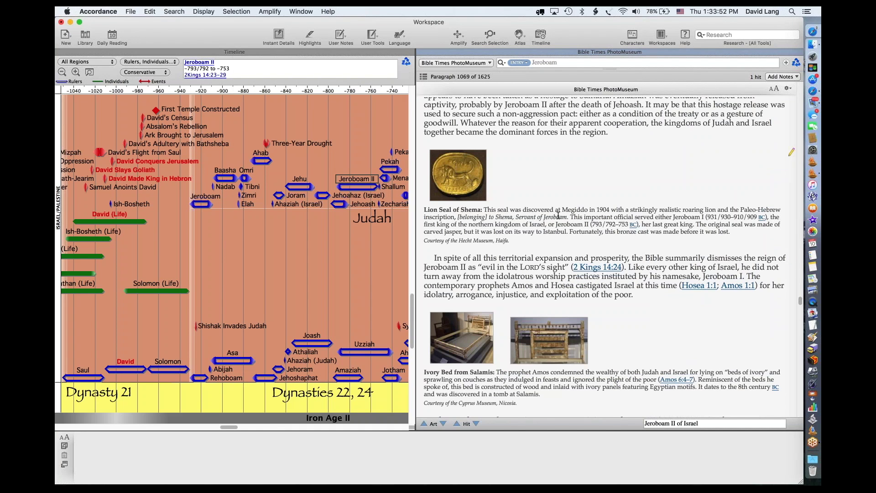
click(461, 163)
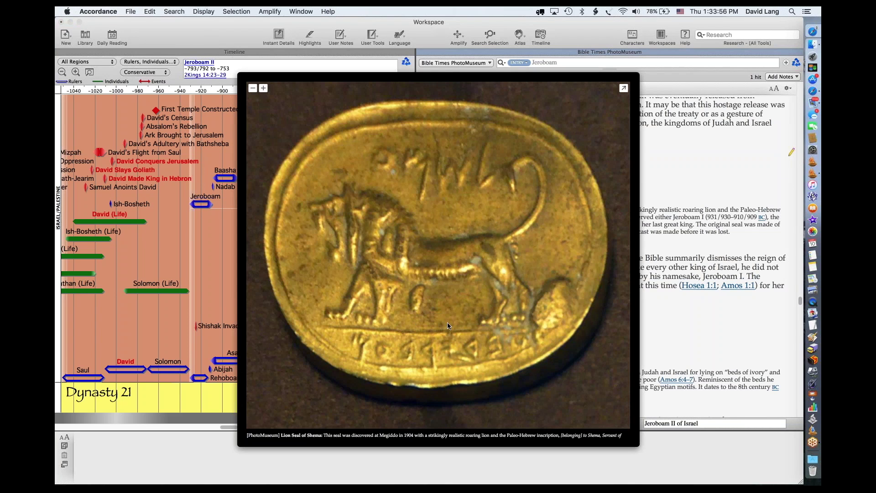
mouse_move(544, 288)
click(677, 317)
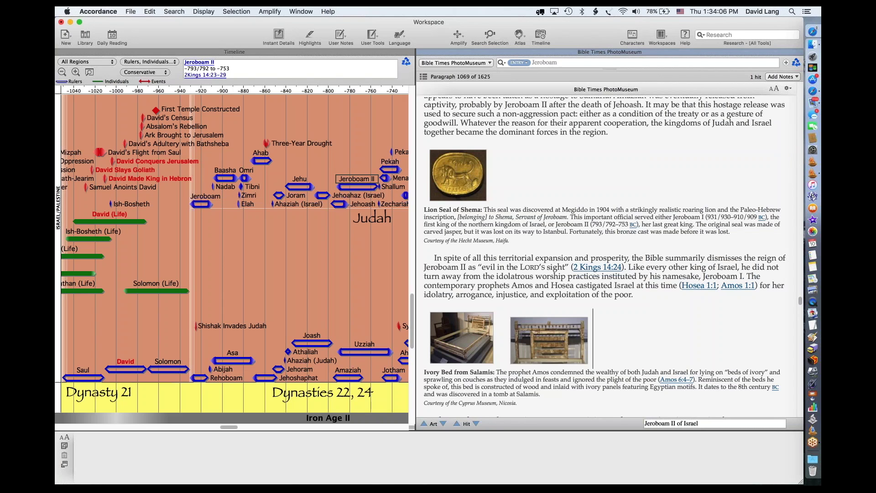
Preview the article's linked verse Amos 1:1 and view the enlarged Ivory Bed from Salamis photo.
scroll(645, 348, down, 2)
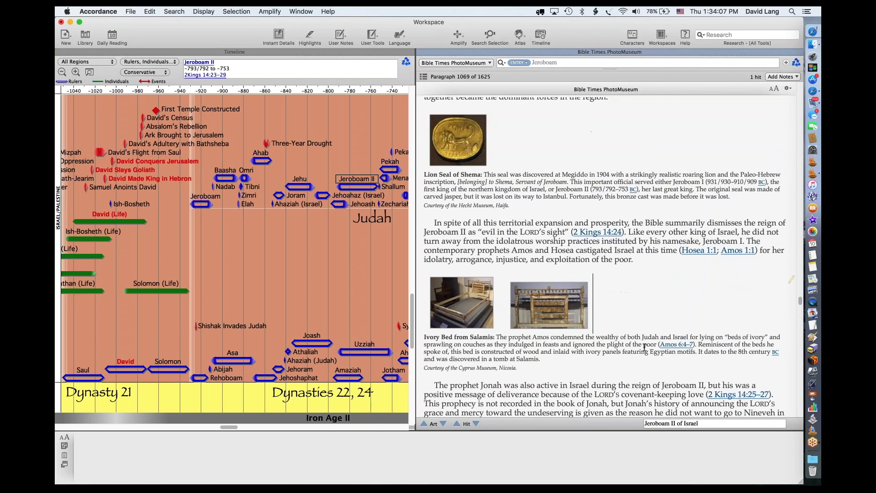
scroll(645, 347, down, 3)
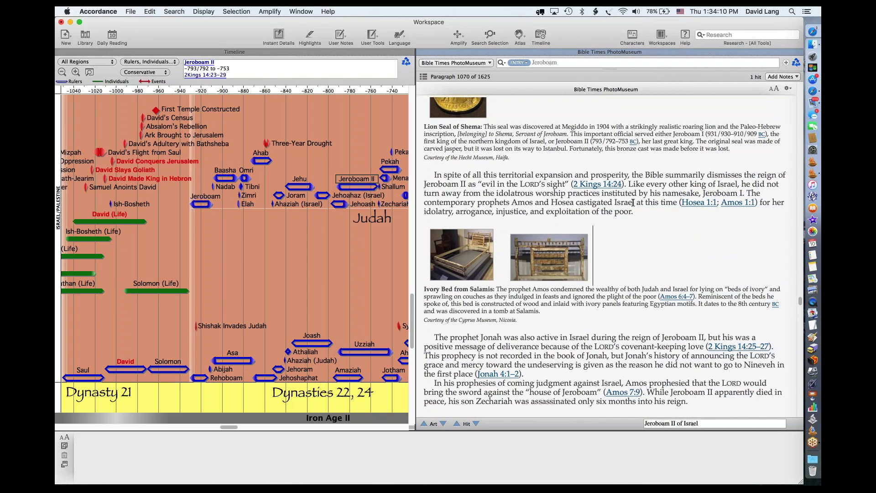
mouse_move(749, 204)
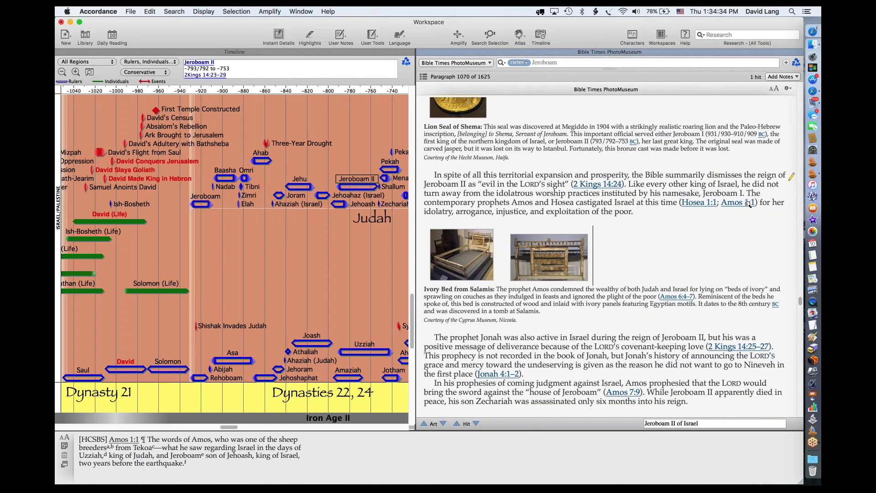
click(544, 259)
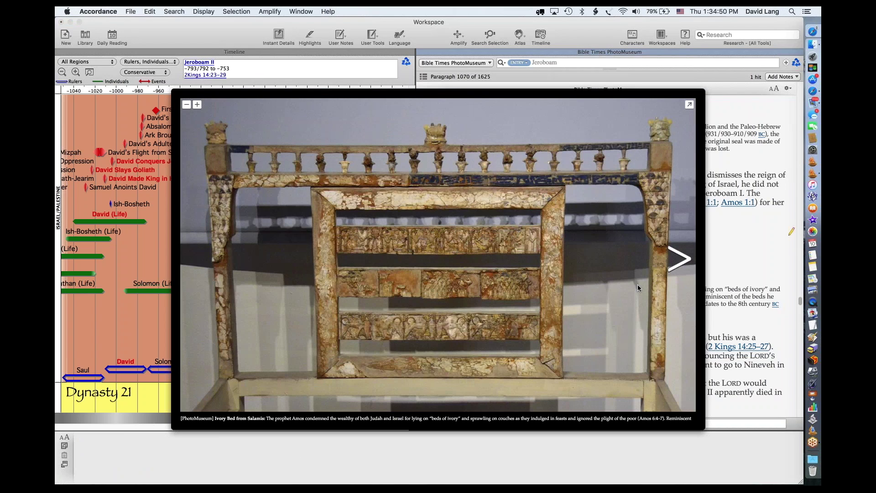
click(745, 256)
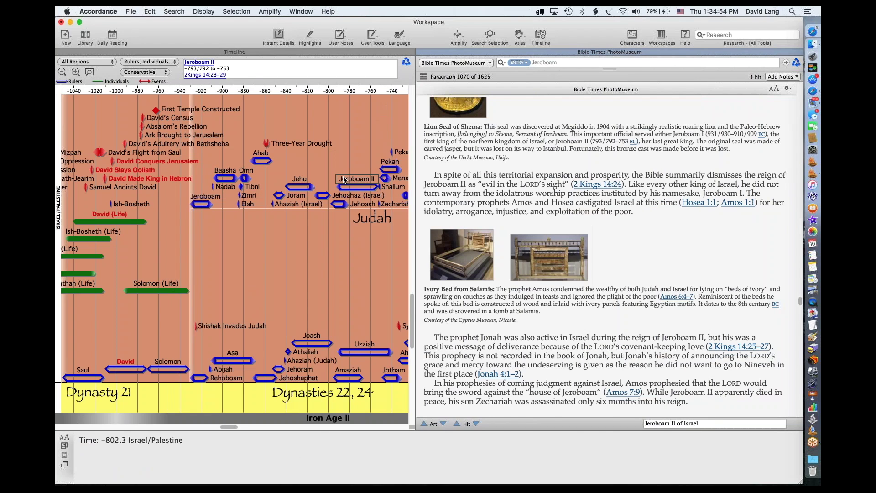
Close the PhotoMuseum article so the timeline fills the workspace again.
mouse_move(358, 181)
mouse_move(336, 200)
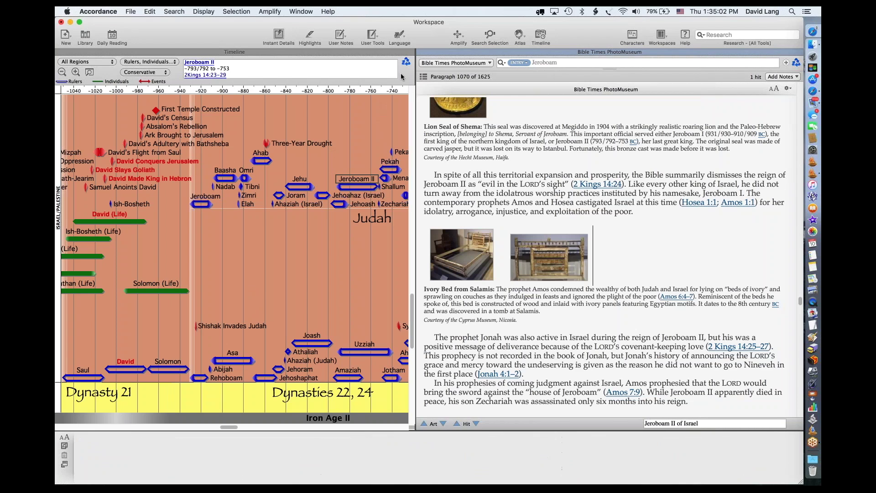
click(422, 53)
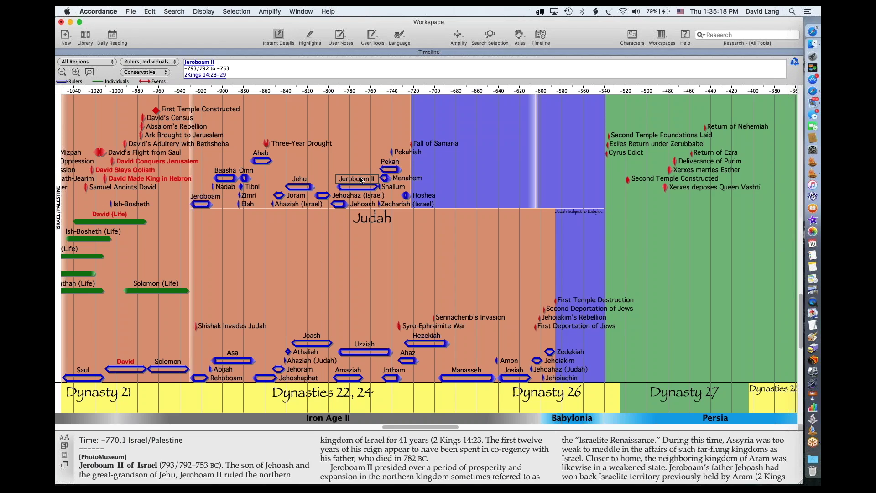
Open the Timeline Display preferences and review the available default hypertext tools, keeping Bible Times PhotoMuseum.
click(97, 11)
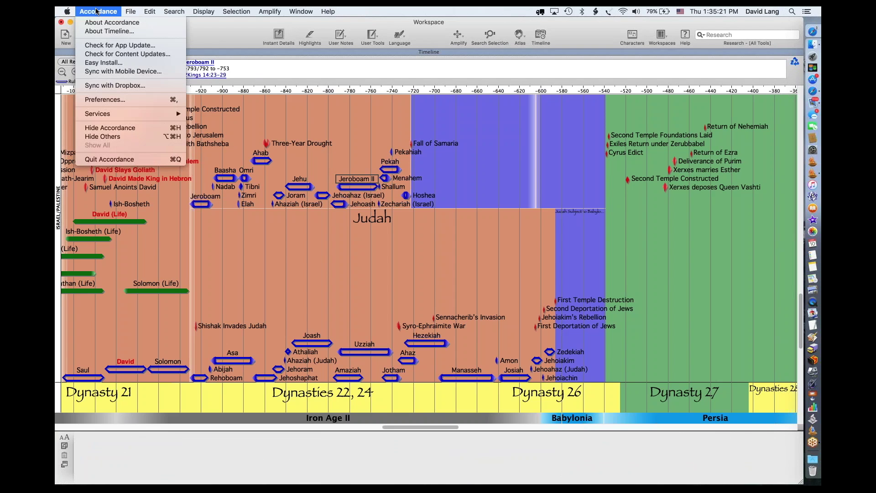
click(96, 99)
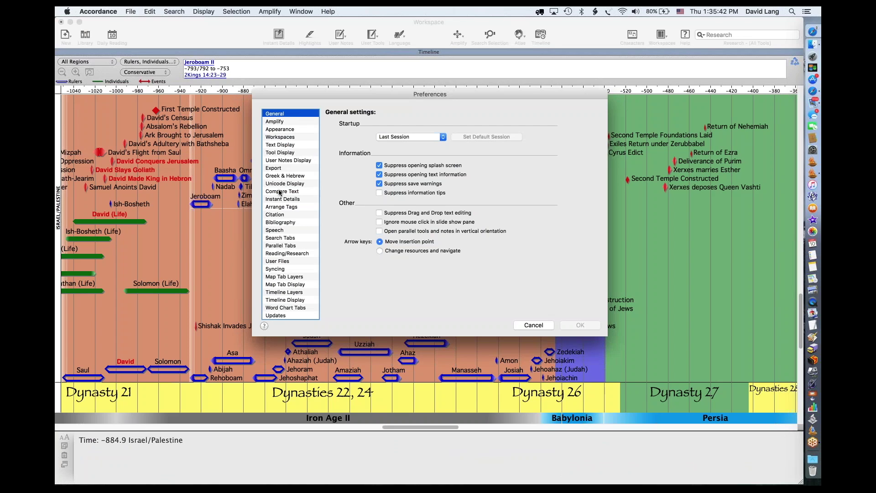
click(278, 300)
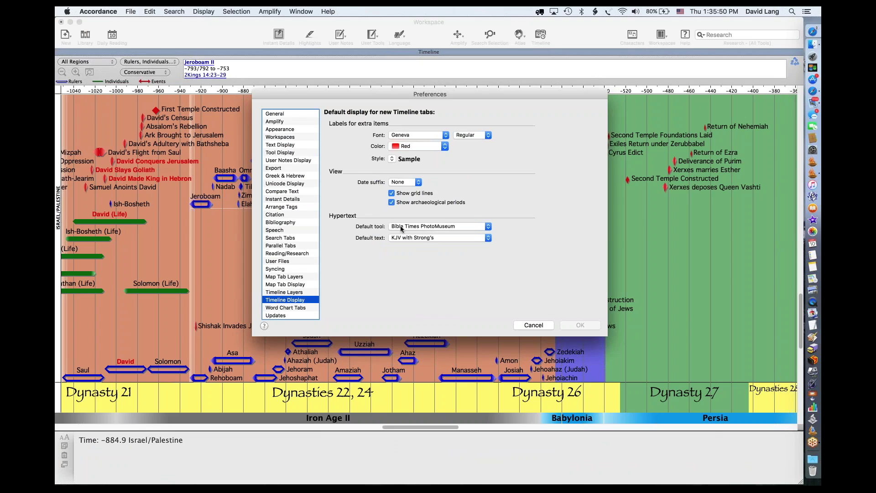
click(442, 226)
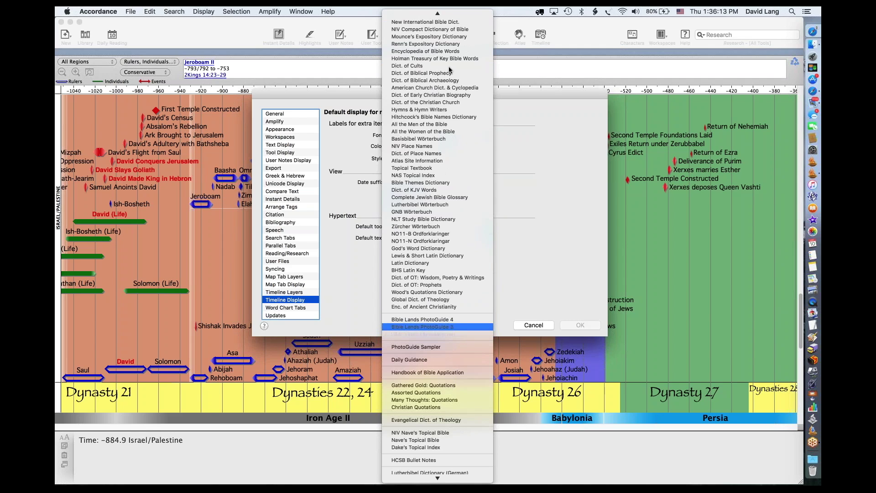
mouse_move(439, 11)
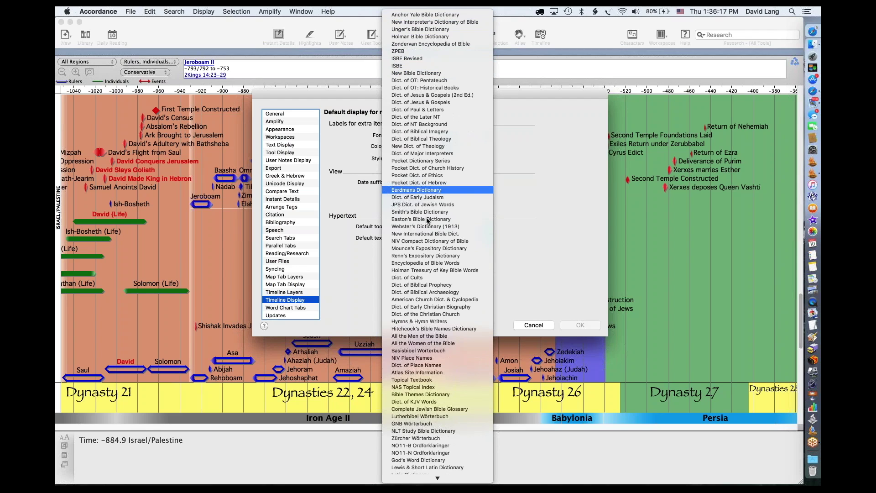
click(553, 276)
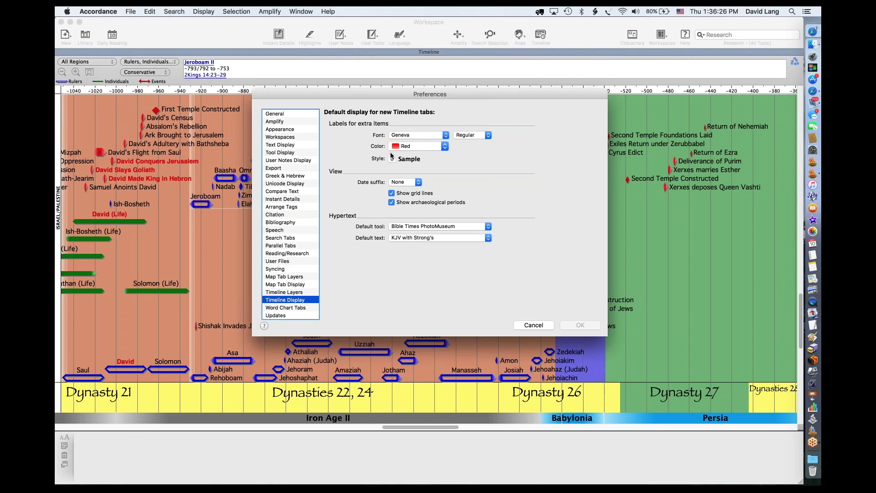
Set the timeline's default hypertext text to HCSB with Strong's and apply the preferences.
click(411, 239)
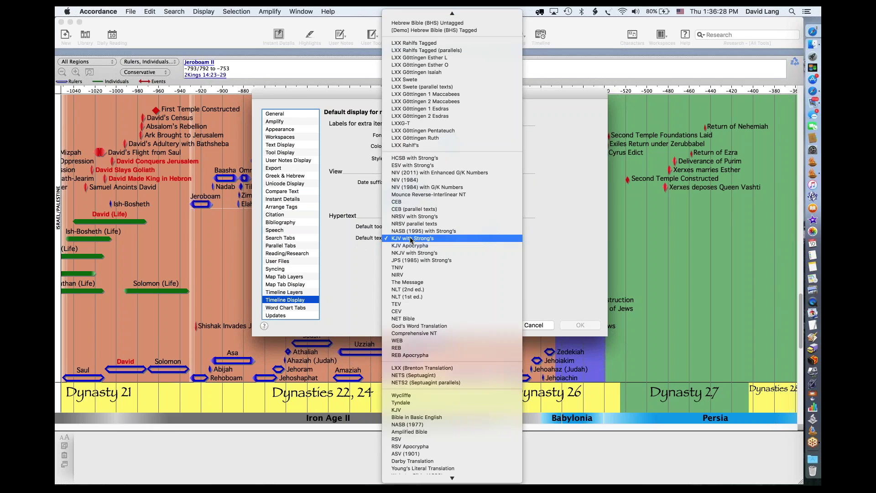
click(436, 160)
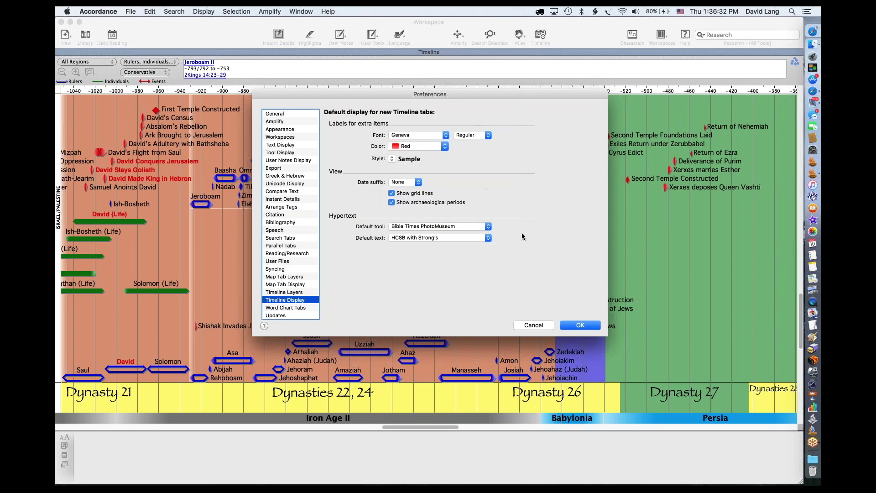
click(570, 326)
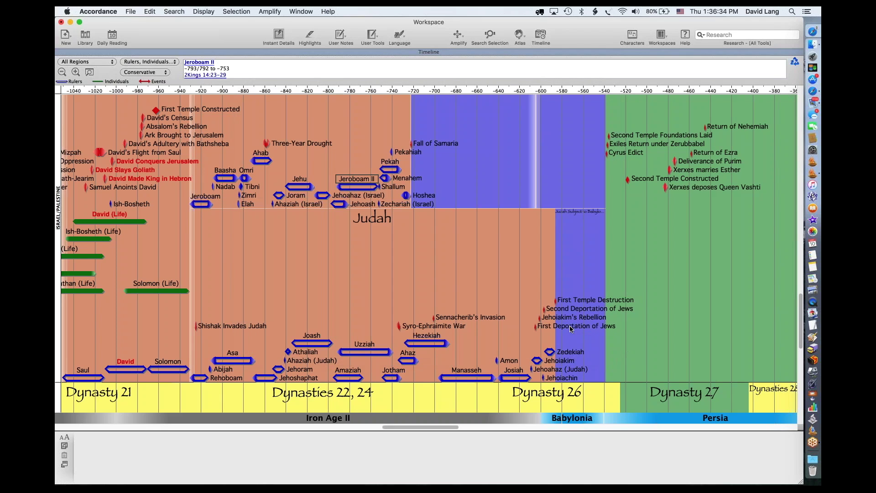
Check which translation Jeroboam II's 2Kings 14:23-29 link uses by opening it twice, closing the text pane each time.
click(206, 76)
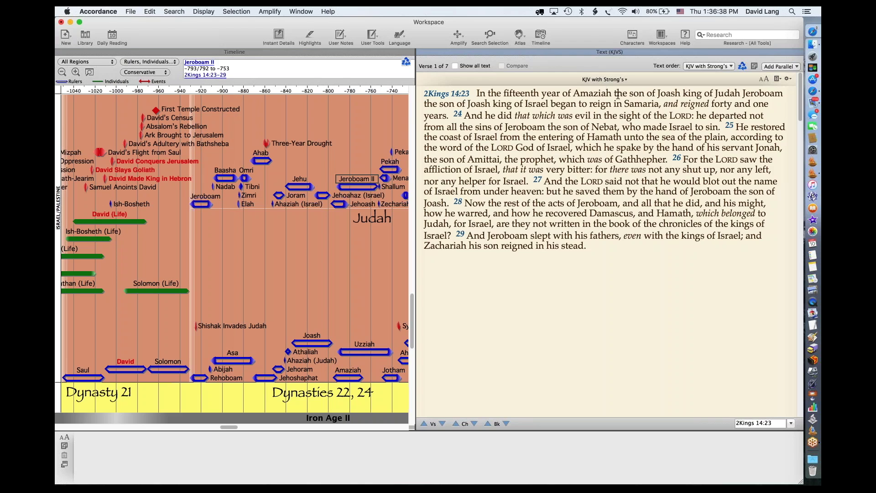
click(422, 54)
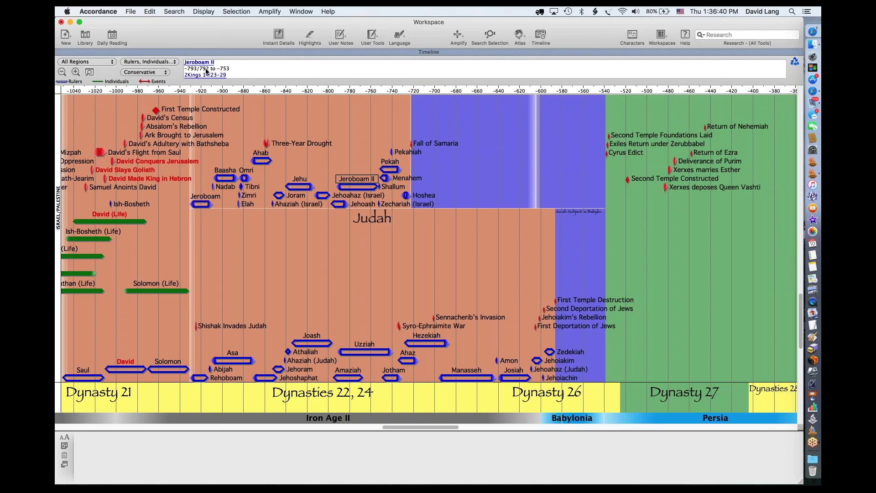
click(201, 76)
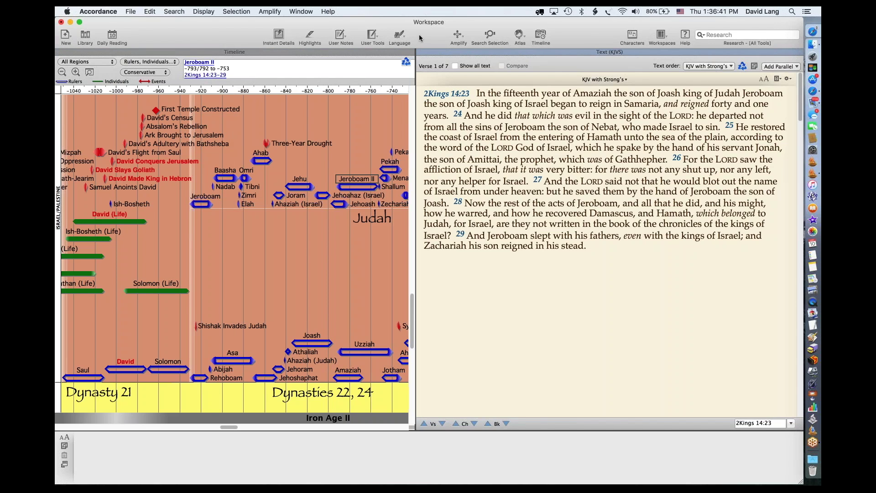
click(424, 55)
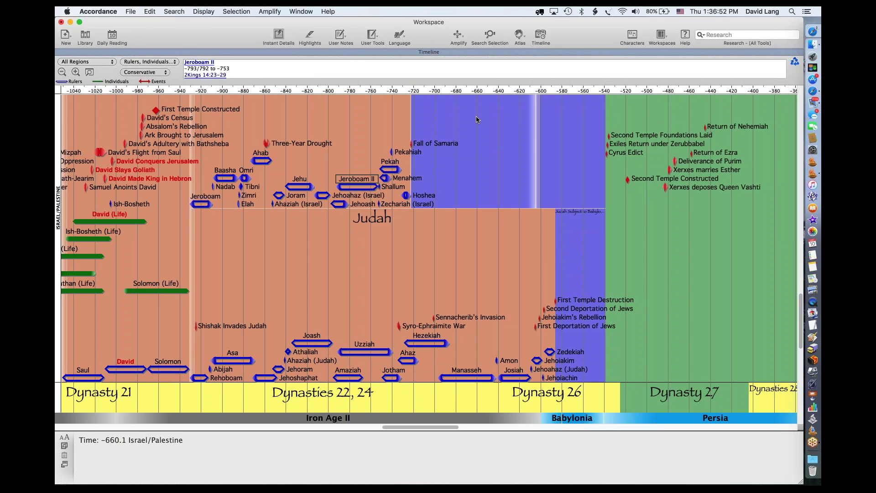
scroll(476, 120, right, 5)
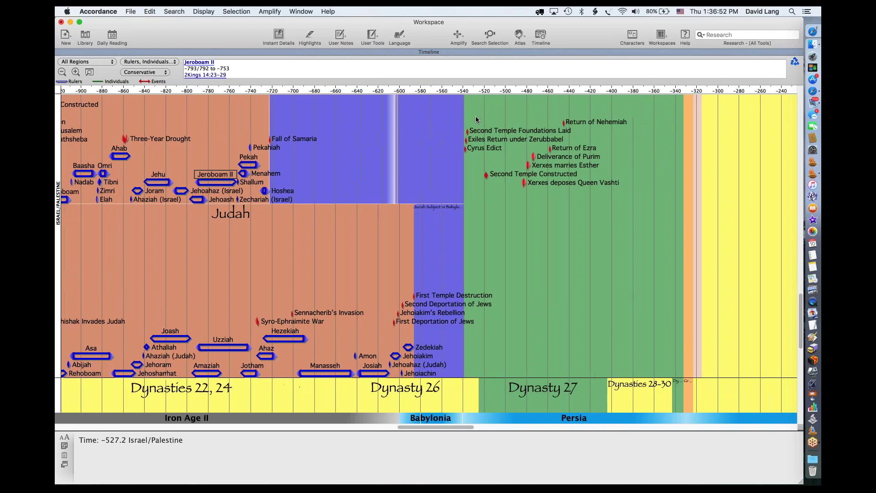
scroll(476, 118, left, 1)
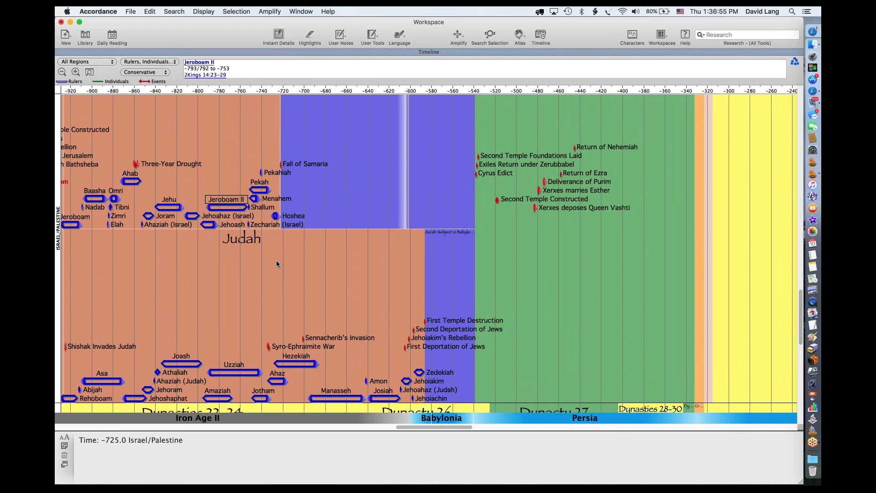
scroll(276, 263, left, 5)
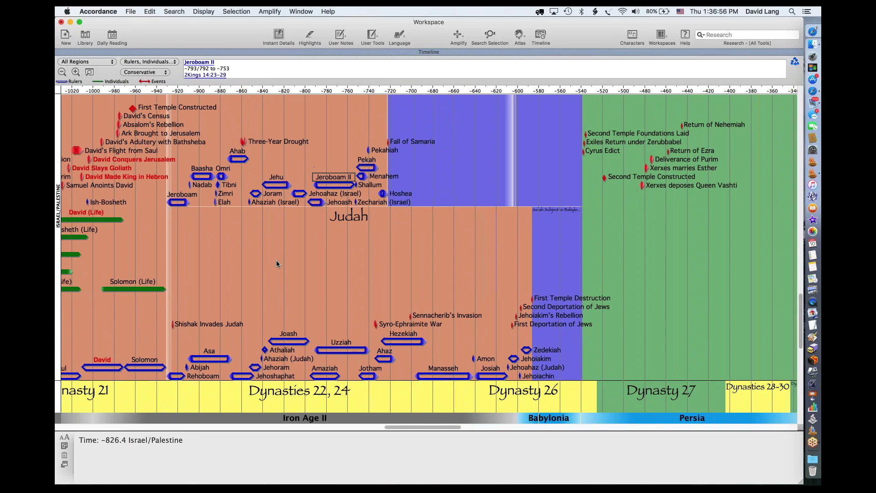
scroll(276, 264, left, 4)
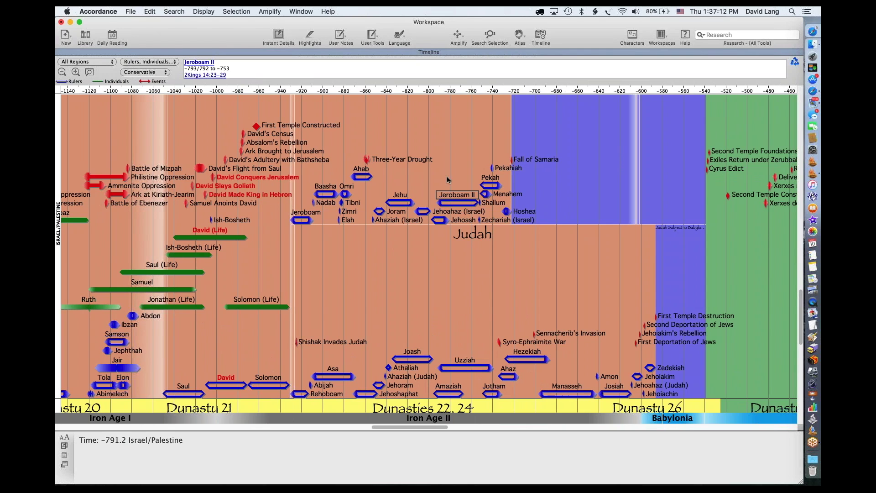
Look up Jehu from the timeline in the Holman Bible Dictionary, and close the article.
mouse_move(479, 233)
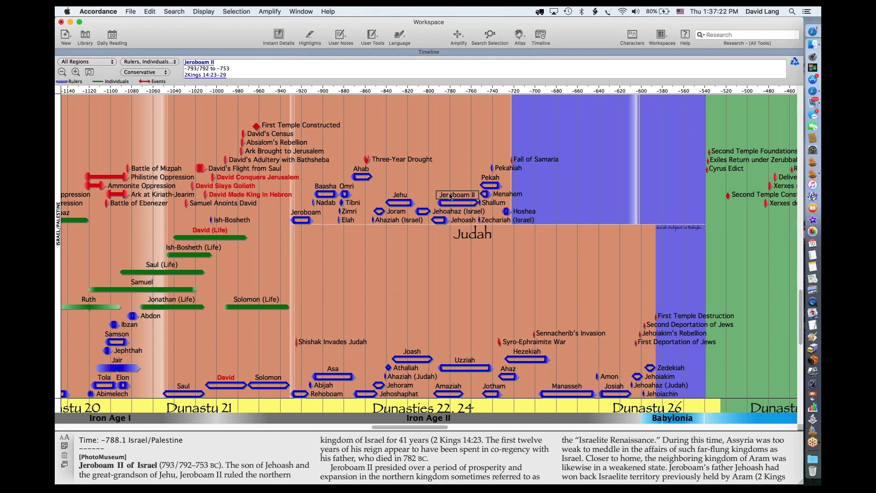
click(399, 197)
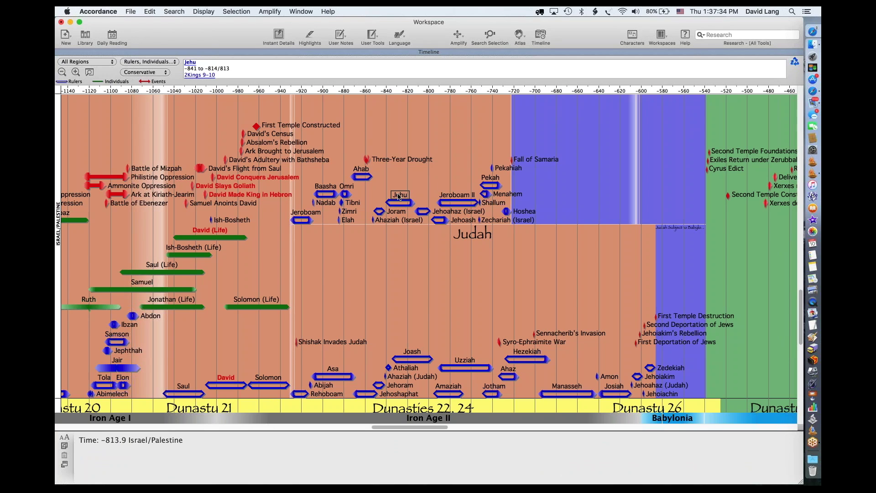
click(458, 35)
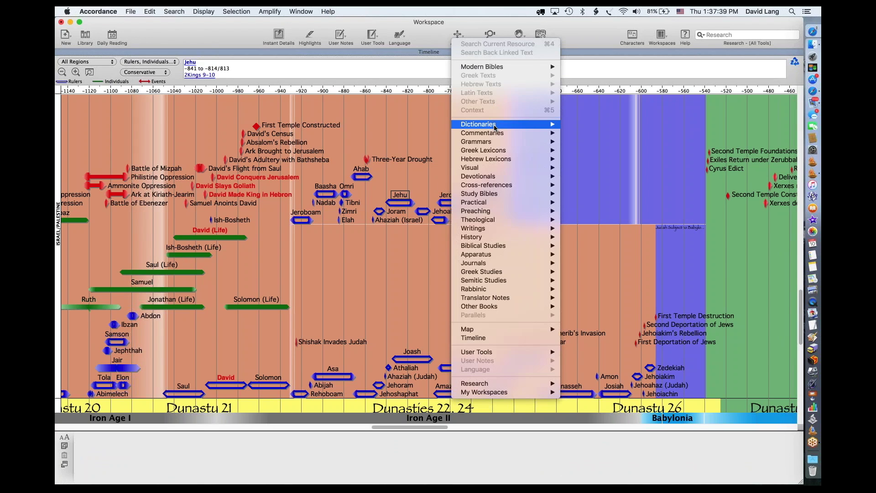
mouse_move(494, 125)
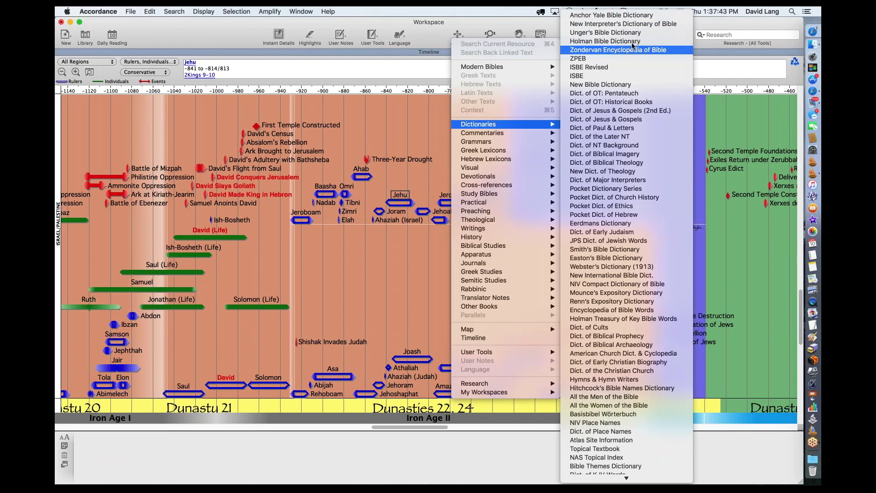
click(606, 41)
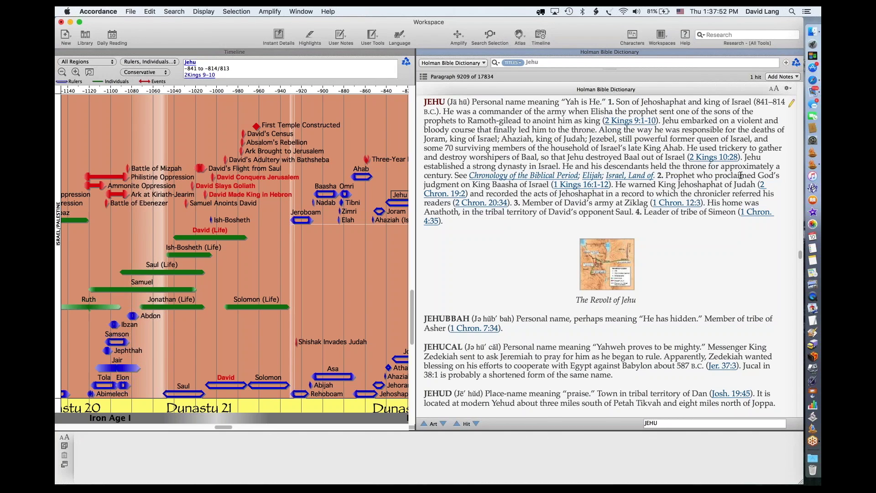
click(424, 53)
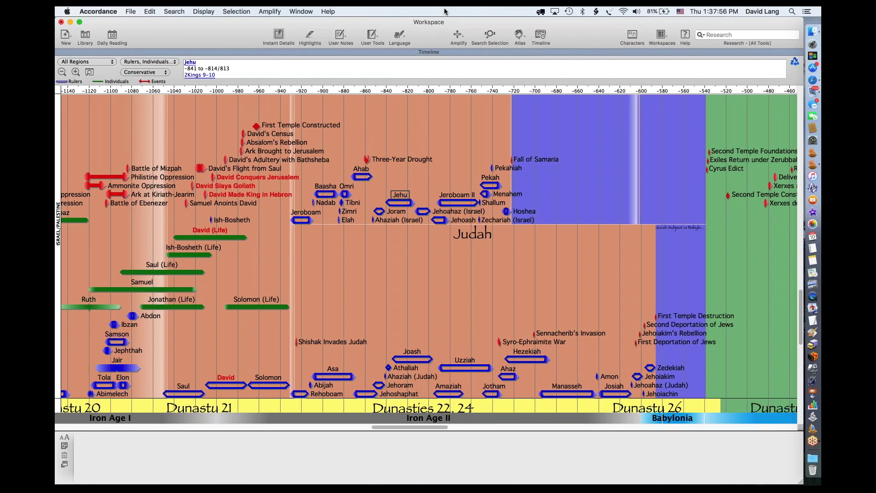
Search HCSB with Strong's for the selected ruler Jehu, and close the text pane.
click(458, 35)
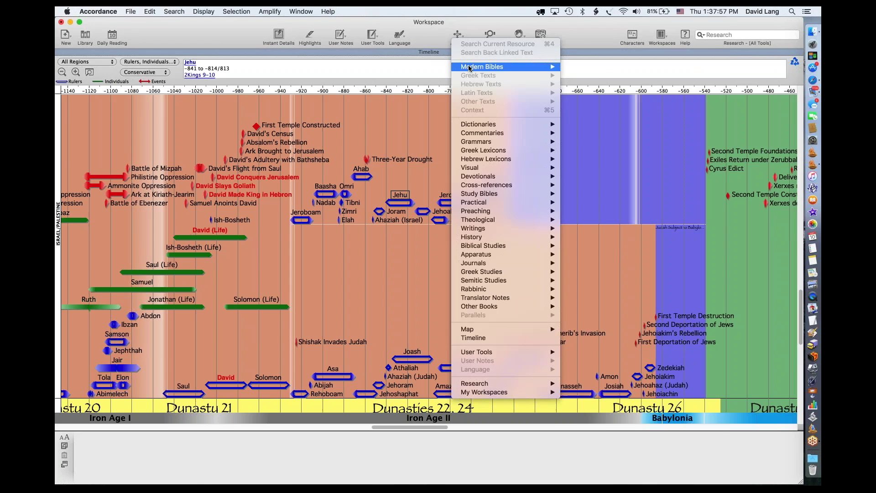
mouse_move(469, 66)
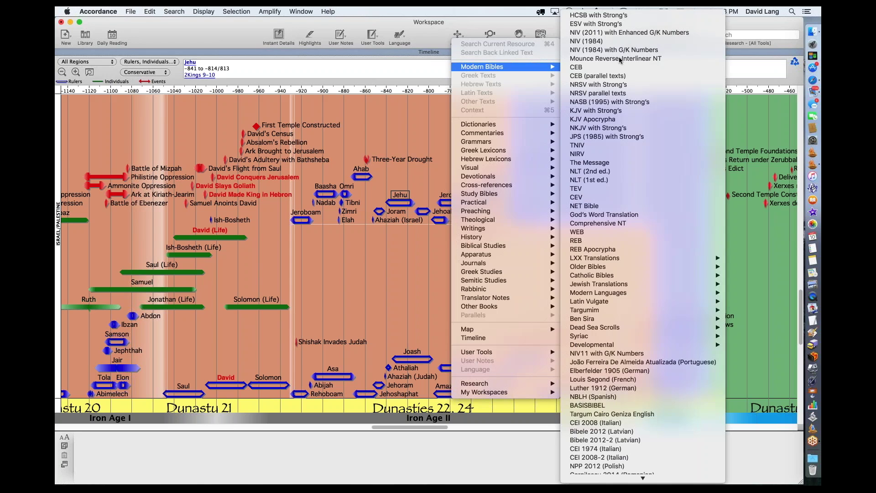
click(620, 17)
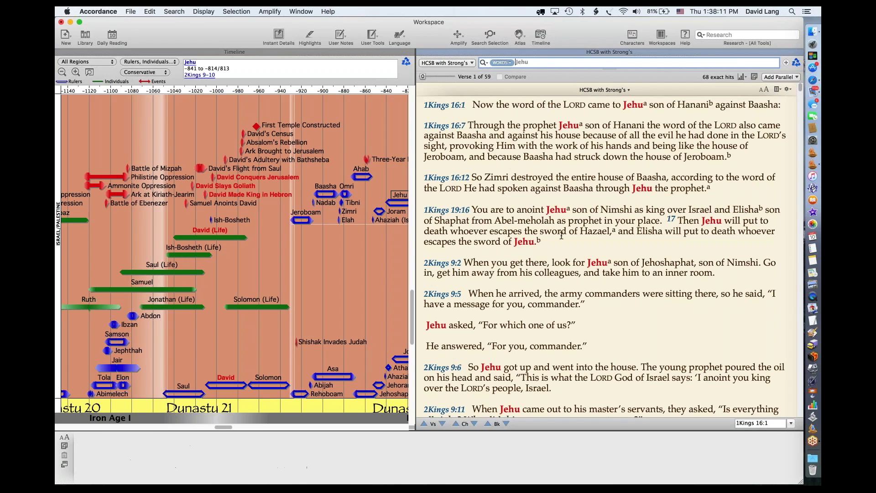
click(421, 51)
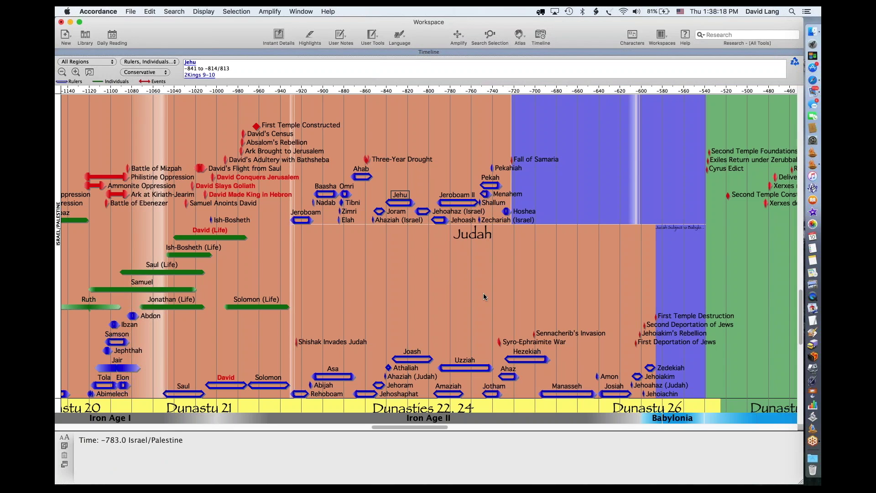
Compare the rulers and periods of Aram, Mesopotamia and Persia with those of Israel, previewing Tiglath-pileser III, and return to Israel/Palestine.
click(63, 73)
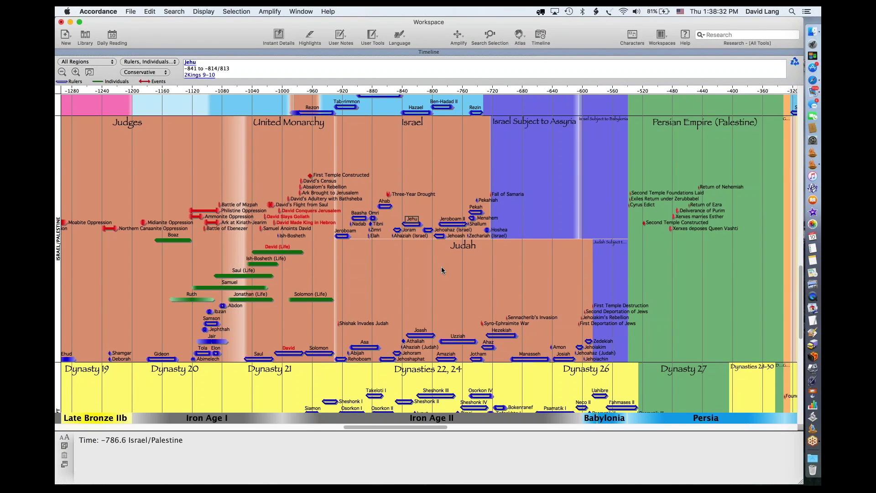
scroll(442, 270, up, 3)
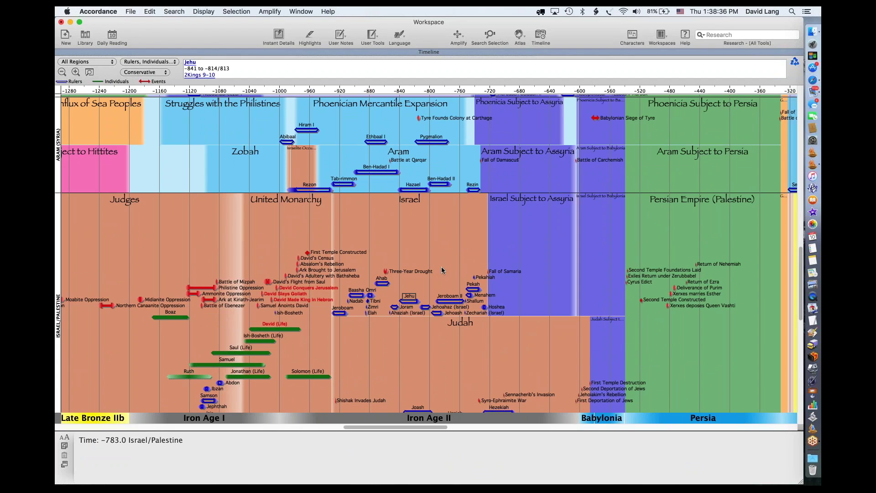
scroll(442, 269, up, 3)
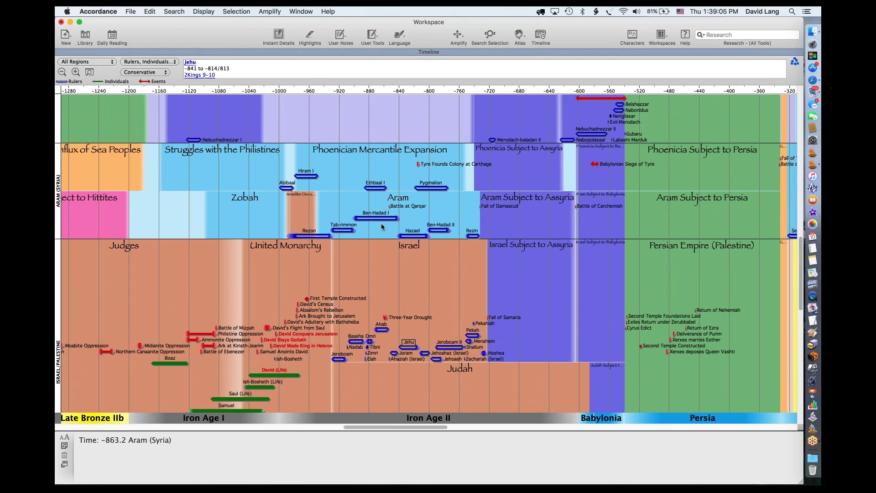
scroll(381, 223, up, 10)
scroll(382, 223, down, 3)
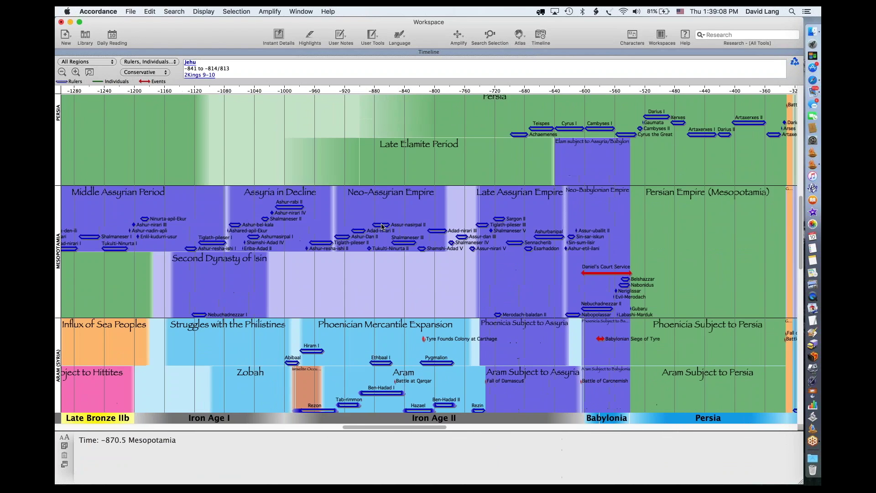
scroll(381, 225, down, 2)
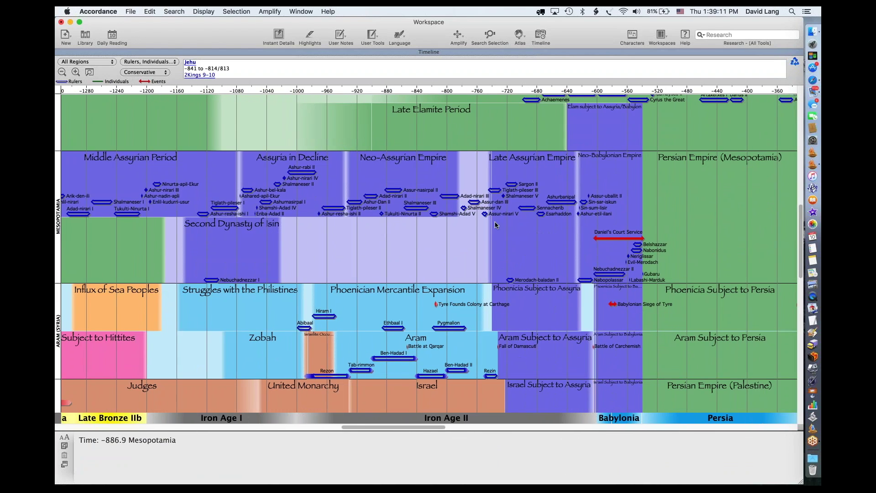
scroll(480, 233, up, 3)
scroll(479, 238, up, 3)
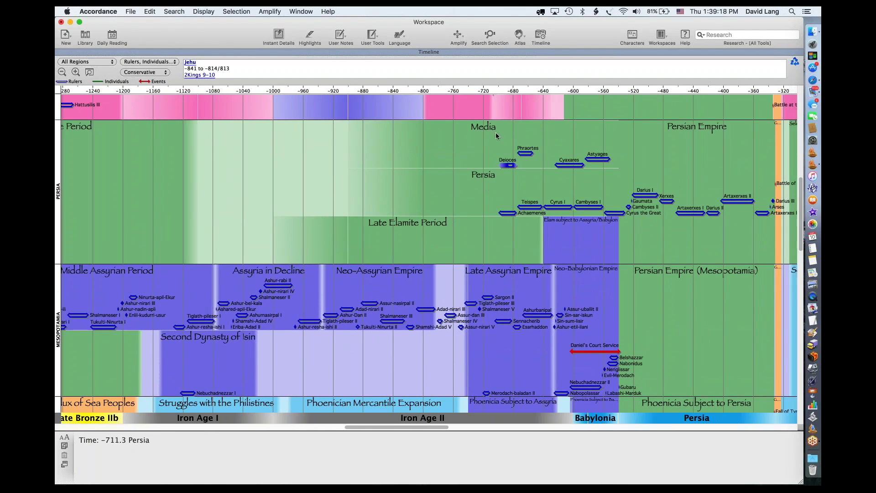
mouse_move(488, 305)
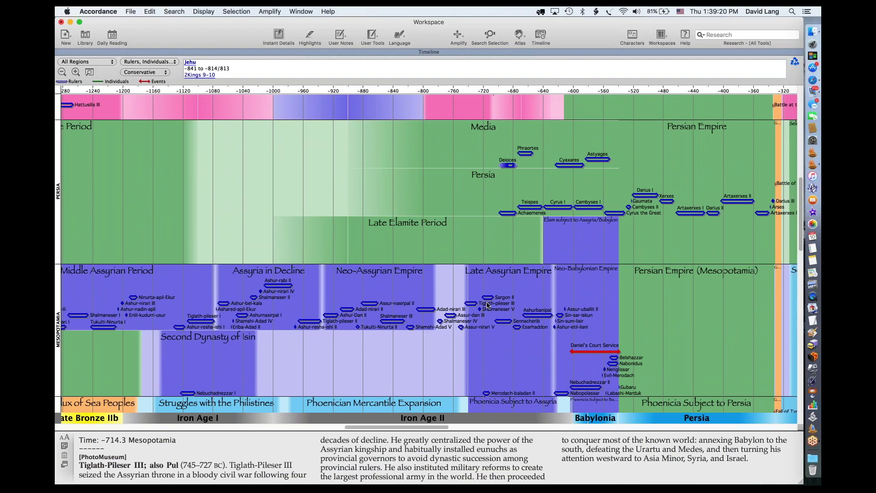
scroll(488, 305, down, 1)
scroll(486, 305, down, 10)
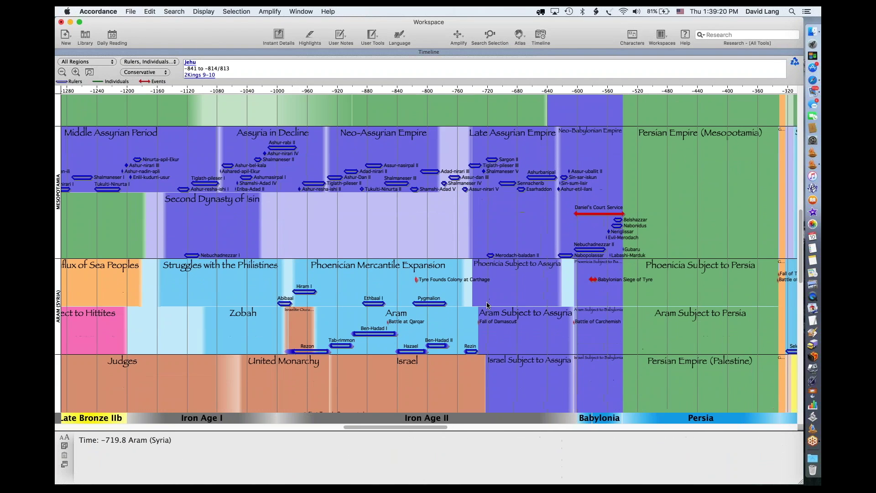
scroll(486, 302, down, 7)
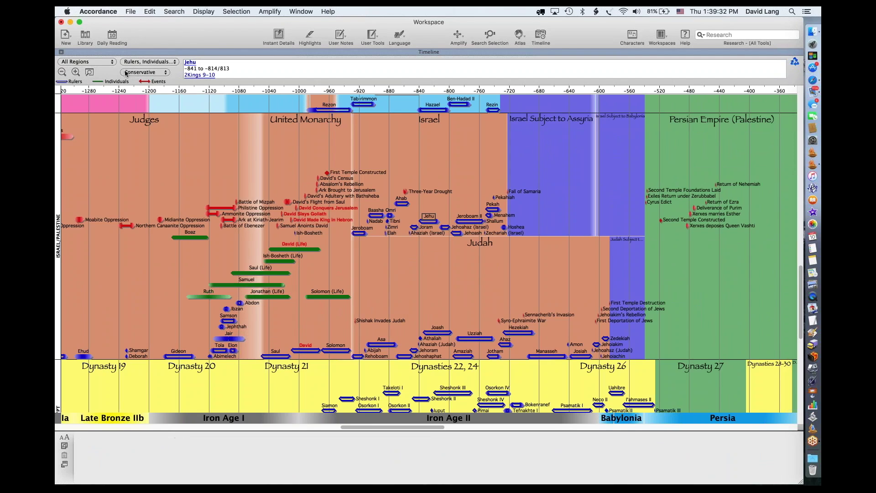
Check the details of David Conquers Jerusalem and David's Adultery with Bathsheba, open the latter's 2Sam. 11 link, and close the passage.
click(76, 72)
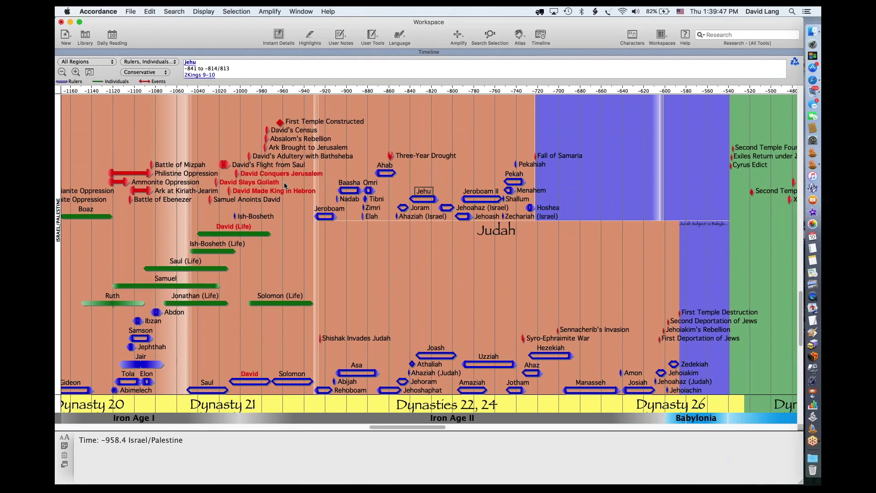
click(267, 177)
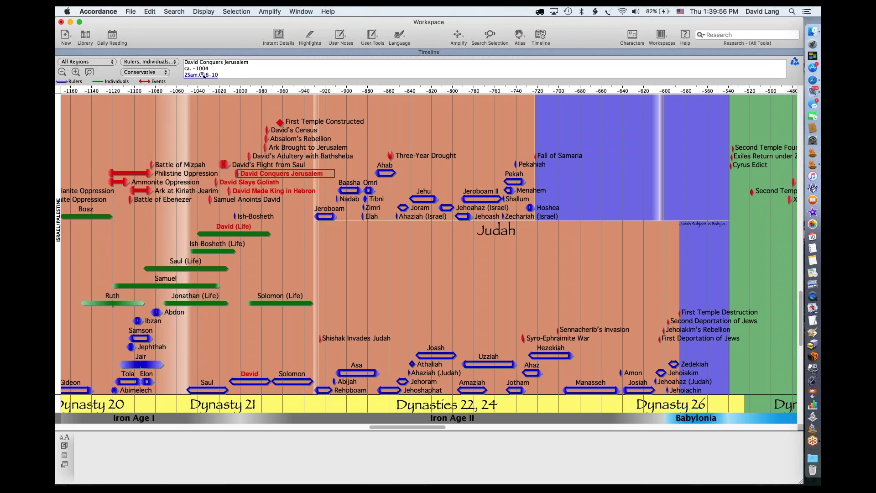
click(282, 157)
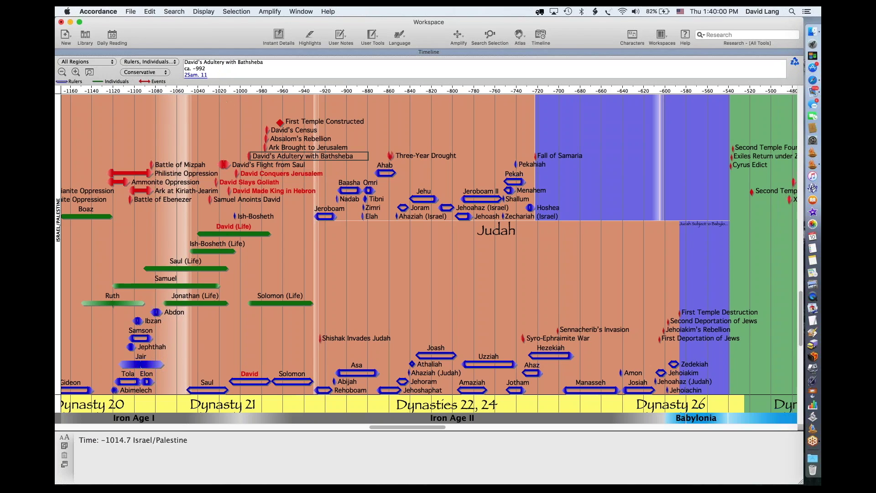
click(197, 75)
mouse_move(423, 52)
click(422, 52)
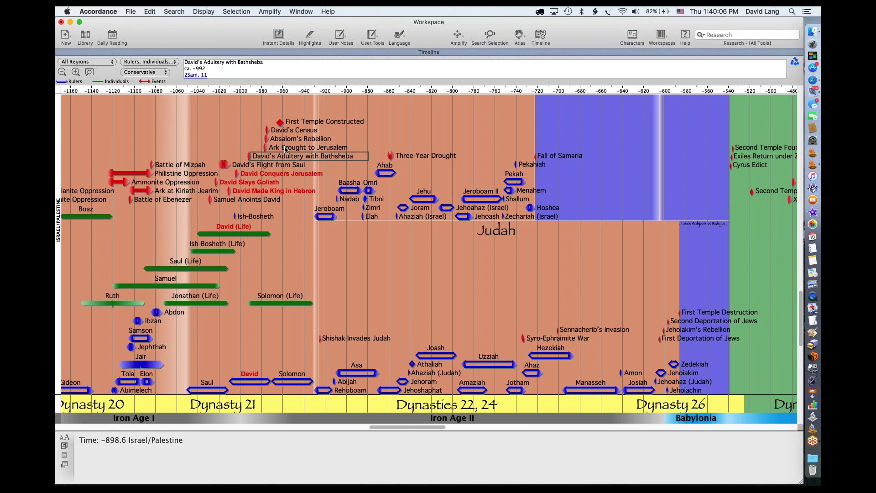
Clear the item selection and magnify the area around the events of David's life, finishing one zoom level further out.
click(214, 212)
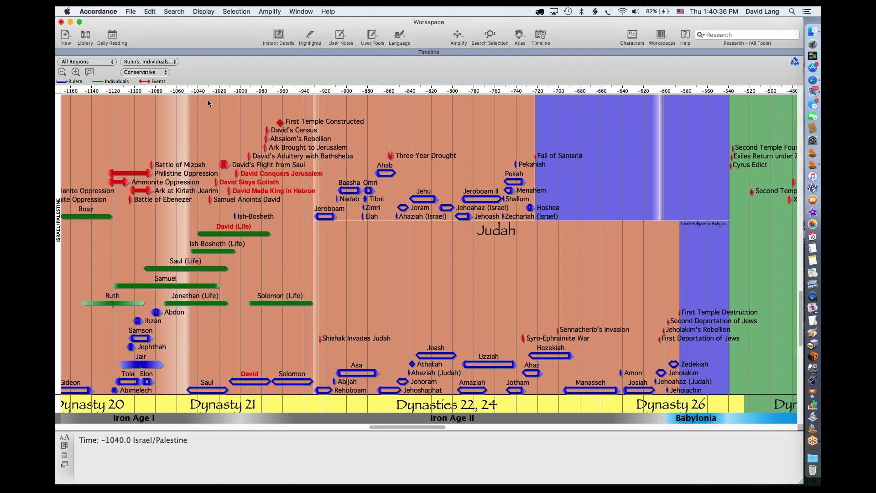
drag(184, 107, 403, 257)
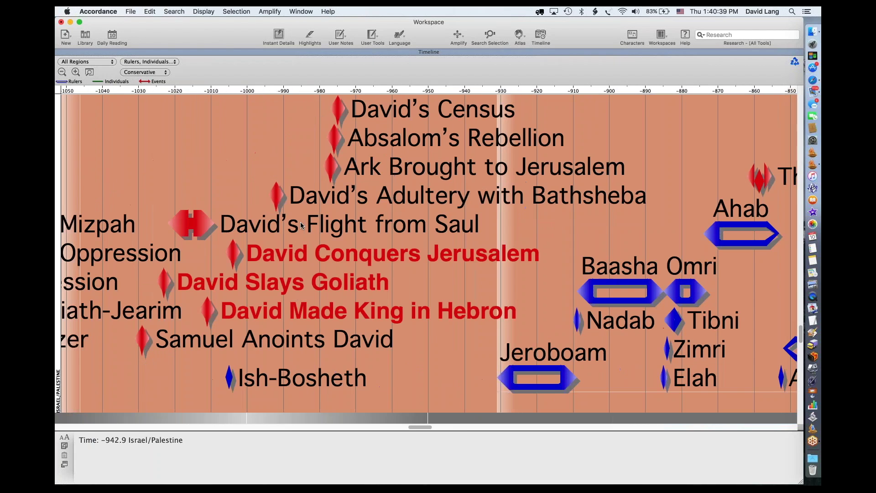
click(62, 73)
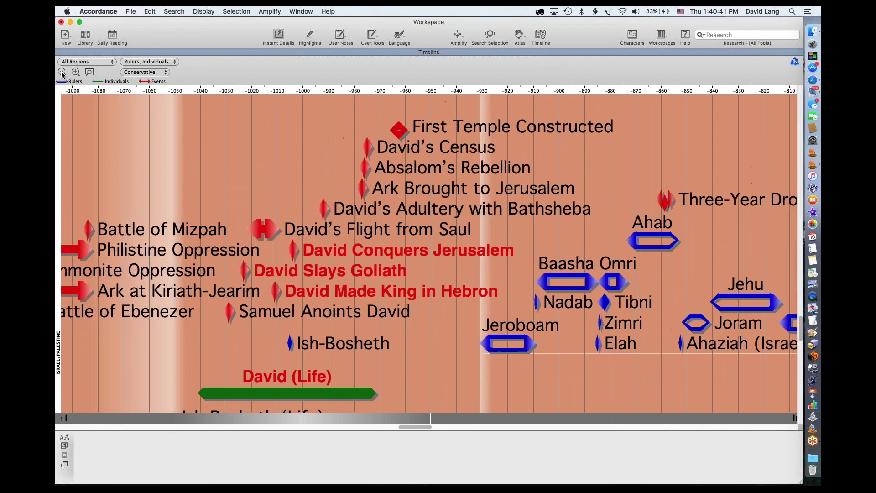
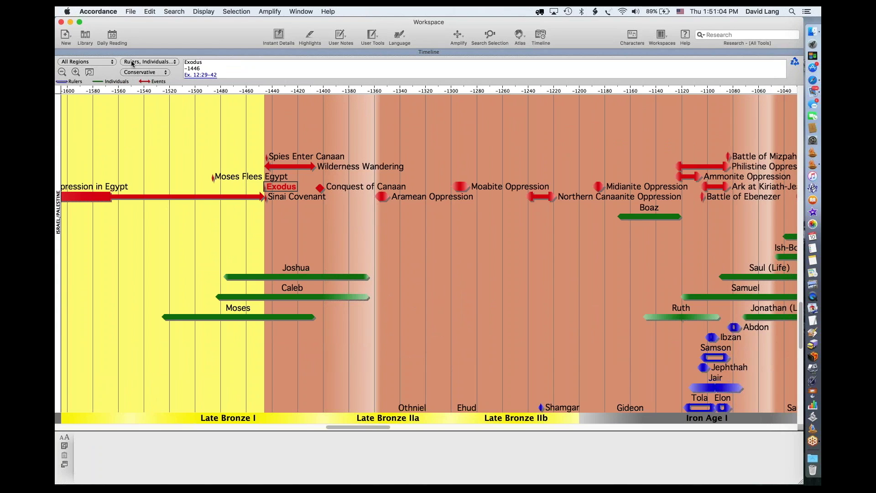
Switch the timeline's dating scheme to Critical with the Exodus, Judges and Monarchy periods in view.
click(62, 72)
click(62, 72)
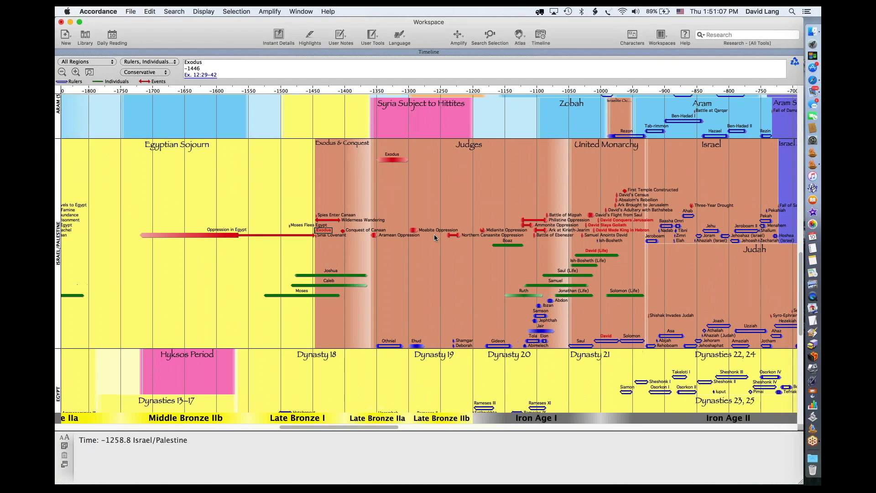
scroll(434, 234, right, 3)
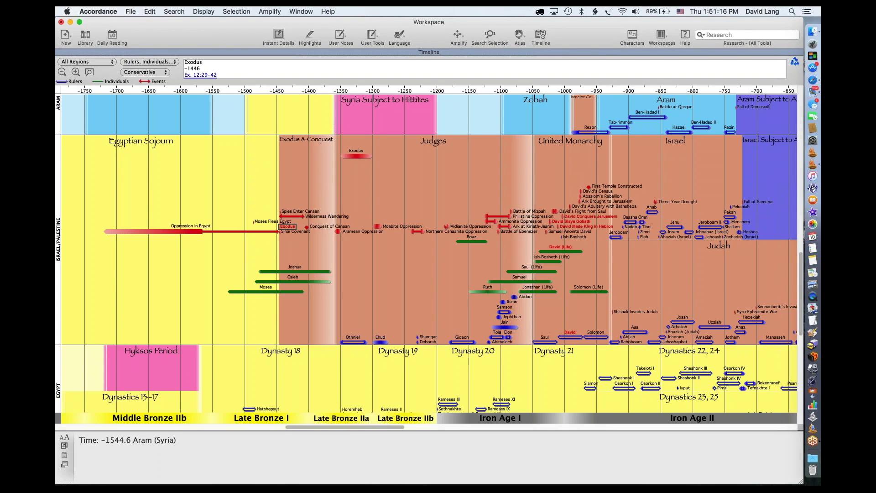
click(150, 73)
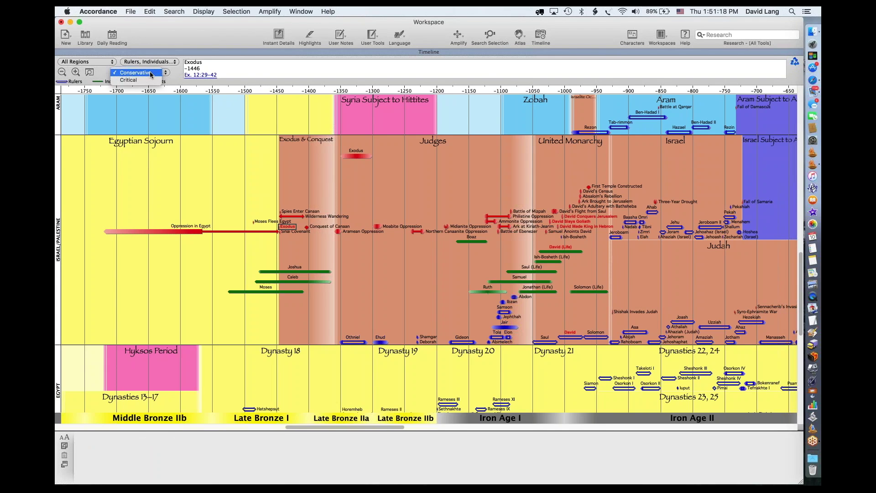
click(150, 81)
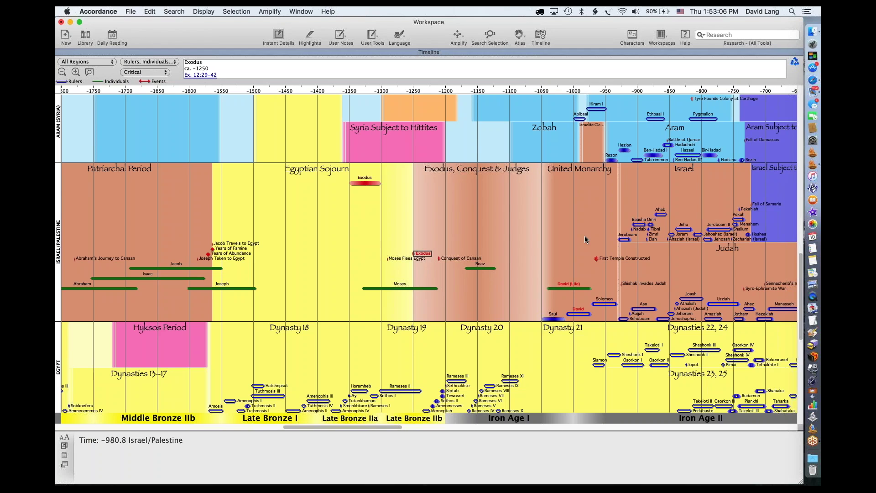
Set the timeline's dating scheme to Conservative and bring the Judges through Israel and Judah periods into view.
click(147, 76)
click(148, 68)
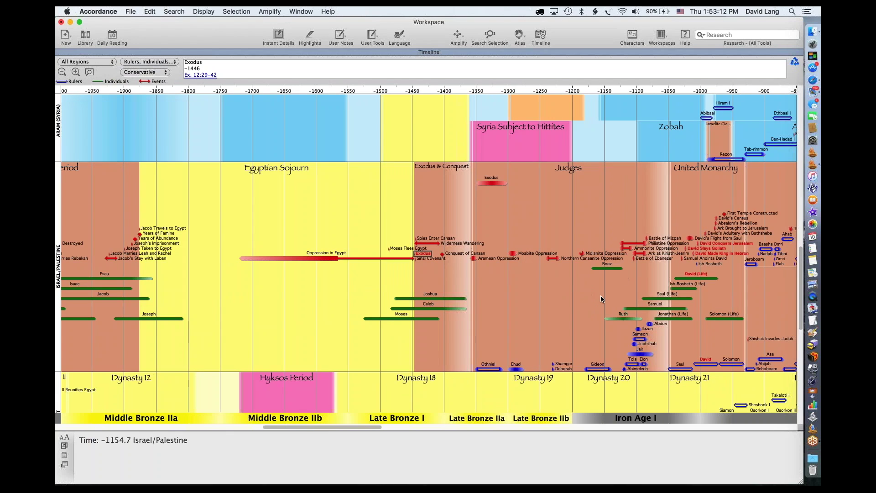
scroll(602, 298, right, 3)
scroll(600, 298, right, 15)
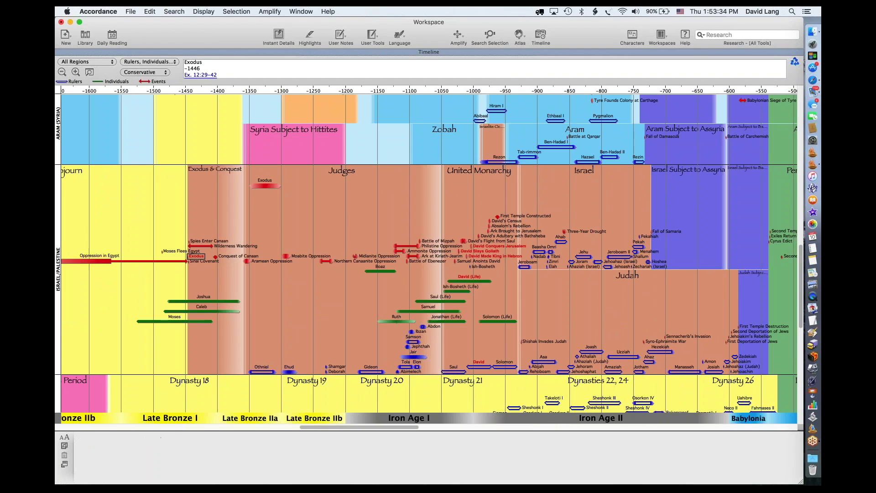
Open the Accordance Help documentation in the web browser.
click(330, 13)
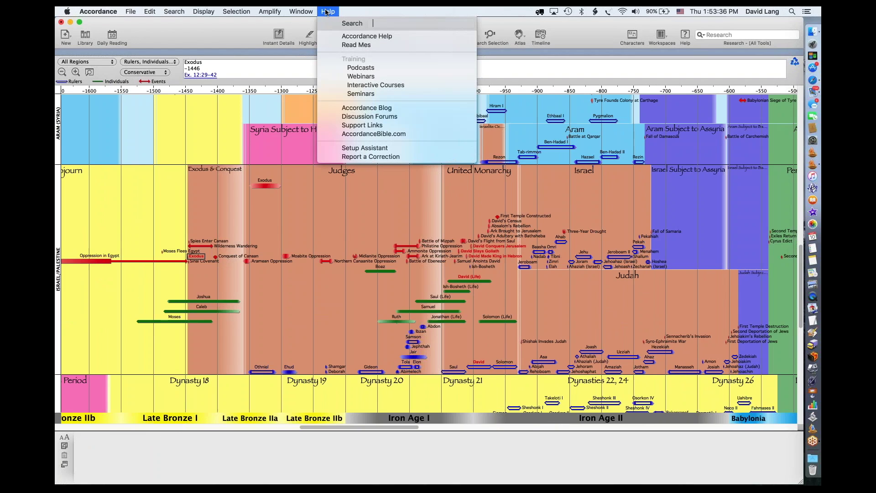
click(328, 36)
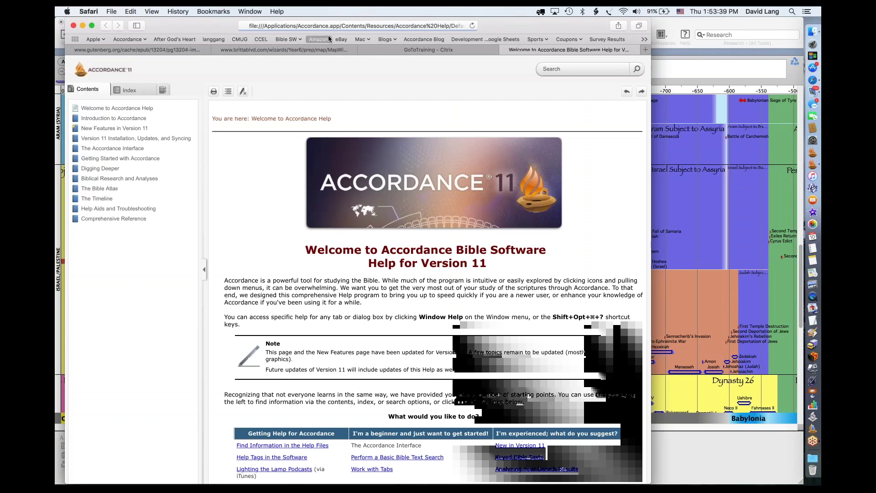
Open the help topic Understanding Conservative vs Critical Dates and expand its Timeline Date Scheme Sources section to examine it.
click(96, 200)
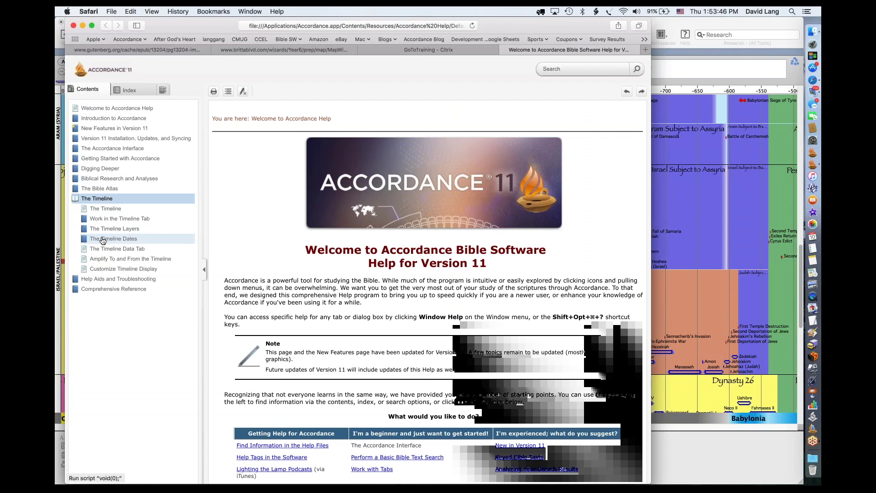
click(103, 240)
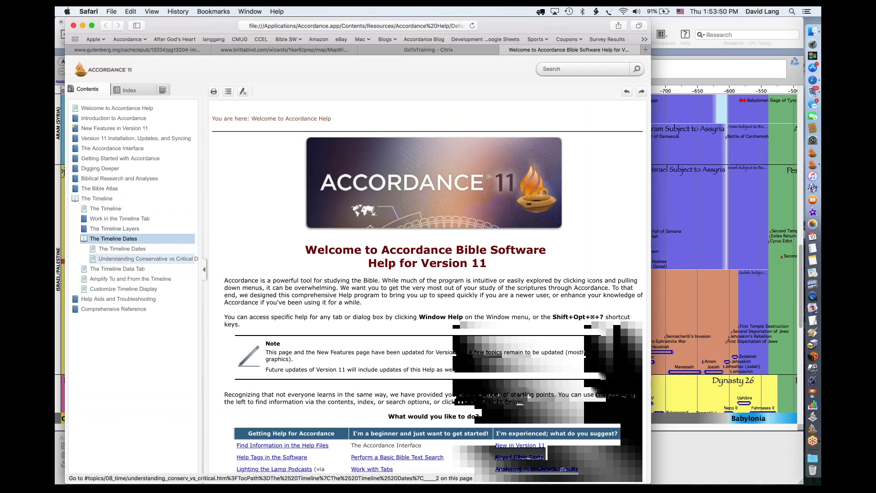
click(146, 259)
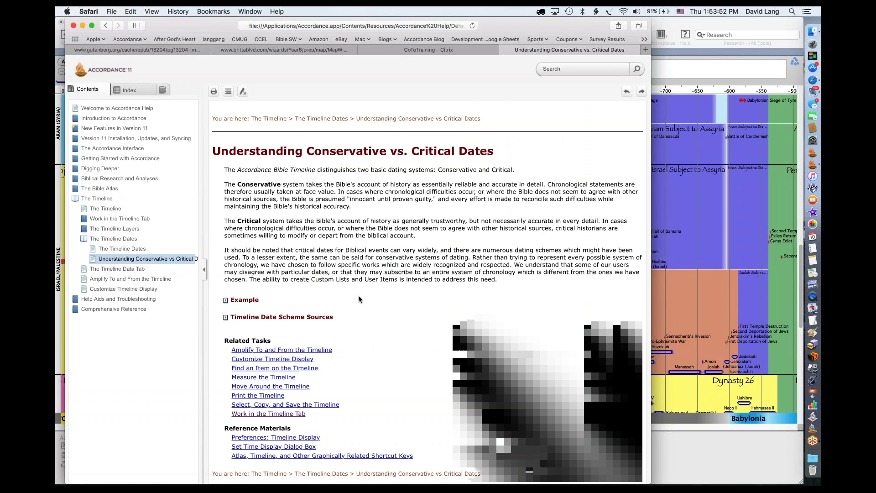
scroll(456, 368, down, 5)
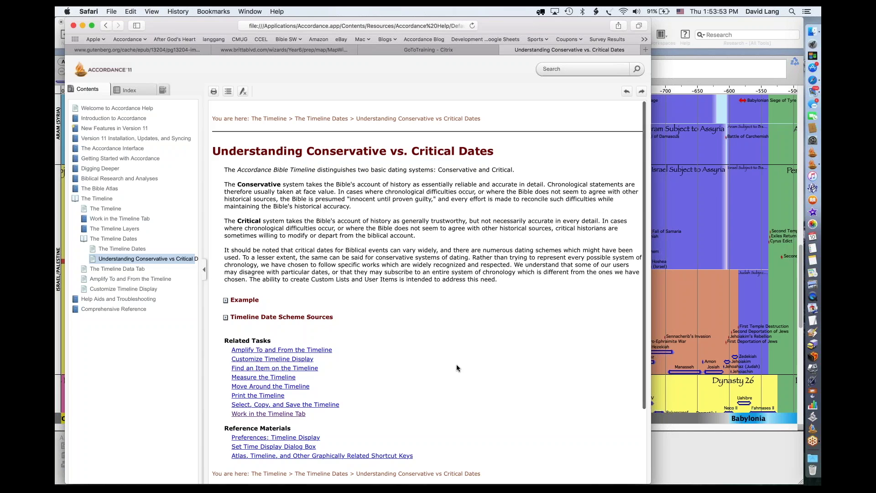
scroll(456, 368, up, 4)
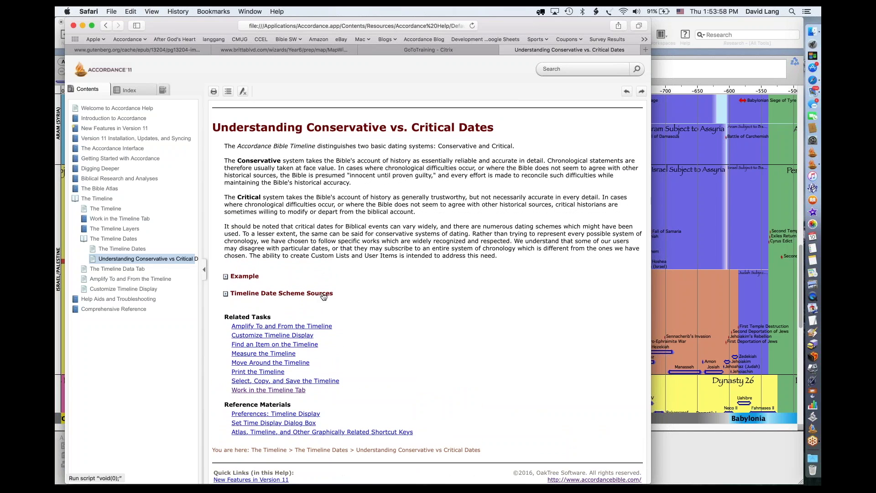
click(263, 294)
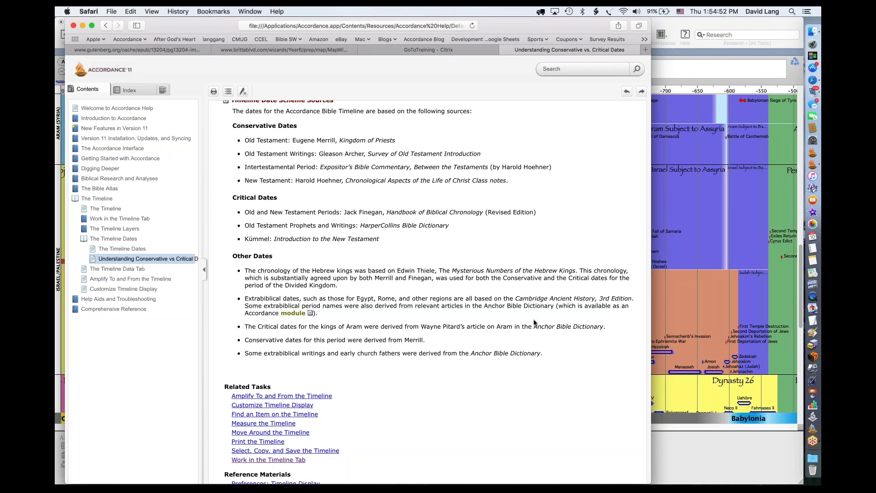
Switch back to Accordance, select the David's Adultery with Bathsheba event, and magnify the timeline around the United Monarchy and divided kingdoms.
click(676, 105)
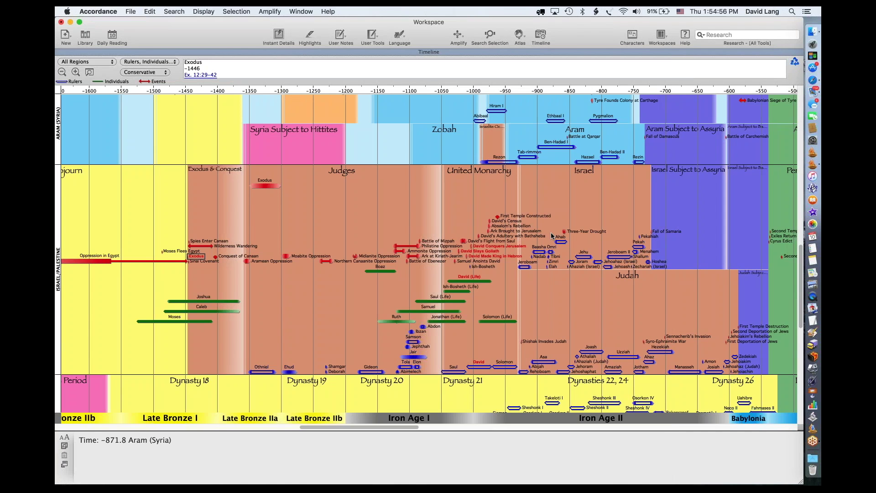
click(493, 238)
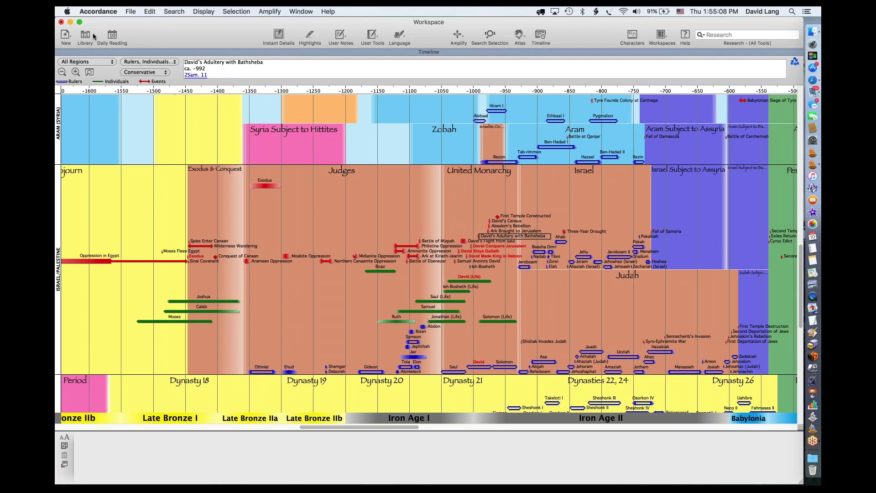
click(62, 72)
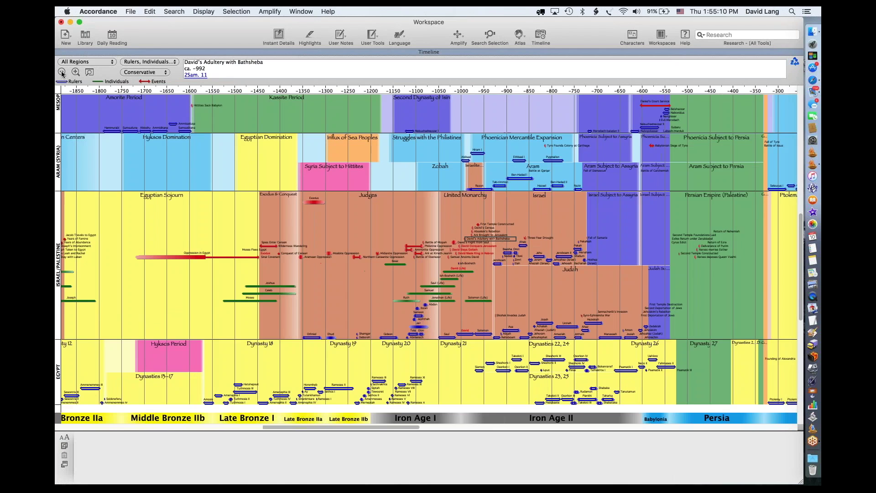
click(62, 72)
click(76, 72)
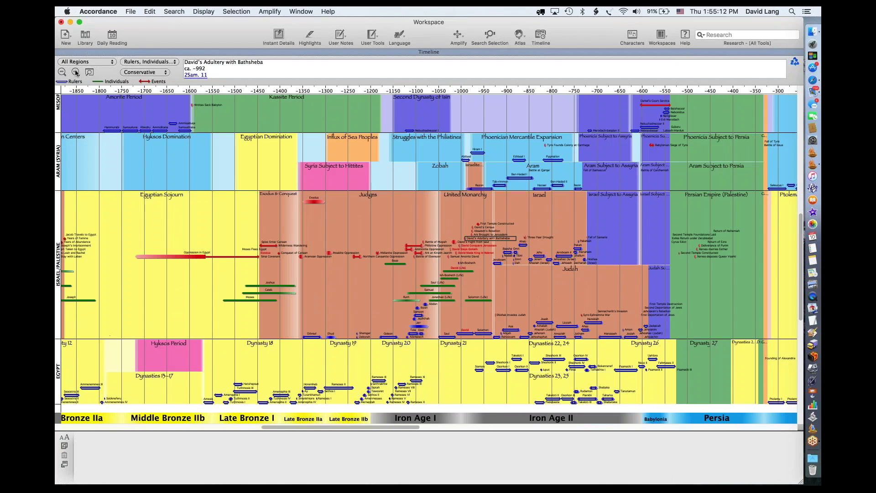
click(75, 73)
click(75, 72)
click(76, 72)
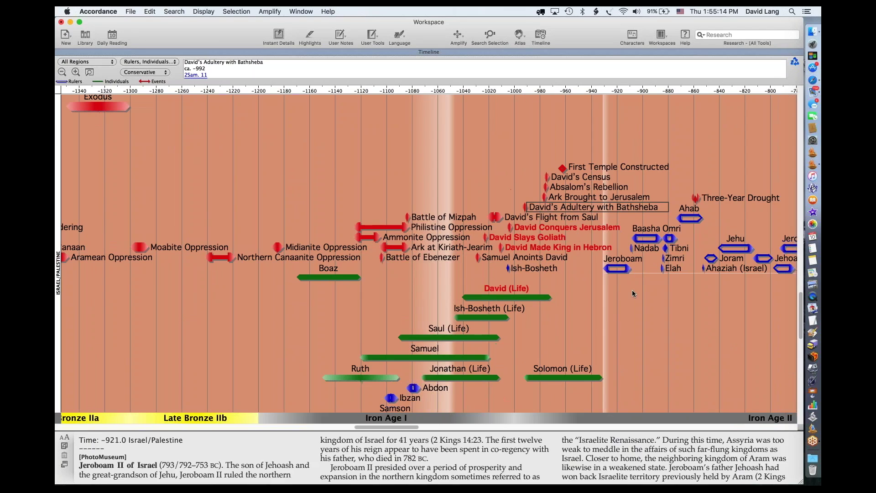
scroll(598, 303, right, 3)
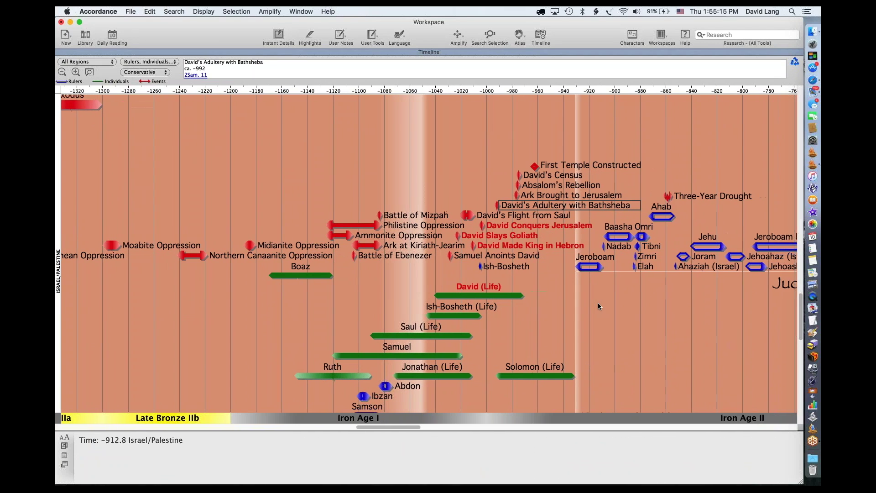
scroll(599, 306, right, 10)
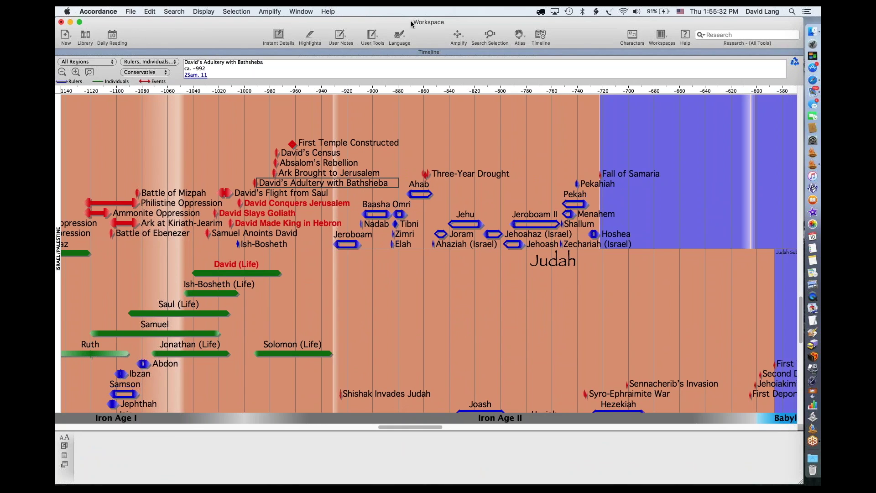
Try to amplify the selected Bathsheba event to the history book Merrill's Kingdom of Priests.
click(457, 35)
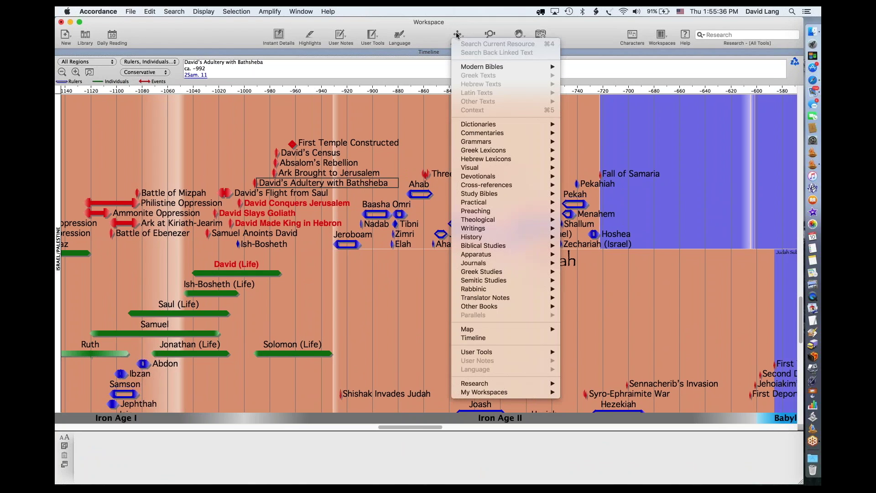
mouse_move(494, 241)
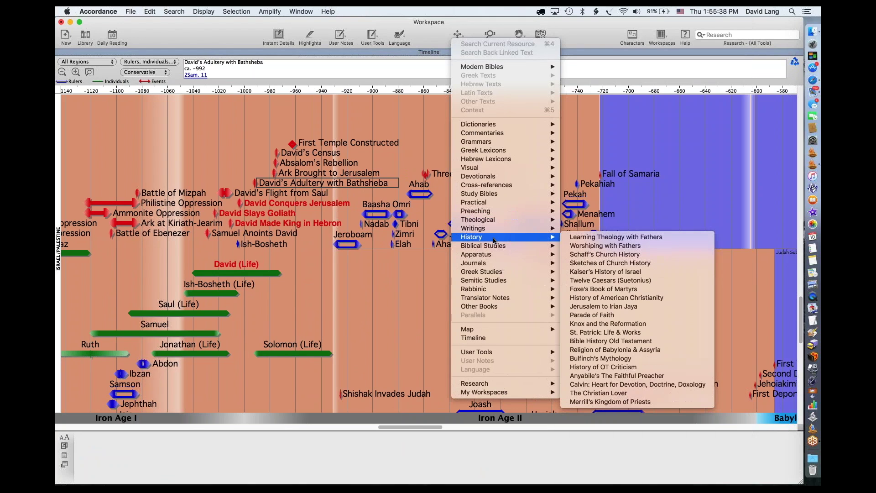
click(611, 402)
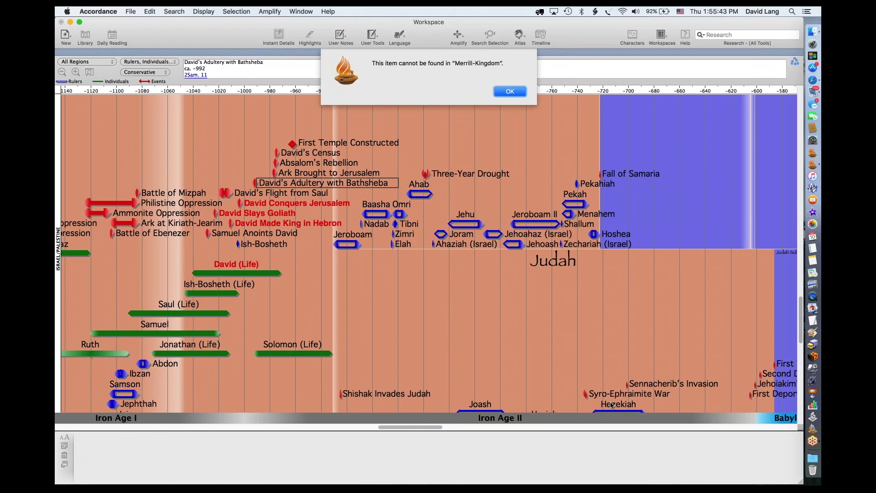
click(503, 93)
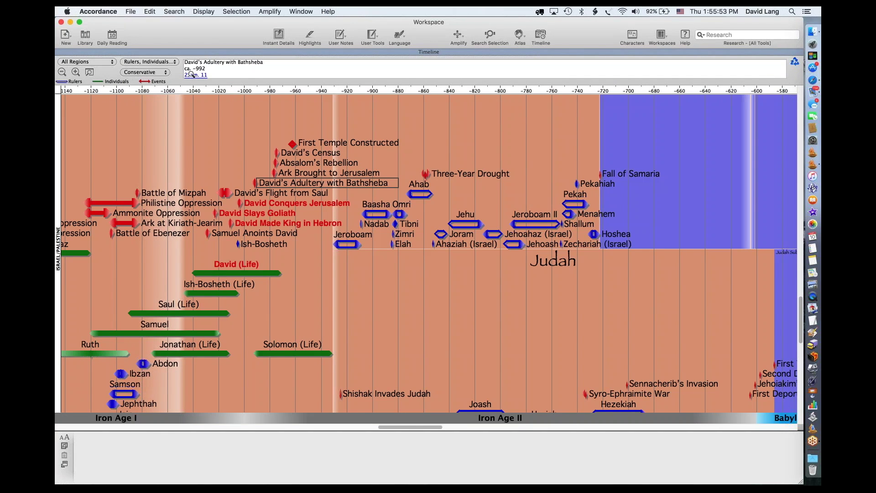
Open the event's linked passage 2 Samuel 11 and amplify the word Bathsheba in verse 3 to Merrill's Kingdom of Priests.
click(192, 74)
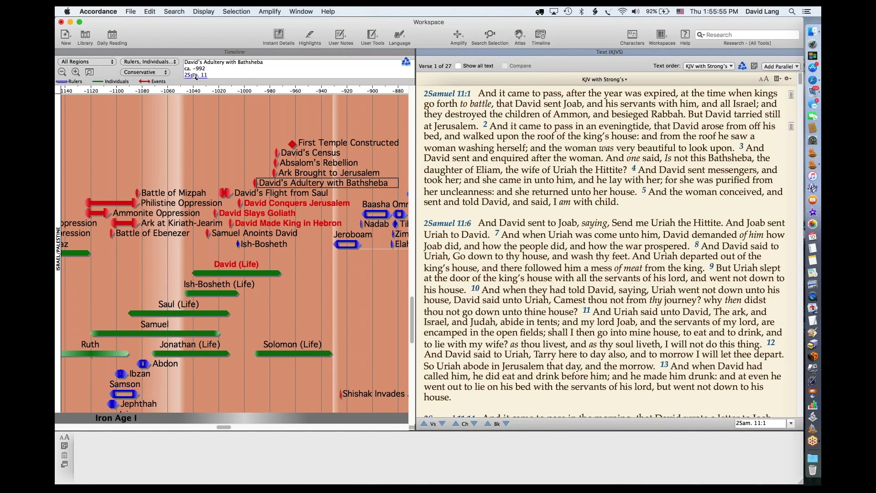
double_click(732, 158)
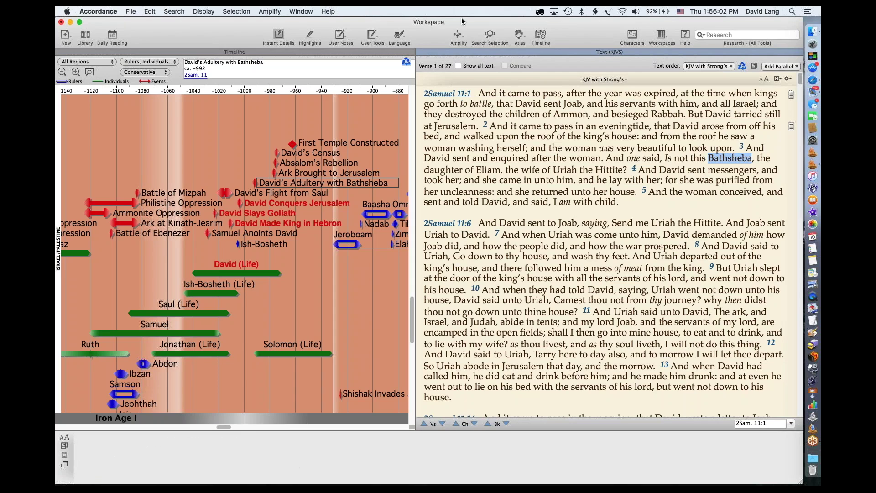
click(458, 37)
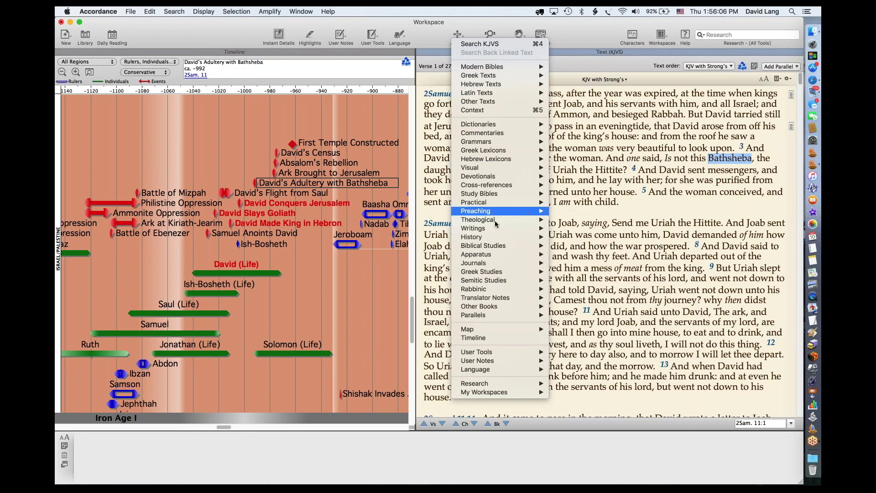
mouse_move(497, 237)
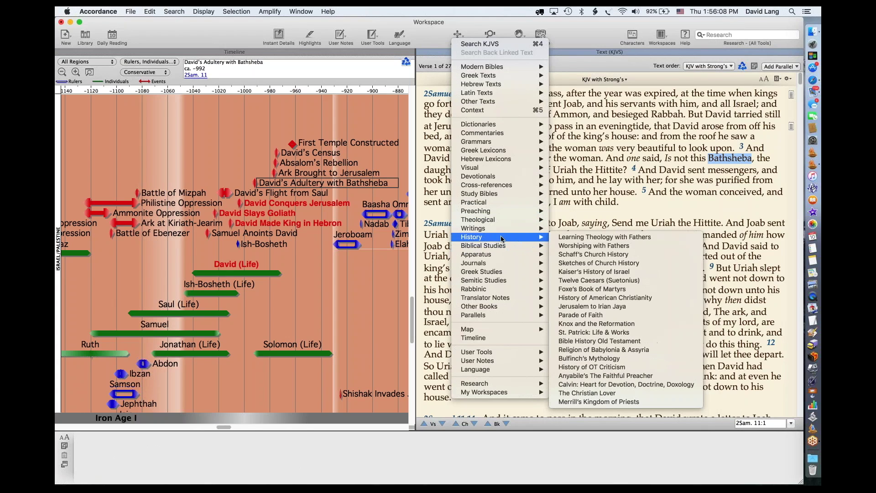
click(637, 401)
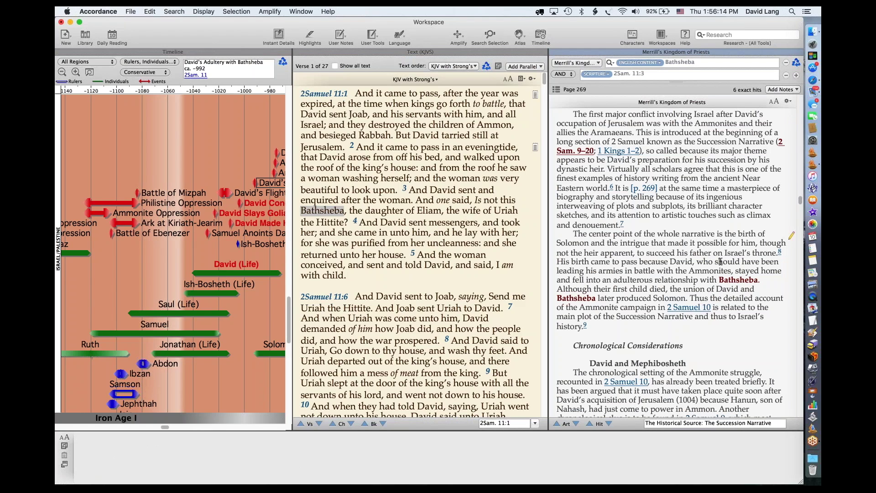
Examine Merrill's treatment of the Ammonite Wars, from the Succession Narrative and Chronological Considerations through The Cause of the Conflict.
scroll(720, 262, up, 3)
scroll(740, 231, down, 2)
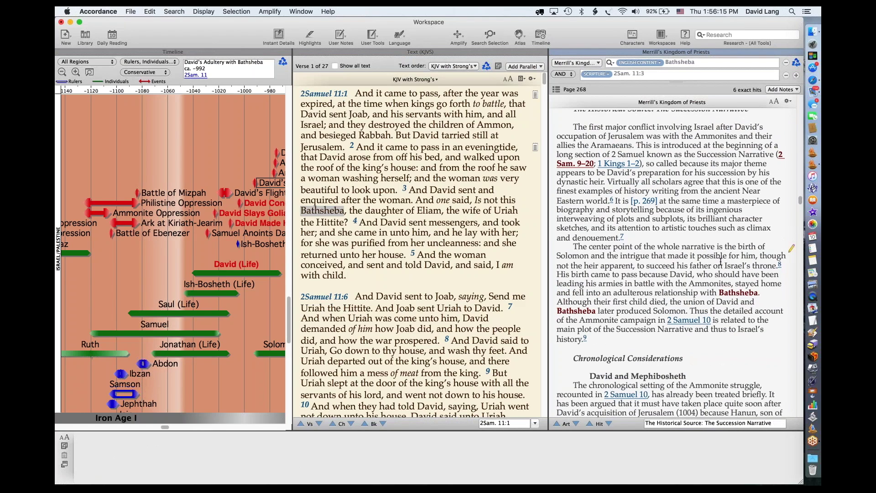
scroll(740, 232, up, 3)
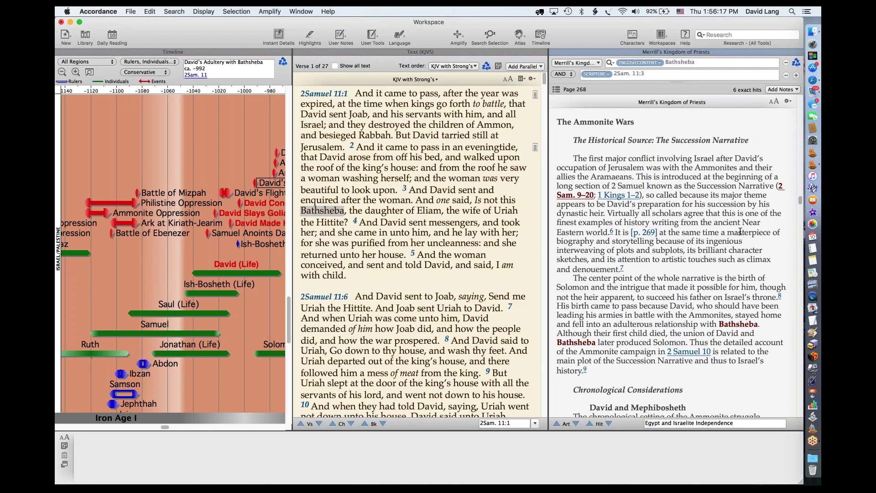
scroll(739, 232, down, 1)
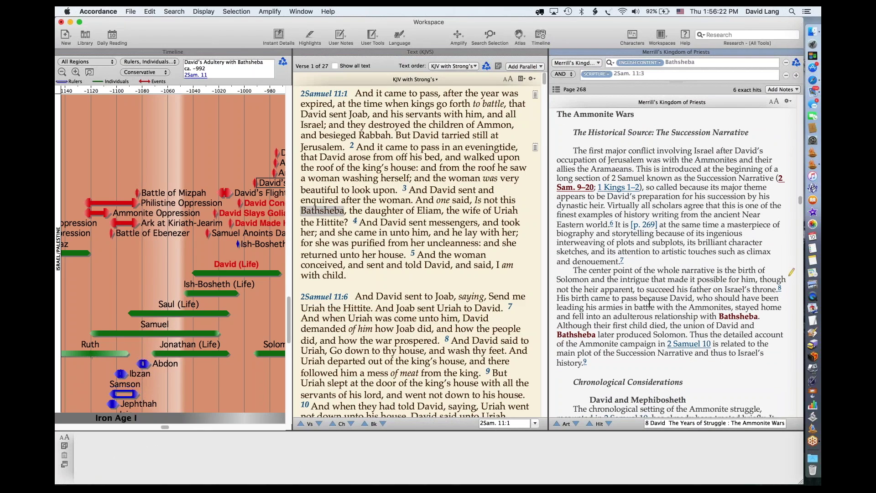
scroll(649, 304, down, 8)
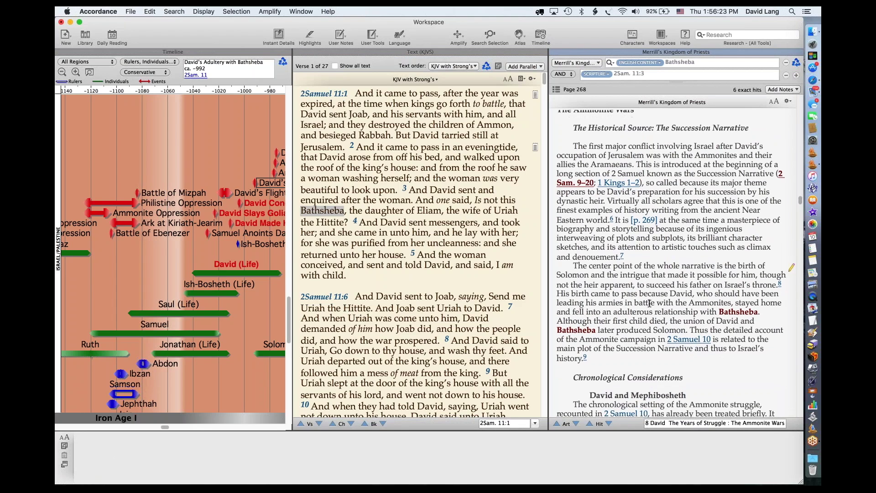
scroll(649, 303, down, 10)
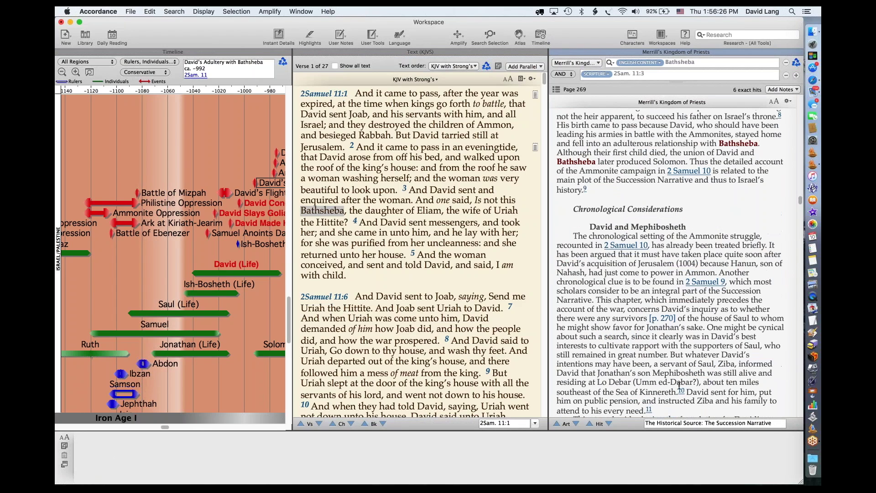
scroll(679, 385, down, 19)
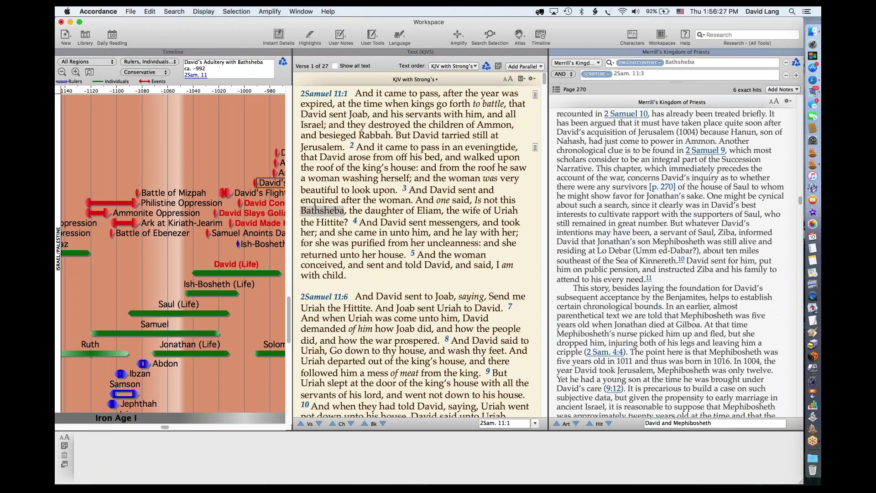
scroll(774, 176, down, 4)
scroll(671, 263, down, 20)
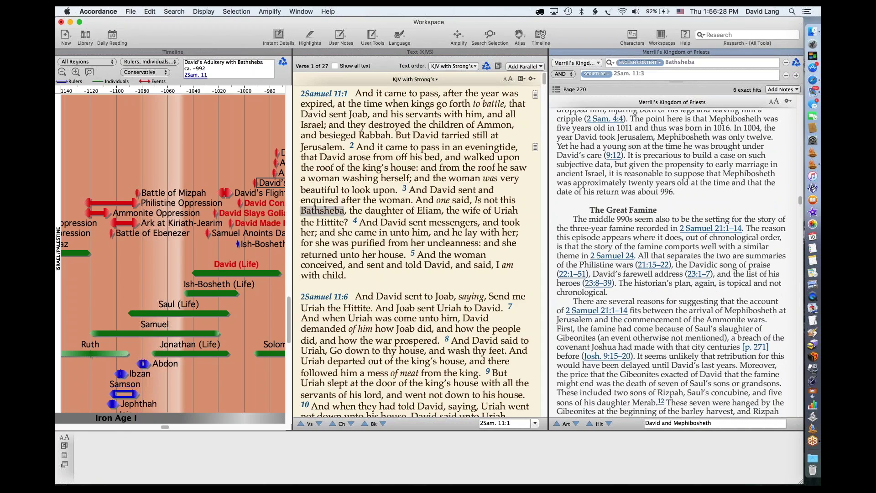
scroll(774, 277, down, 20)
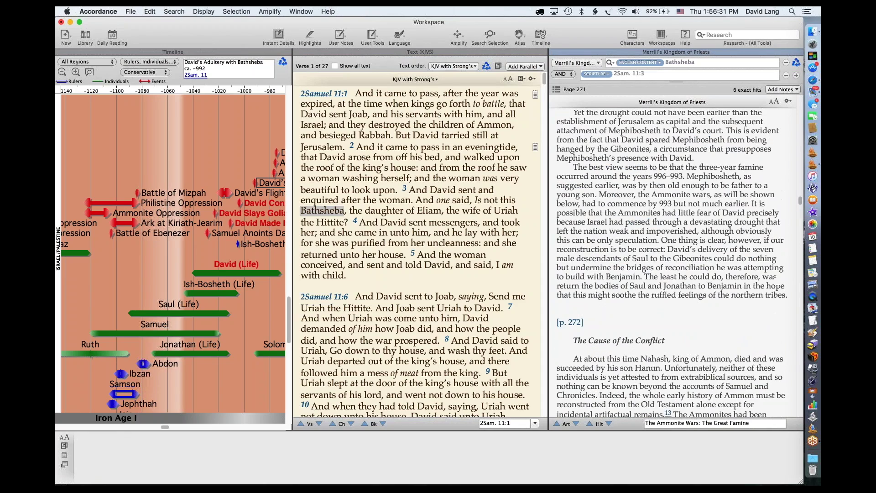
scroll(625, 238, down, 17)
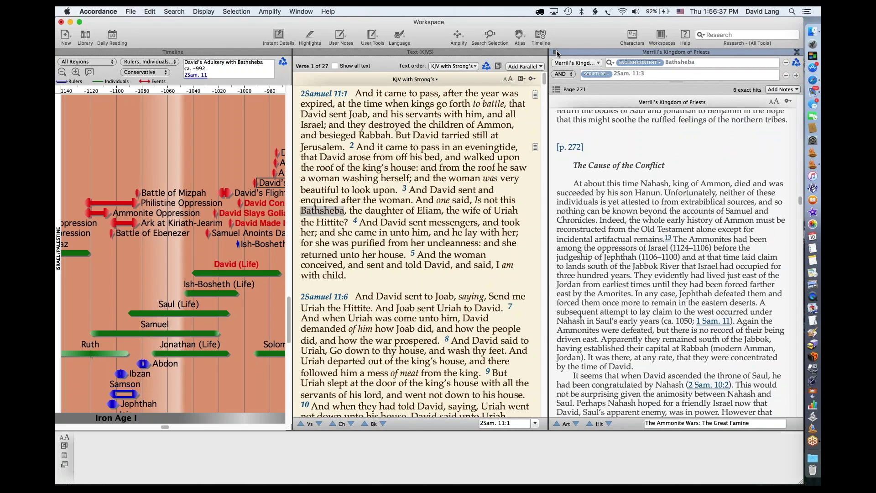
Close the Merrill's Kingdom of Priests and KJV panes, and open the Timeline Data for the year -993.
click(557, 53)
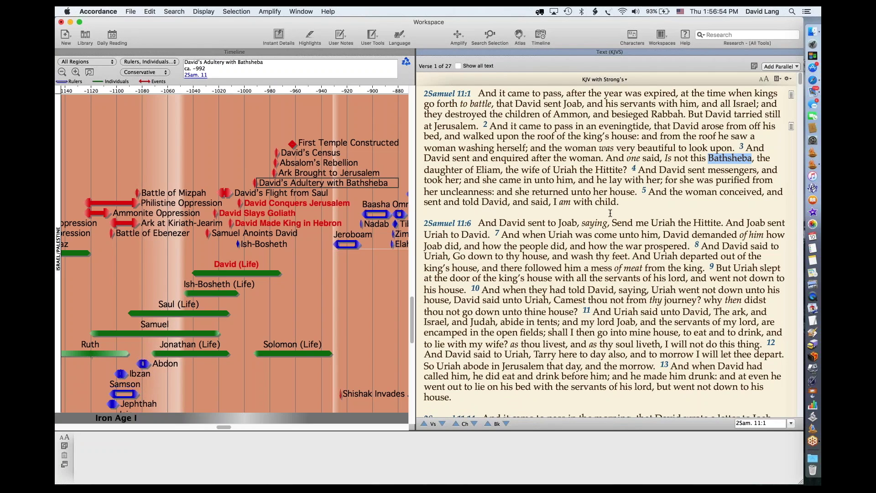
click(422, 53)
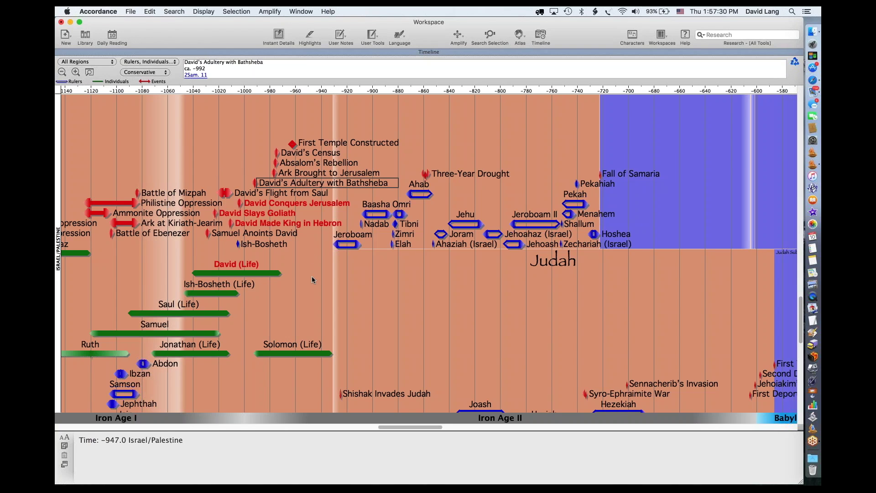
scroll(312, 279, down, 1)
scroll(312, 278, down, 3)
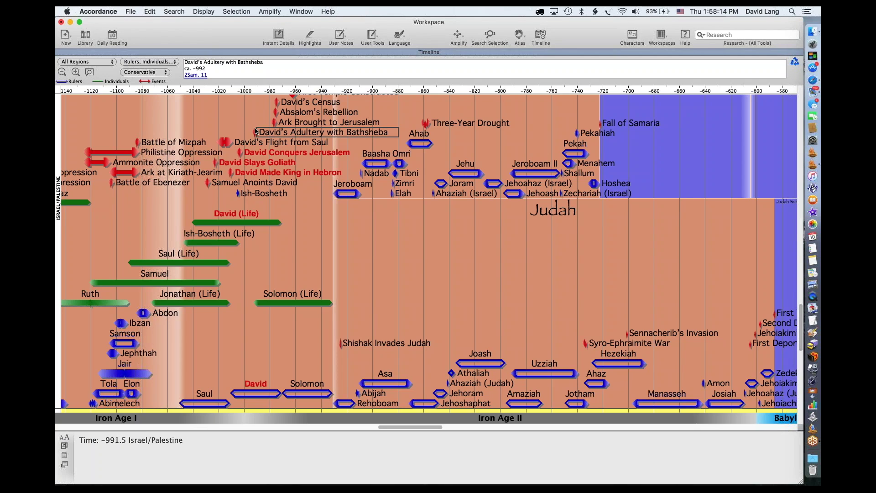
click(253, 90)
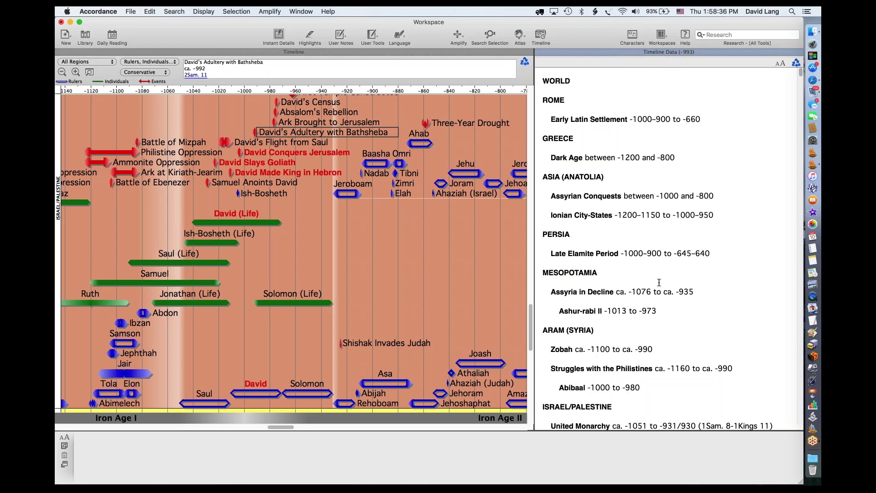
Review the Timeline Data for -993 from Rome down to Israel/Palestine and Egypt, and close its pane.
scroll(659, 283, down, 10)
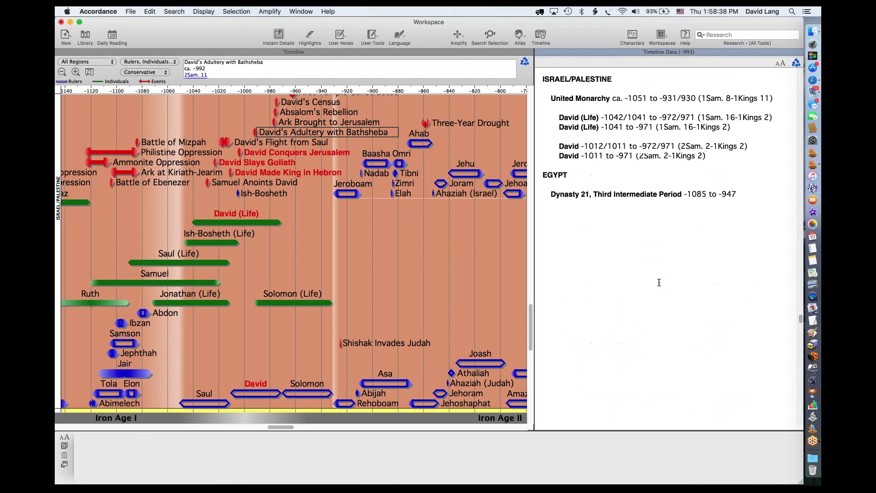
scroll(658, 283, up, 10)
scroll(658, 282, down, 2)
scroll(659, 283, down, 8)
scroll(659, 282, up, 12)
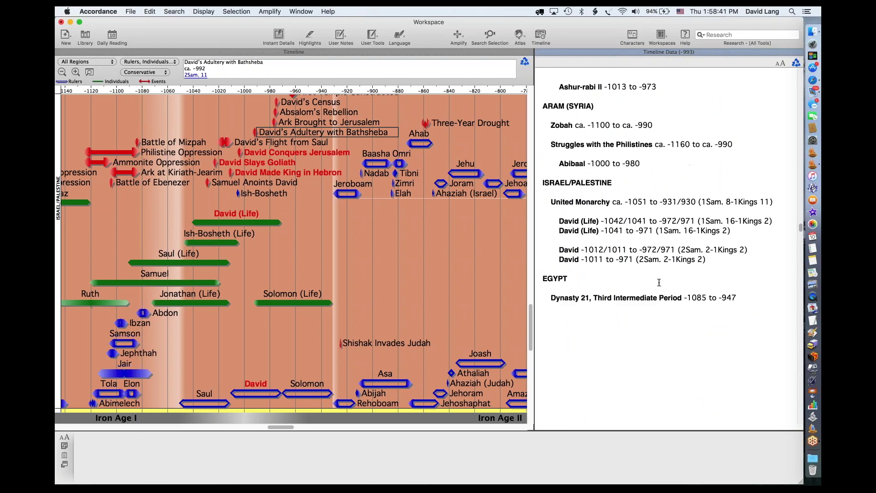
click(541, 52)
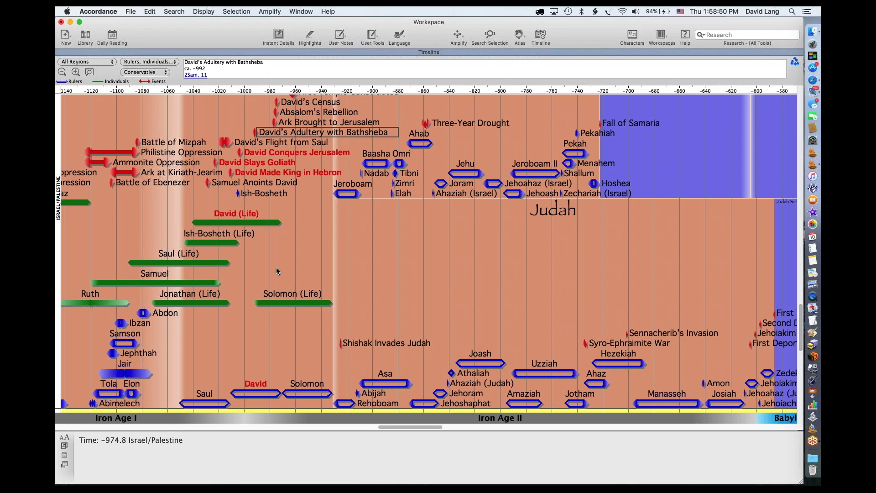
Select the span of David's life on the timeline's year scale, -1040 to -971, and open the Timeline Data for that range.
scroll(277, 271, down, 4)
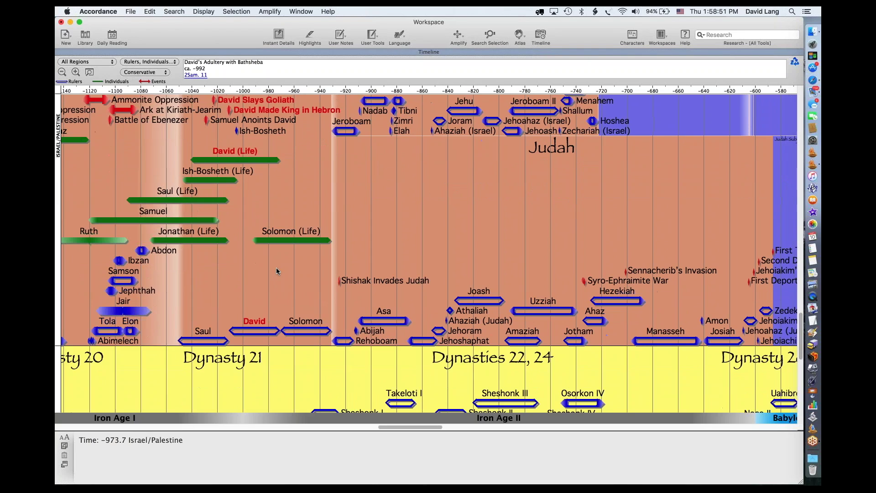
scroll(277, 271, down, 3)
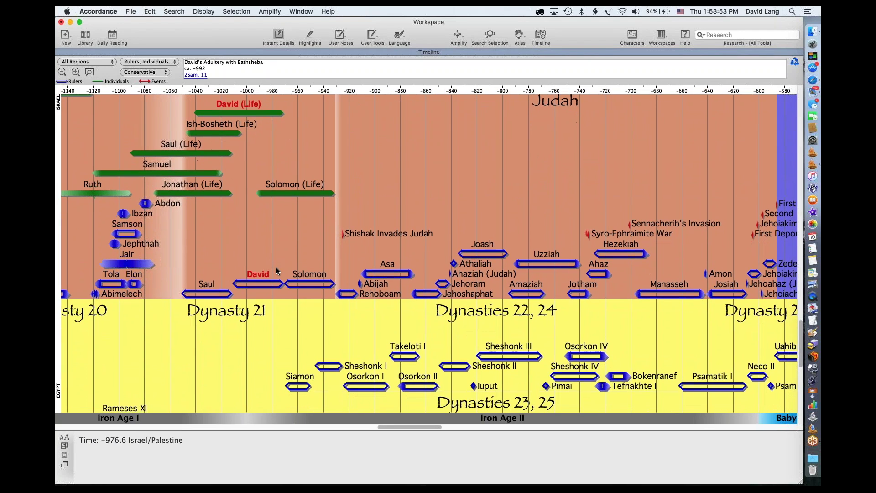
scroll(275, 268, down, 1)
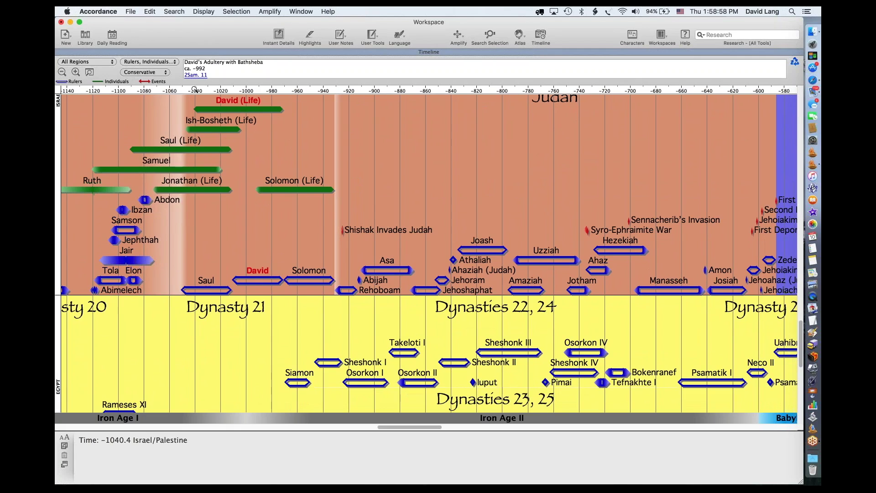
drag(195, 89, 282, 86)
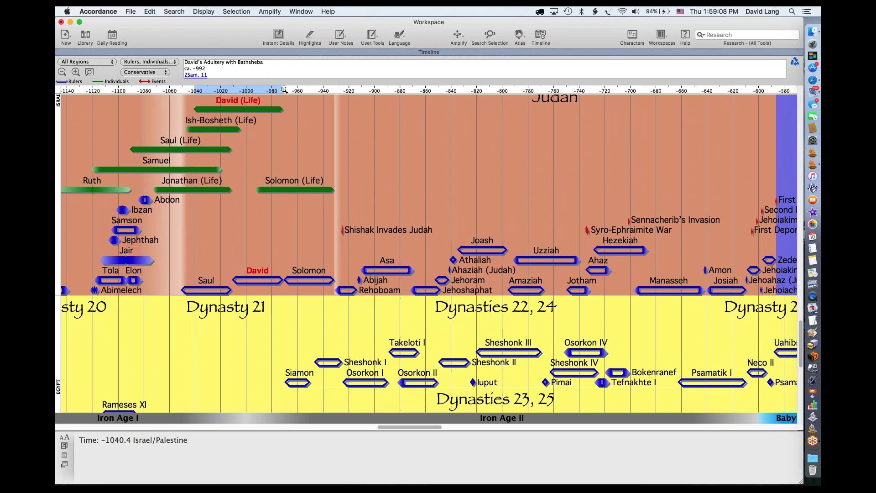
click(284, 90)
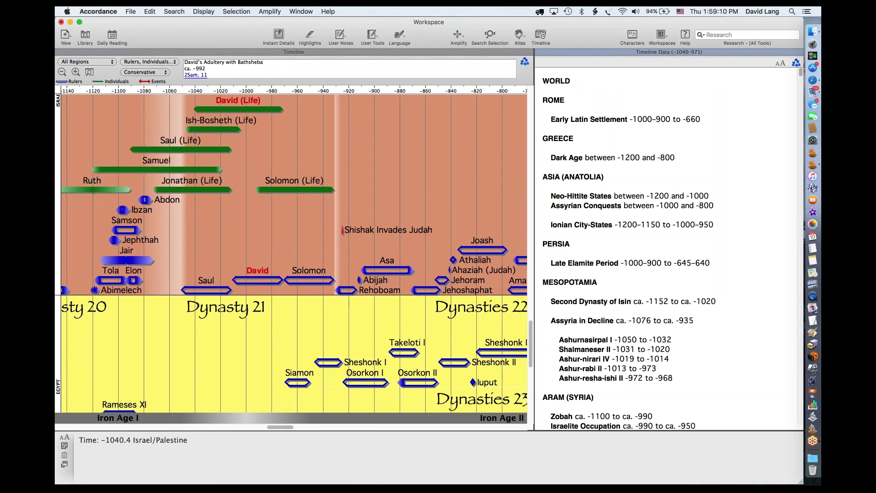